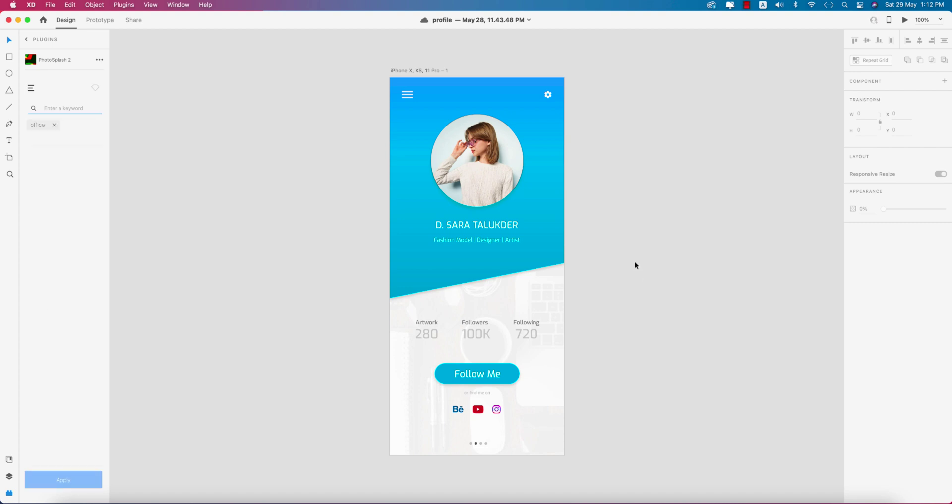
- Inspect the circular profile photo in the finished reference design
left_click(507, 179)
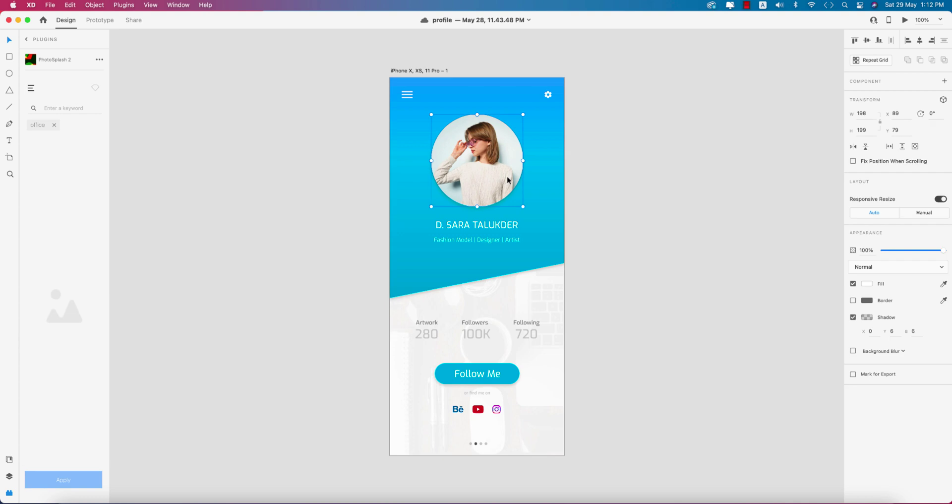
left_click(633, 180)
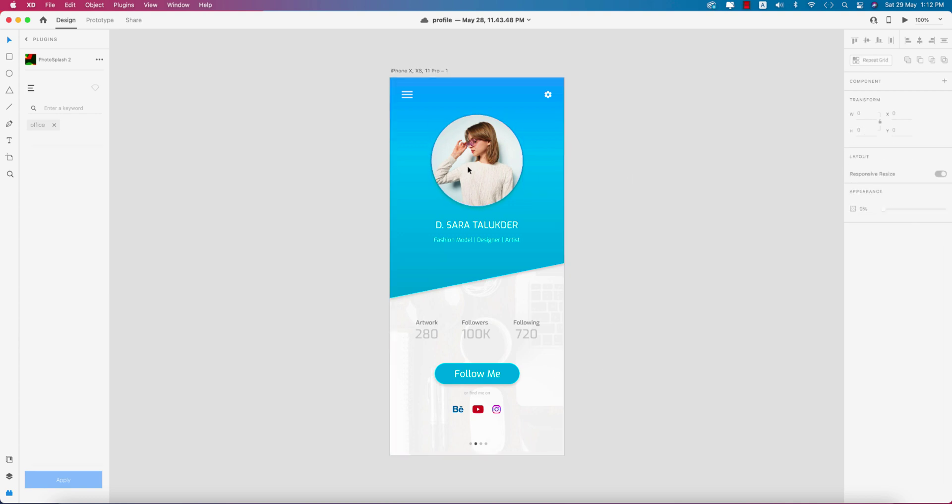
left_click(475, 197)
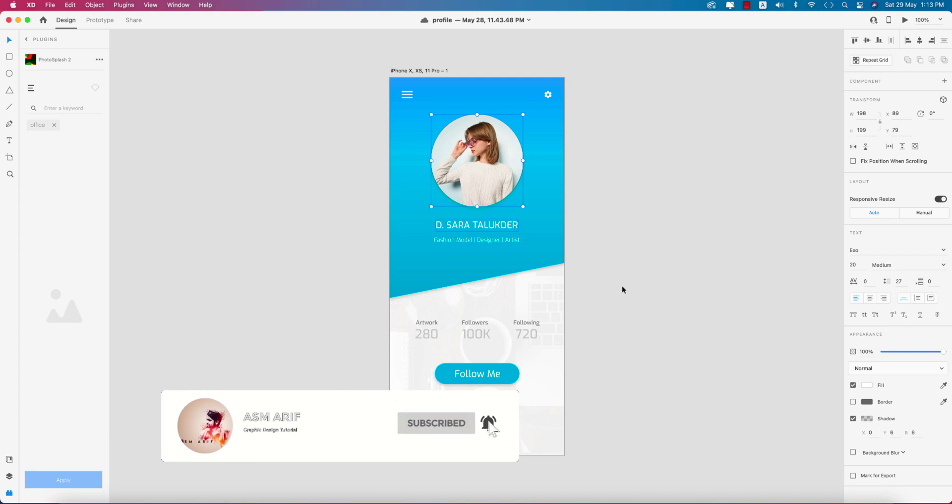
- Create a new document from the iPhone X, XS, 11 Pro preset at 375 × 812
left_click(43, 21)
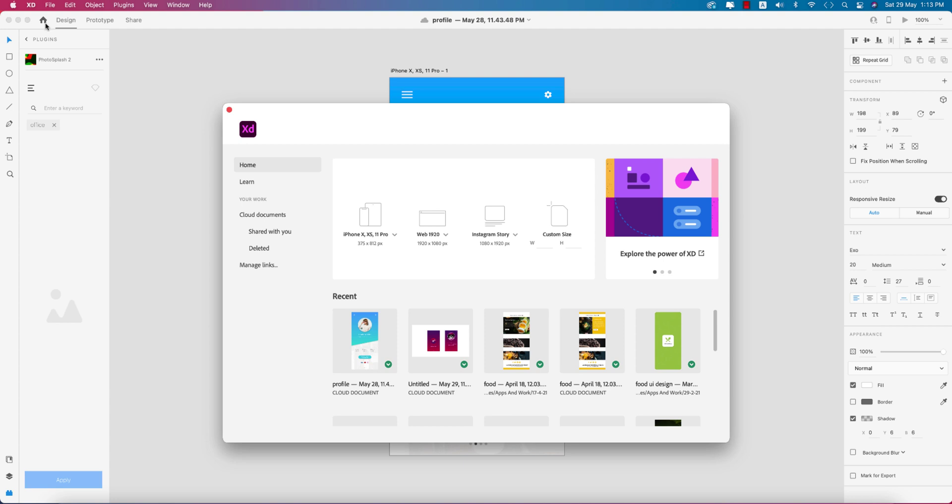
left_click(378, 236)
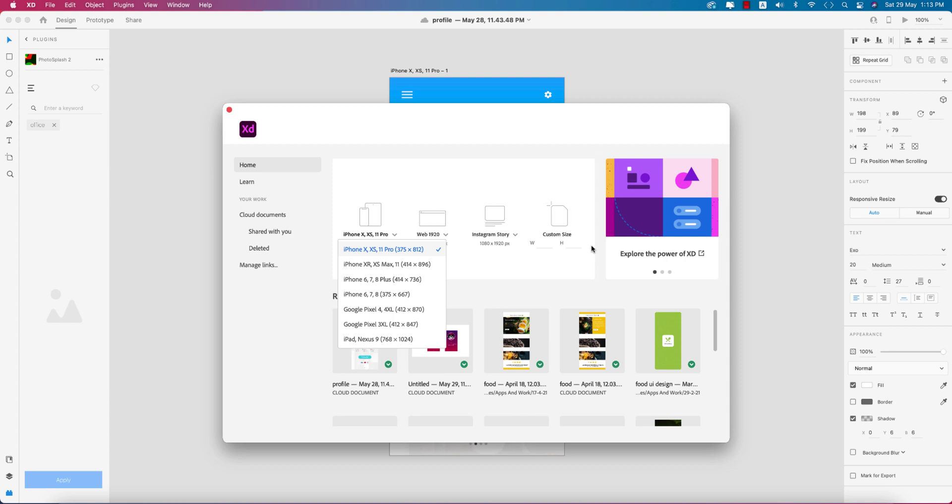
left_click(438, 250)
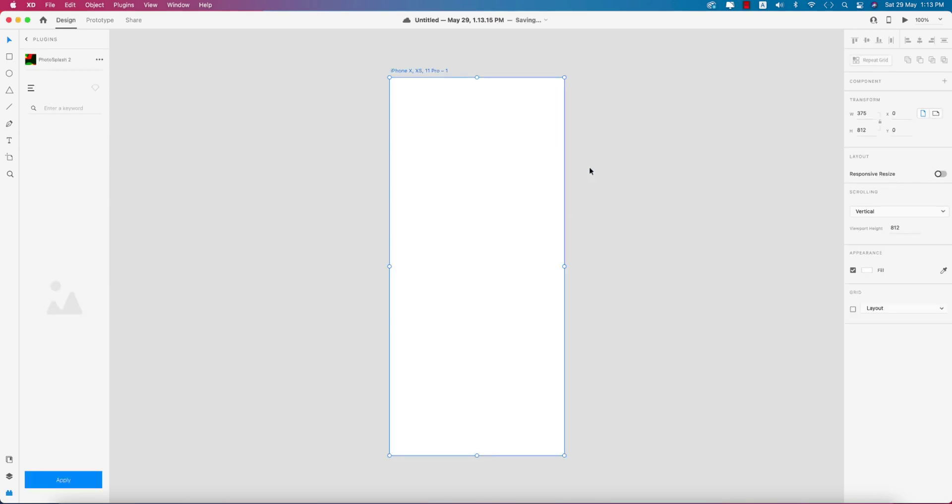
left_click(635, 230)
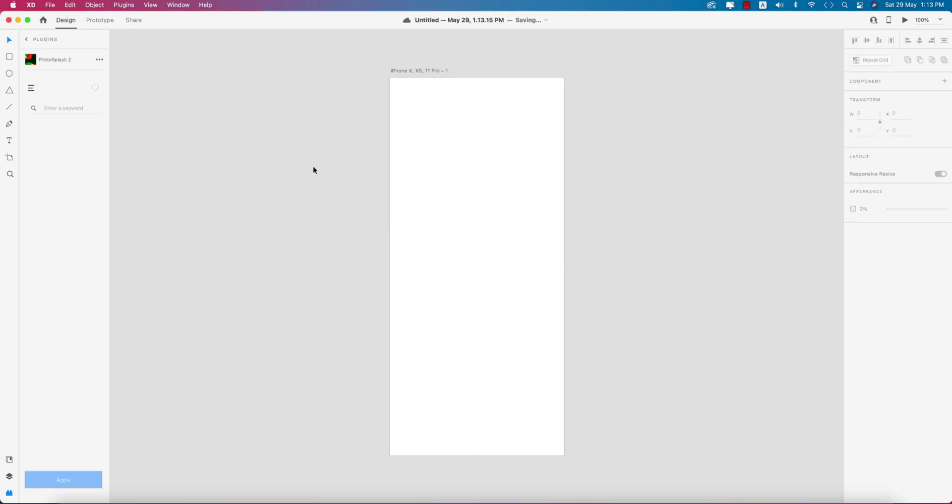
- Import 'iPhone X, XS, 11 Pro – 1.png' and place it on the pasteboard left of the artboard
left_click(50, 5)
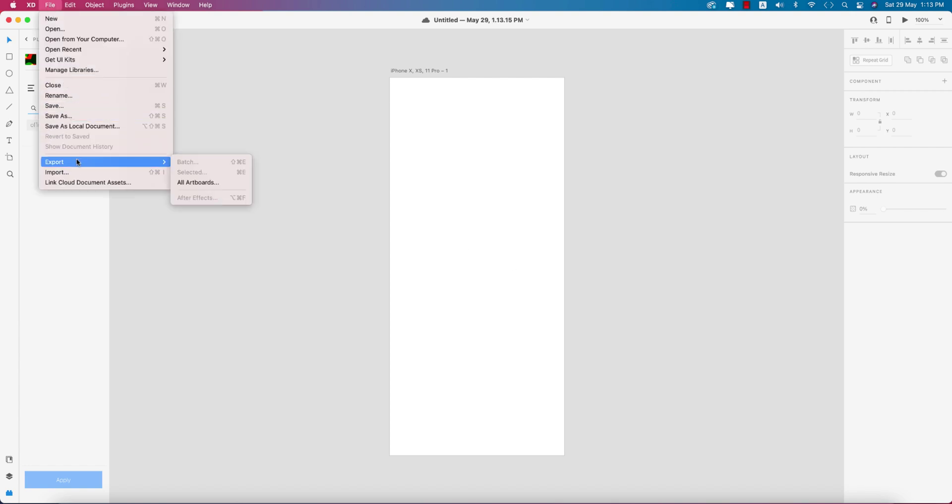
left_click(234, 180)
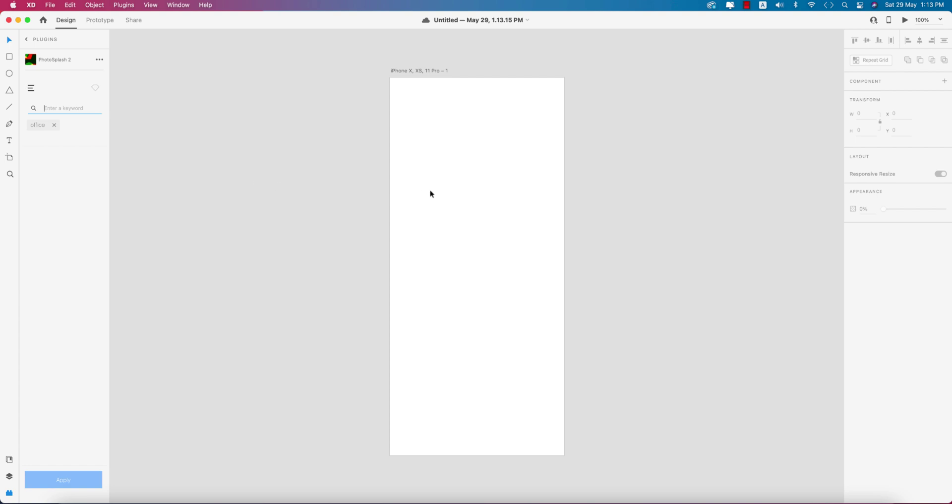
key("super+shift+i")
left_click(629, 189)
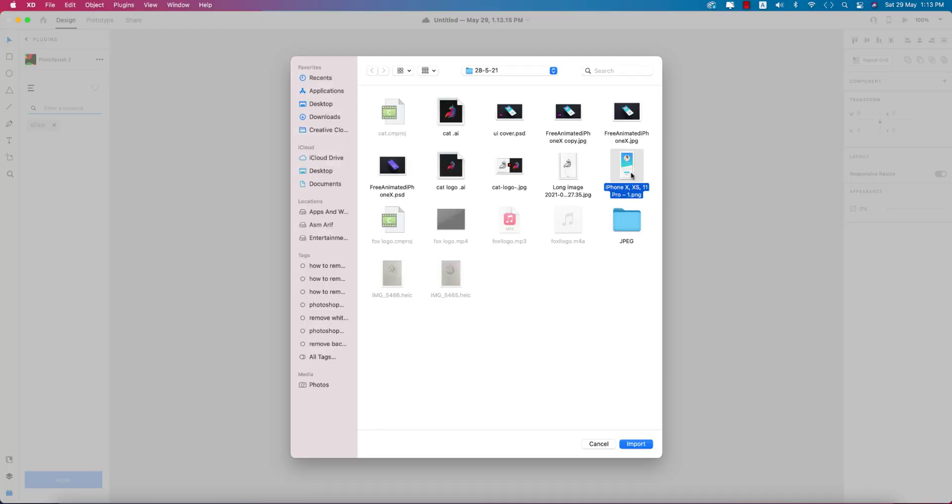
key("Return")
left_click_drag(470, 201, 254, 201)
left_click(654, 278)
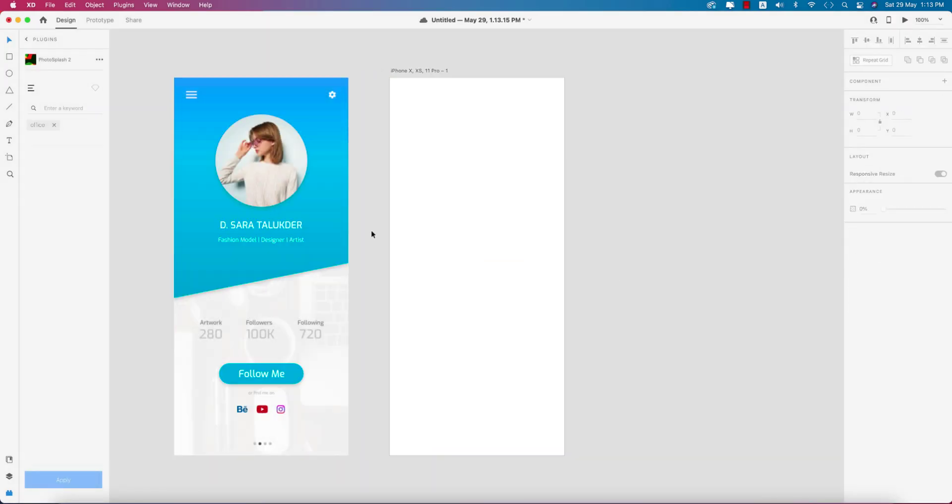
left_click(478, 114)
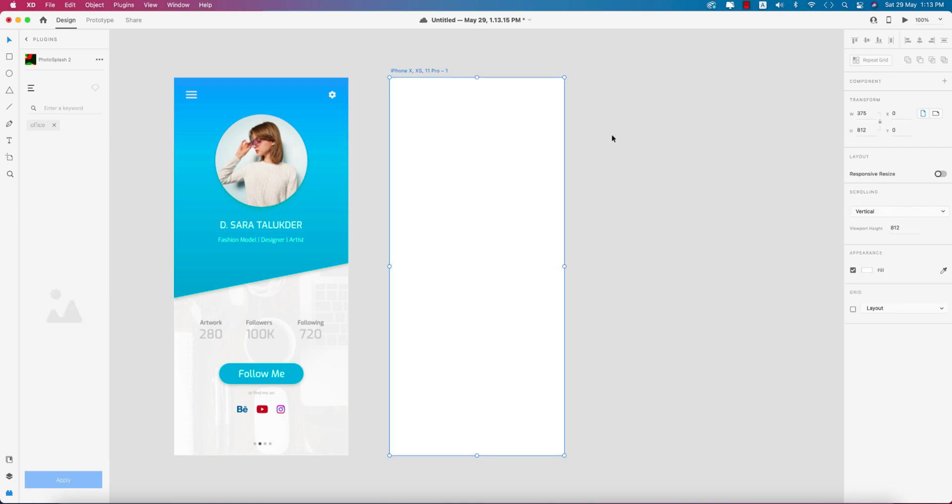
left_click(370, 146)
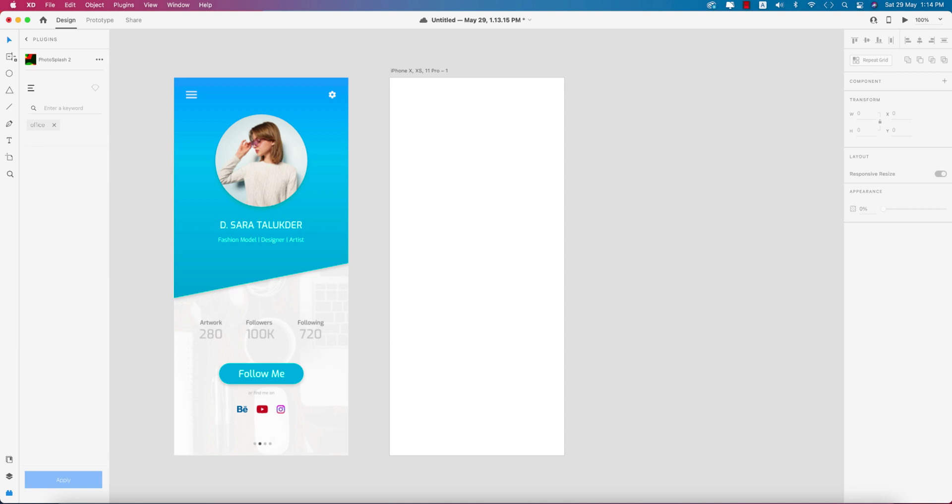
- Draw a borderless 375 × 449 rectangle over the artboard's top with a linear gradient fill
left_click_drag(390, 78, 563, 286)
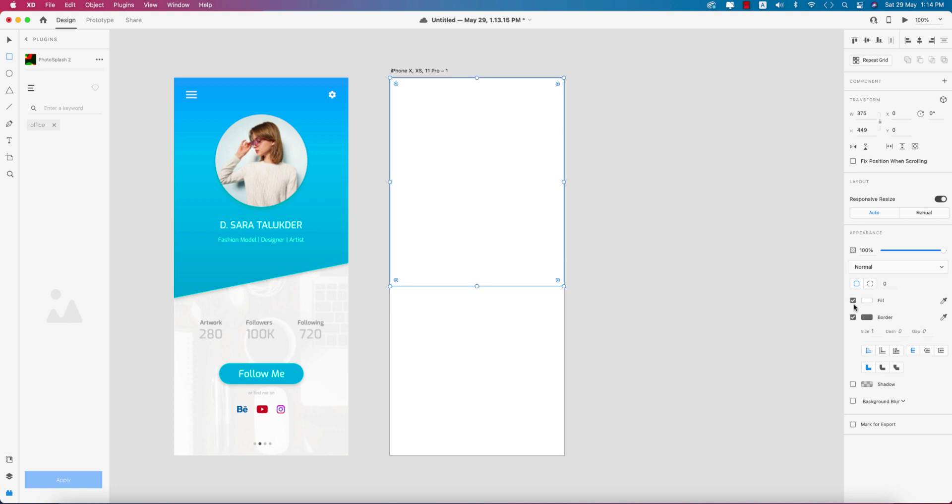
left_click(852, 317)
left_click(867, 301)
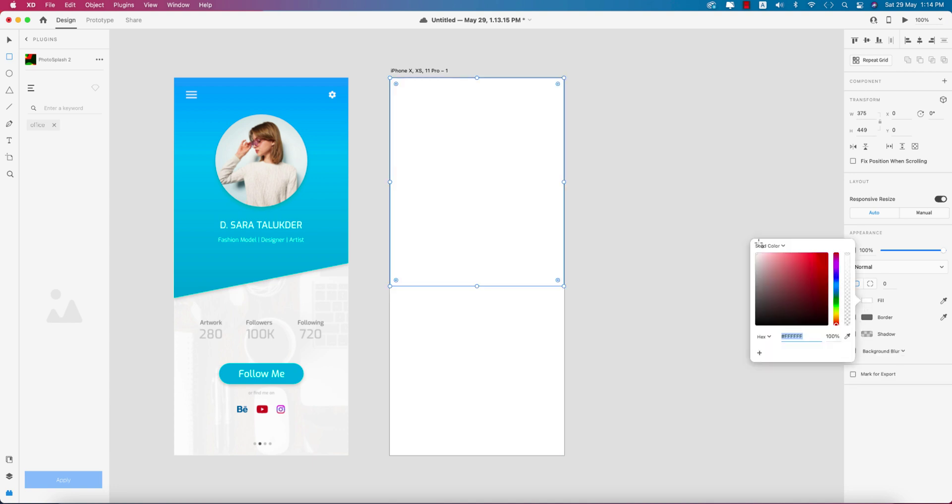
left_click(779, 247)
left_click(772, 254)
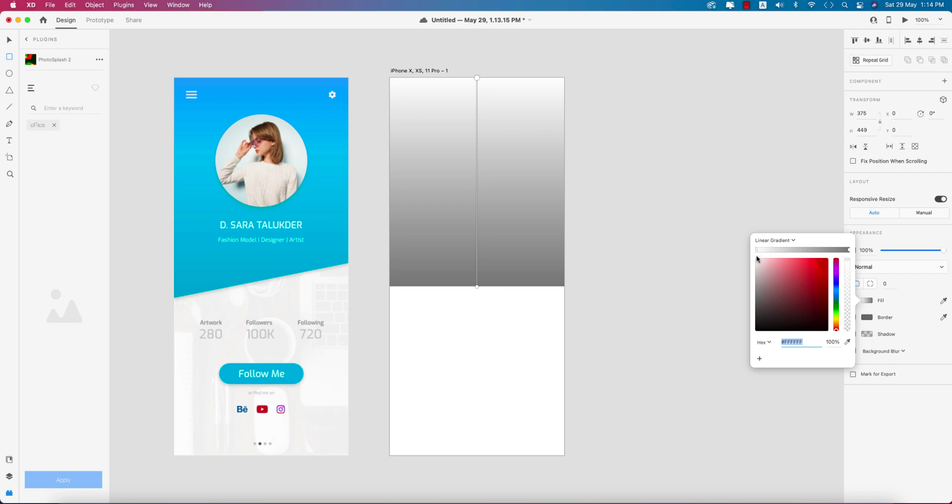
- Tint the gradient's top stop toward cyan and its bottom stop toward teal
left_click_drag(757, 258, 838, 263)
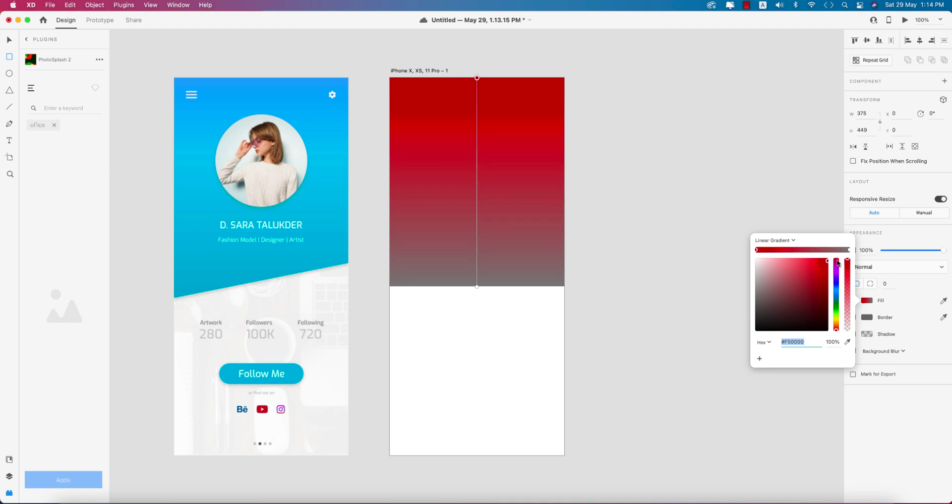
left_click(837, 292)
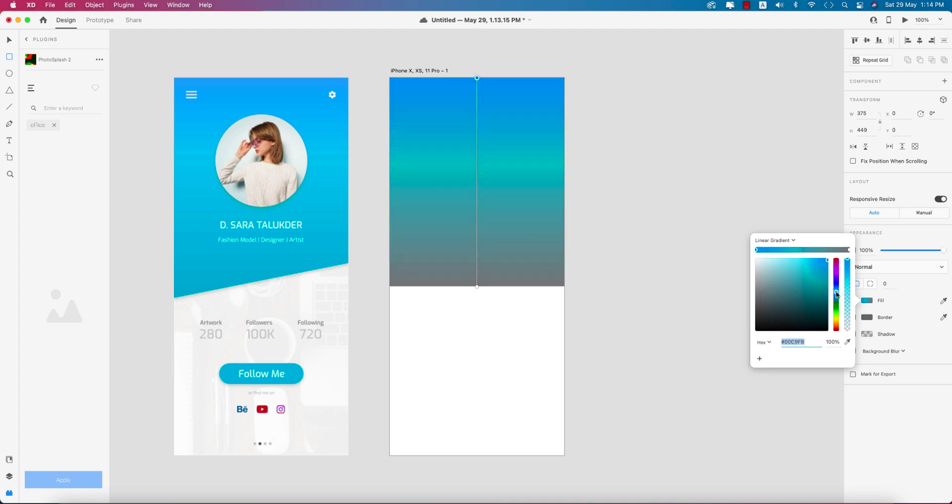
left_click(848, 249)
left_click(797, 288)
left_click_drag(814, 292, 836, 298)
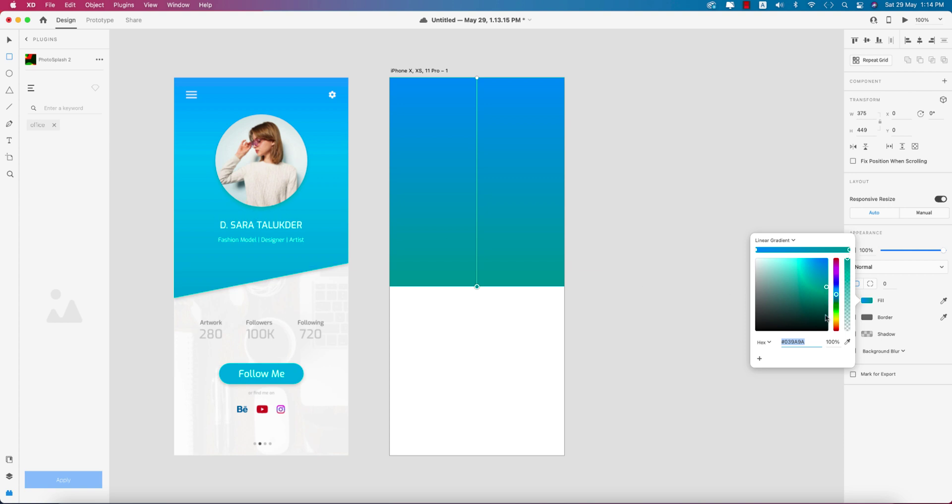
- Eyedrop the reference header's cyan into the bottom stop and its top blue into the top stop
left_click(847, 342)
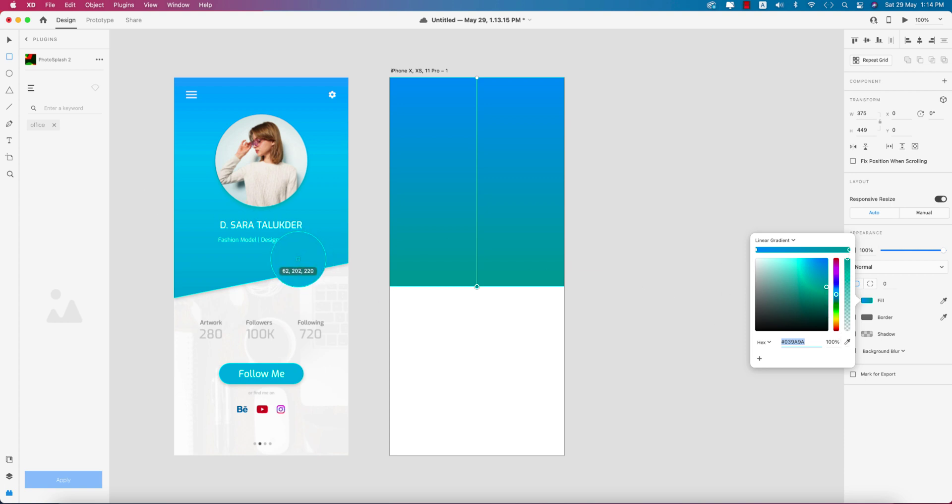
left_click(297, 270)
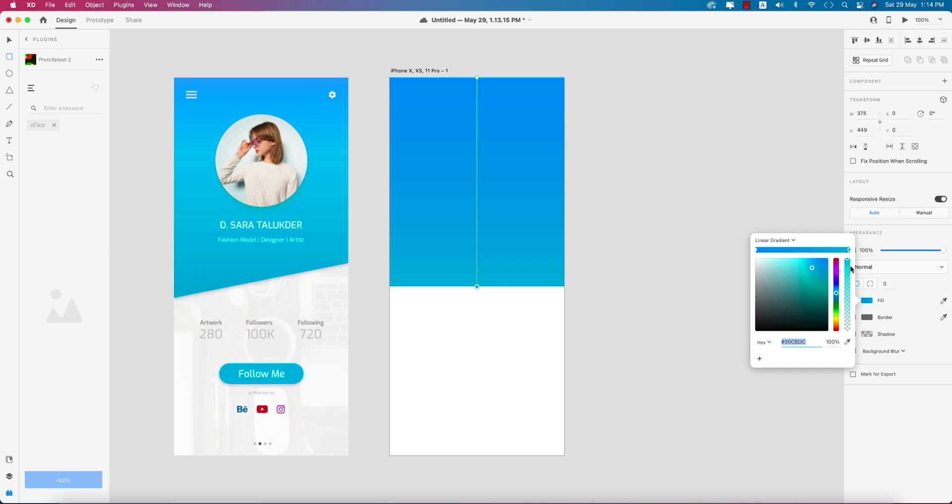
left_click(754, 248)
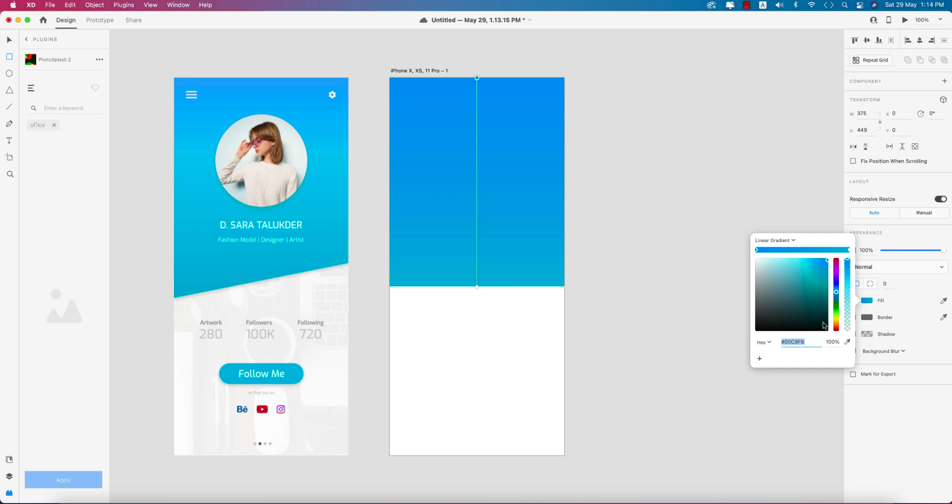
left_click(848, 341)
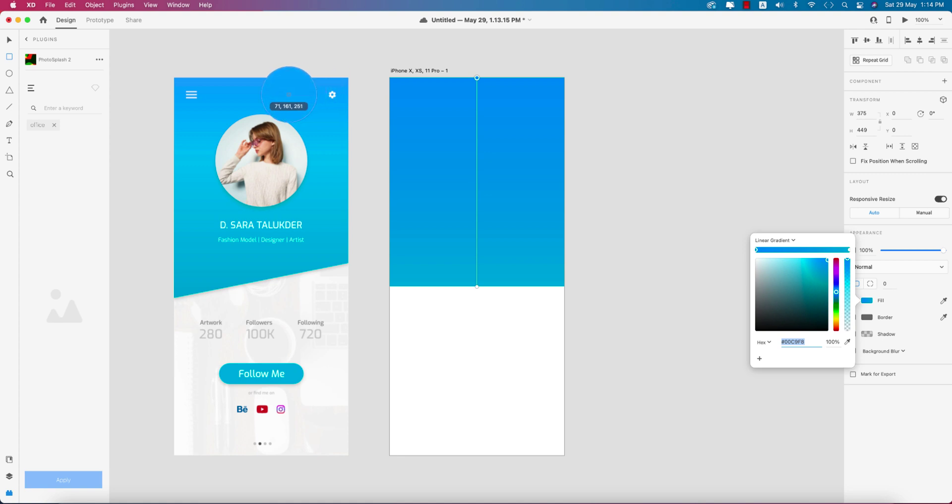
left_click(293, 86)
key("v")
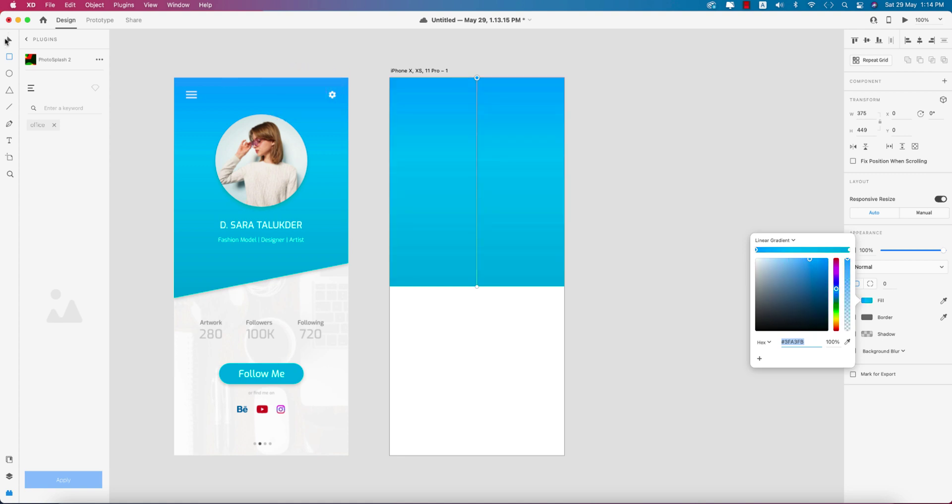
key("Escape")
left_click(608, 203)
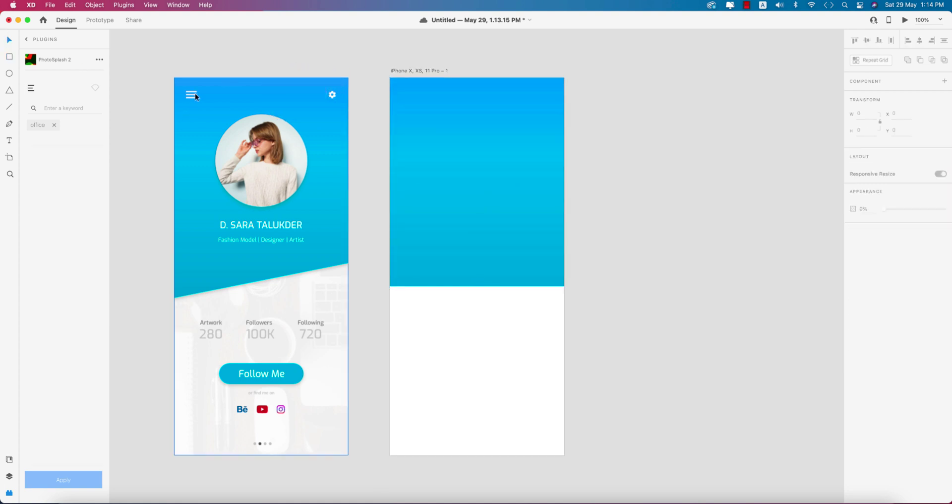
- Search Icons 4 Design for 'me' and insert the Metro menu icon
left_click(27, 42)
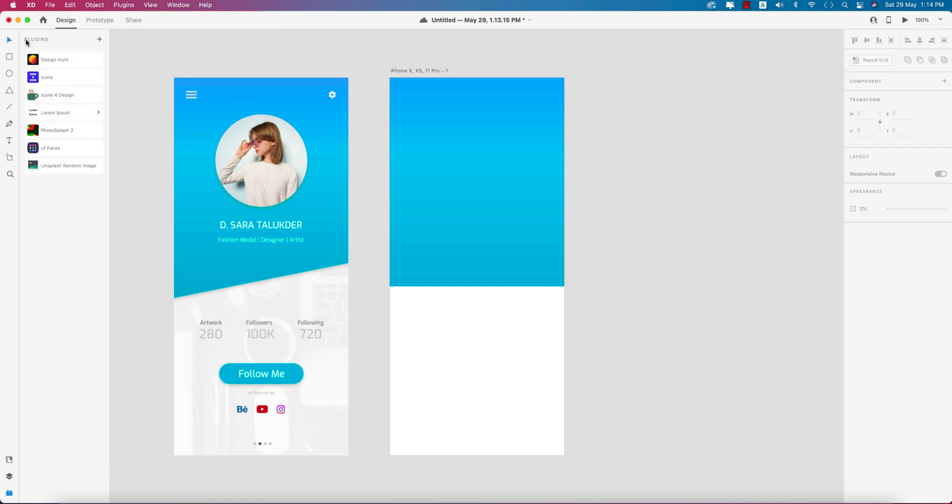
left_click(52, 96)
type("menu")
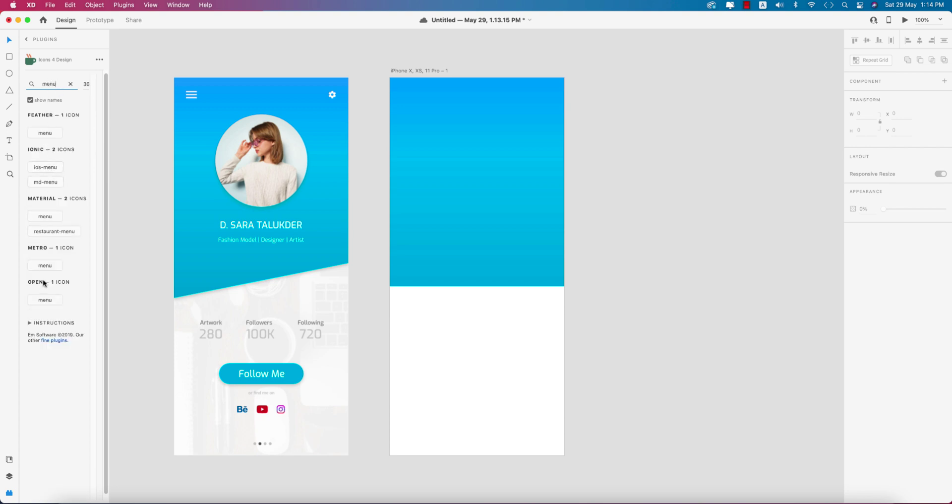
left_click(44, 265)
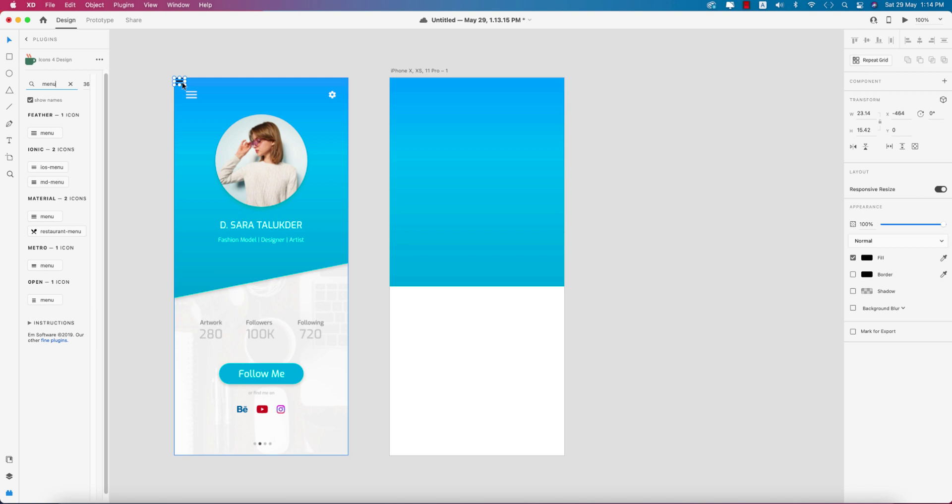
key("super+z")
key("super+z")
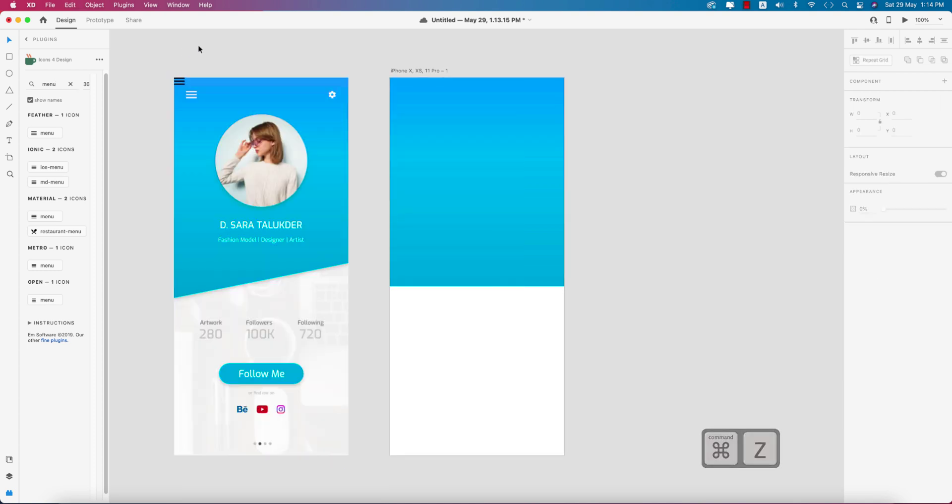
- Place the menu icon white at the header's top-left, then search icons for 'settin'
left_click_drag(181, 80, 408, 93)
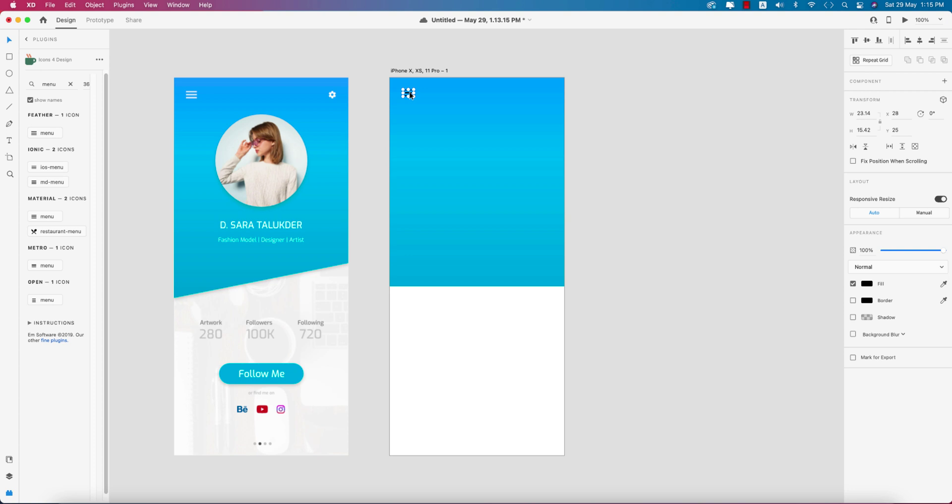
left_click(871, 285)
left_click(716, 214)
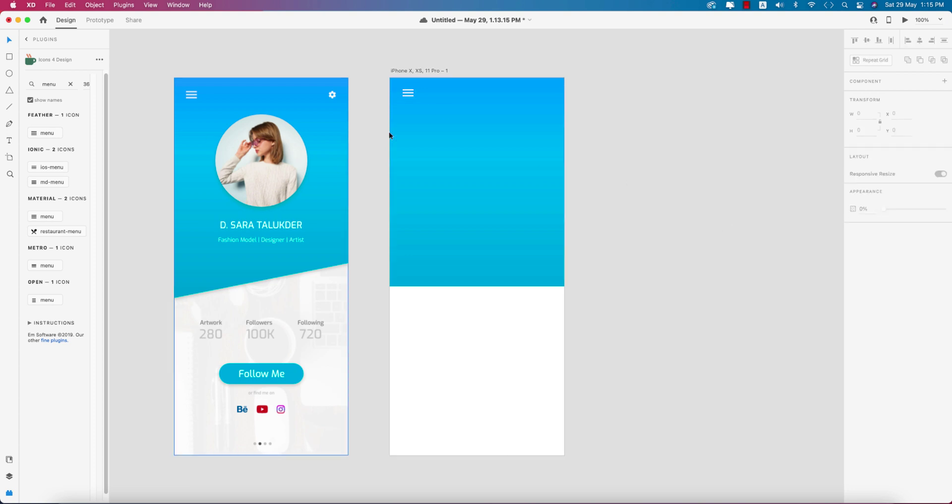
left_click(545, 156)
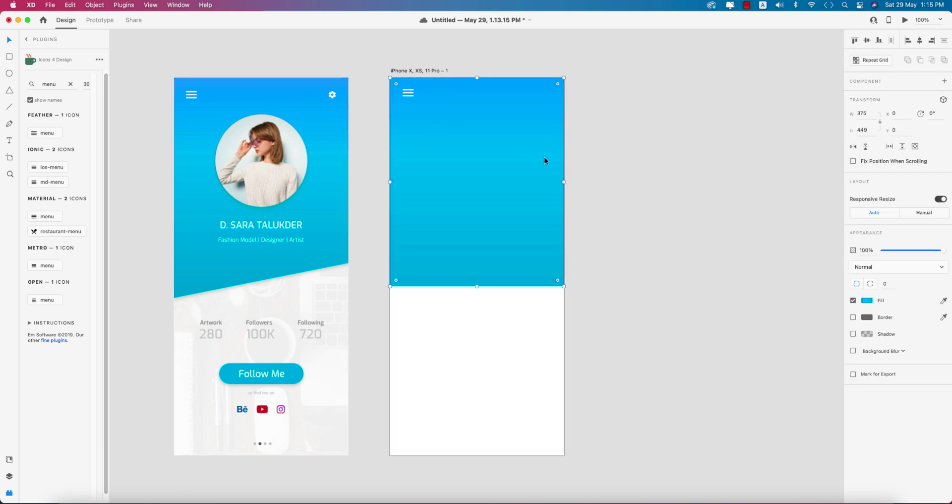
left_click(70, 85)
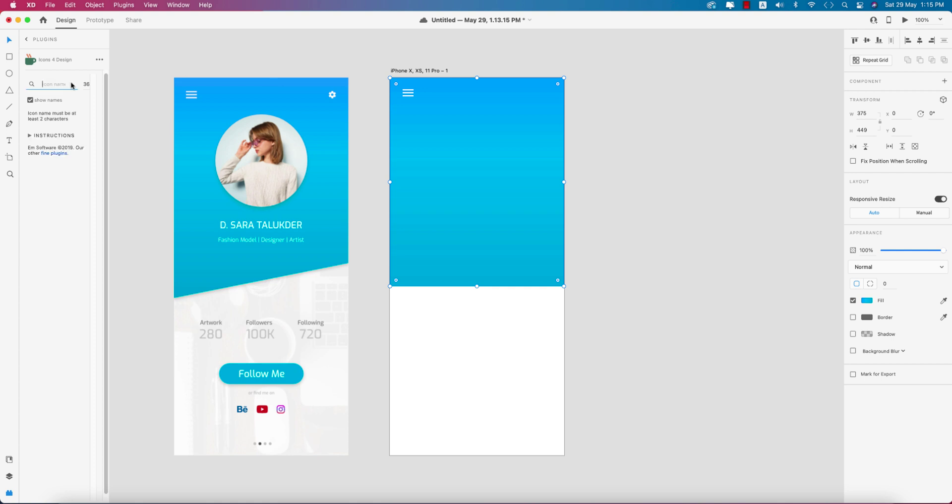
type("settin")
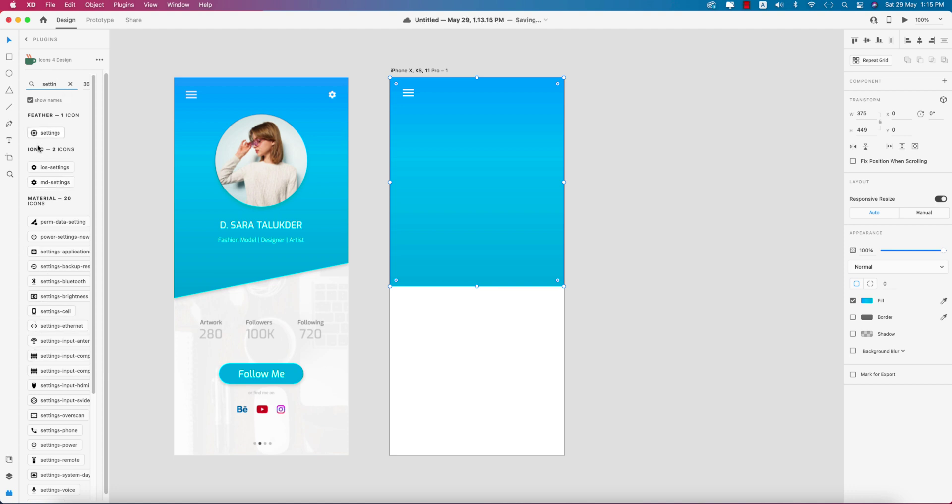
- Insert the settings gear icon at the header's top-right, resized to about 24 × 25
scroll(44, 461, "down", 2)
scroll(44, 461, "down", 5)
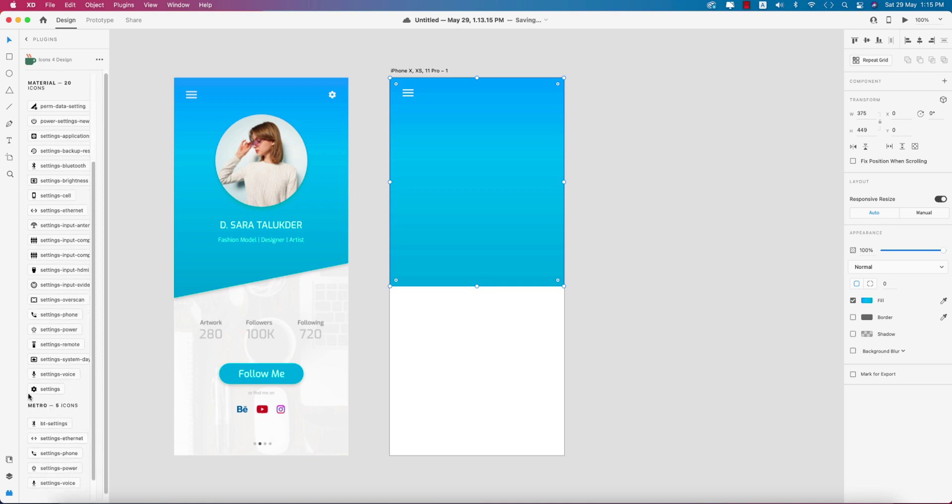
left_click(41, 390)
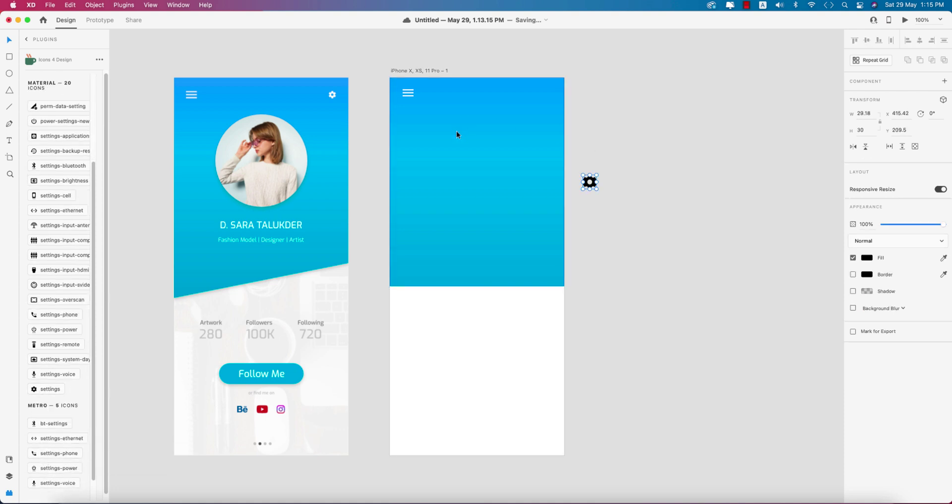
left_click_drag(561, 124, 547, 97)
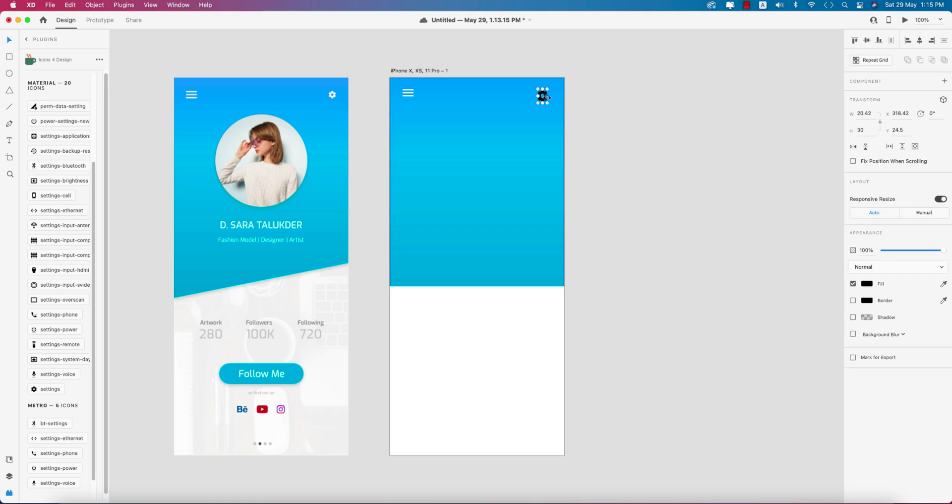
key("super+z")
left_click_drag(551, 104, 549, 102)
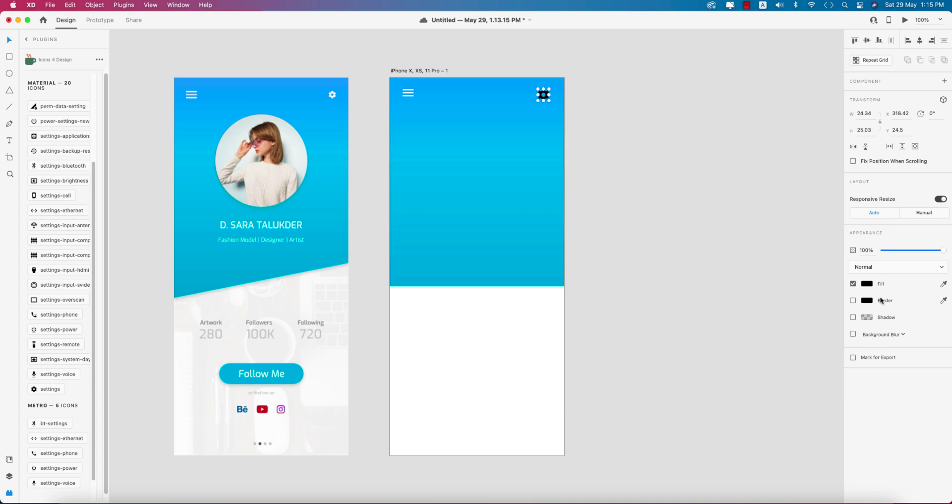
- Make the gear icon's fill white and compare it with the menu icon
left_click(867, 283)
left_click_drag(779, 253, 765, 238)
key("super+z")
left_click(680, 179)
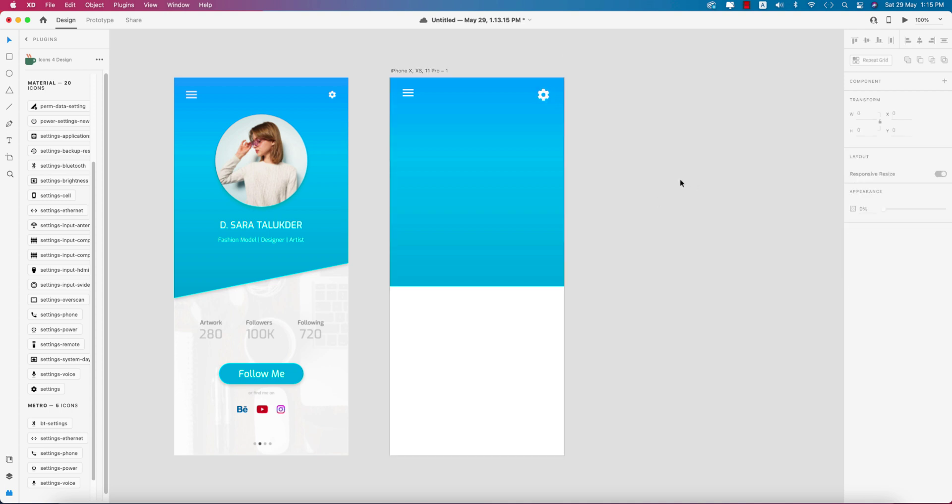
left_click(409, 93)
left_click(543, 95, "shift")
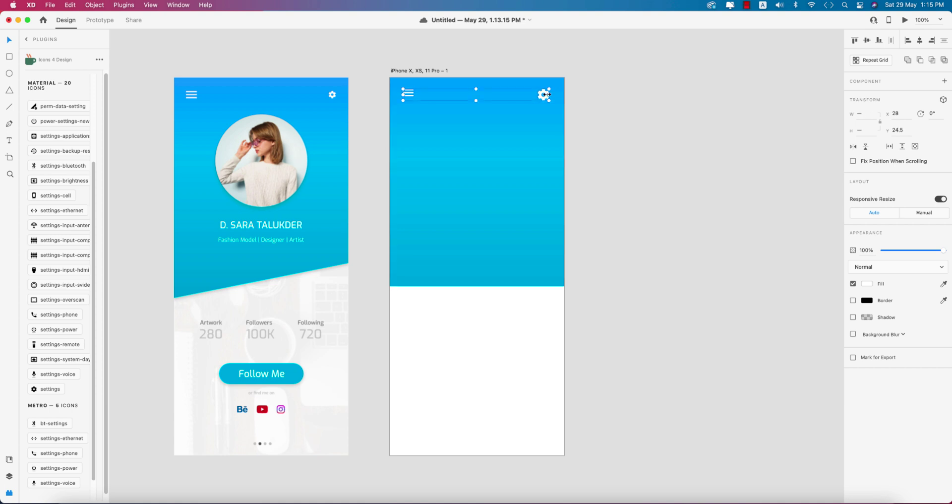
left_click(658, 166)
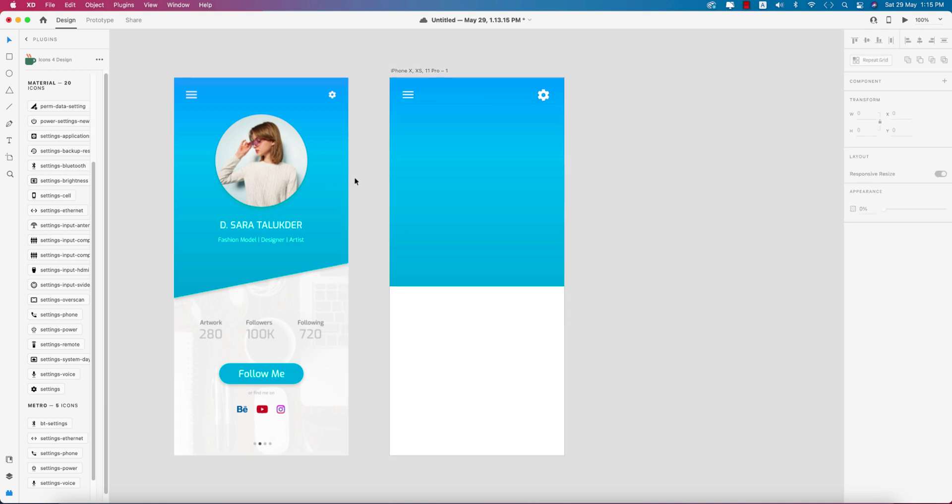
left_click(28, 39)
- Draw a borderless 232 × 232 circle in the header with a drop shadow of Y 6, blur 6
left_click(9, 73)
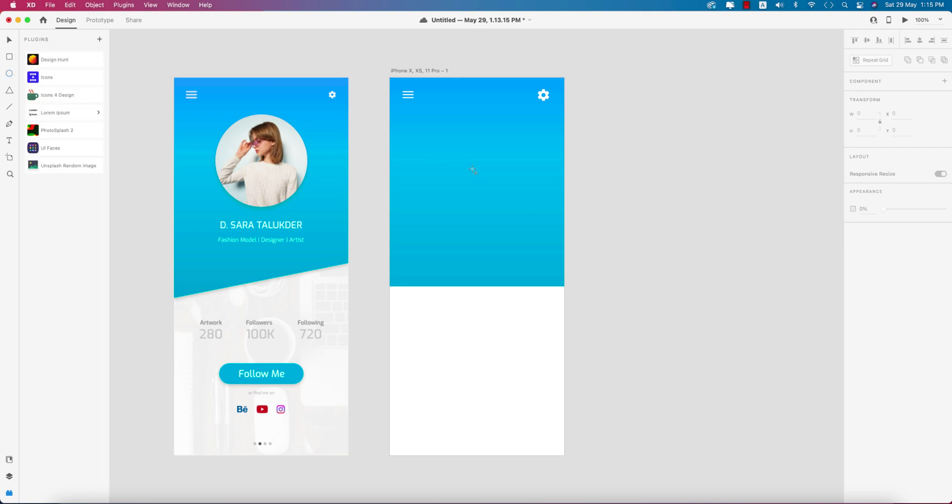
left_click_drag(472, 169, 527, 309)
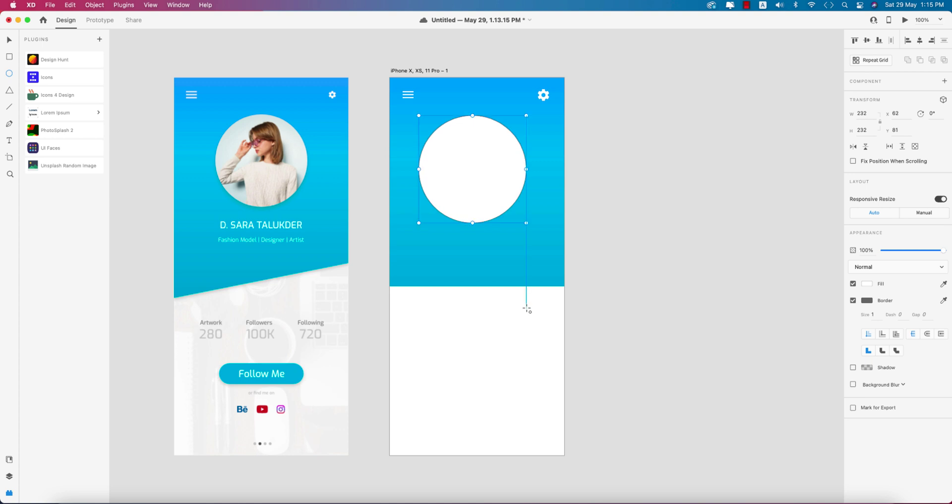
left_click(853, 300)
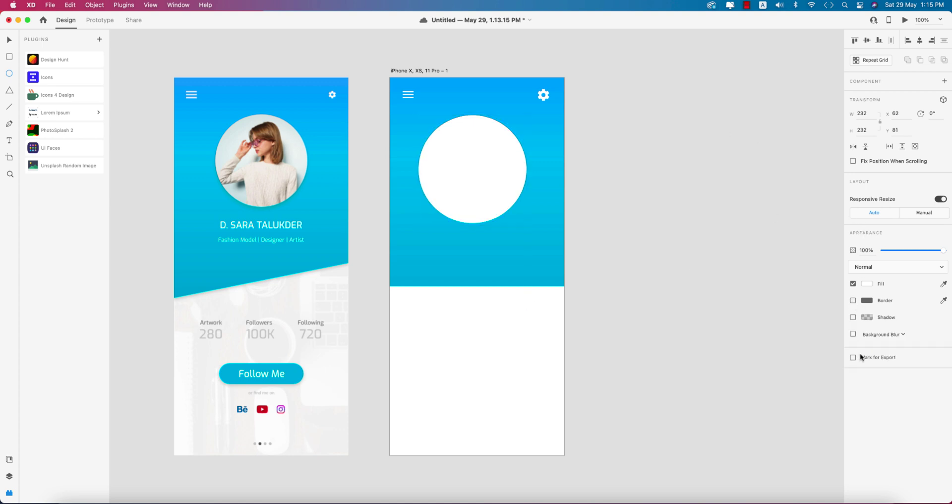
left_click(852, 318)
left_click(894, 332)
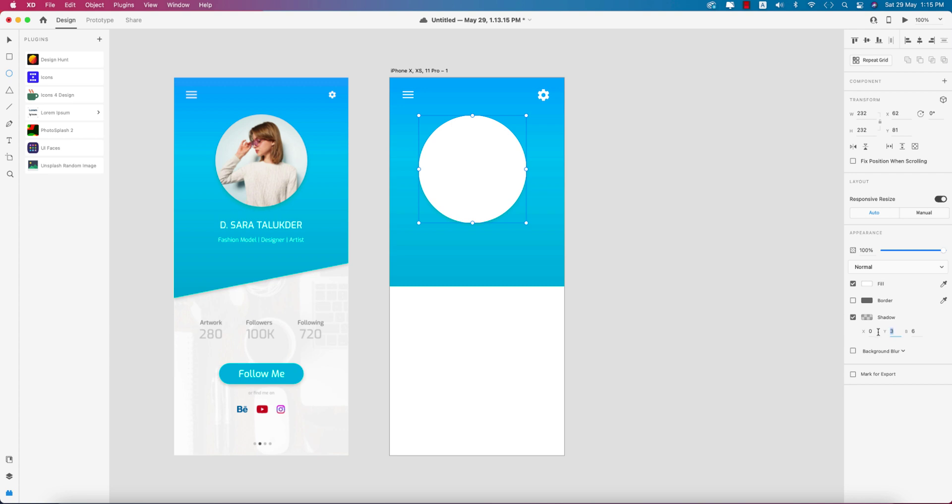
type("6")
left_click(922, 332)
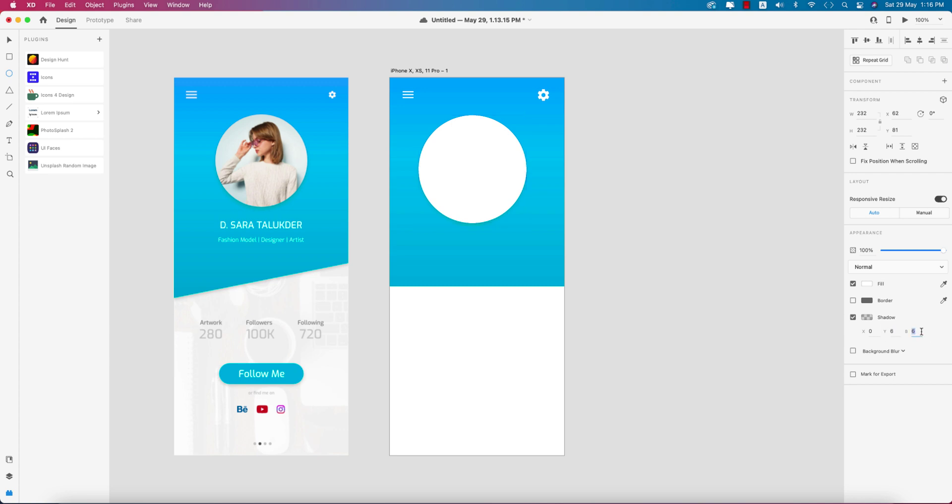
left_click(9, 40)
left_click(180, 76)
left_click(473, 154)
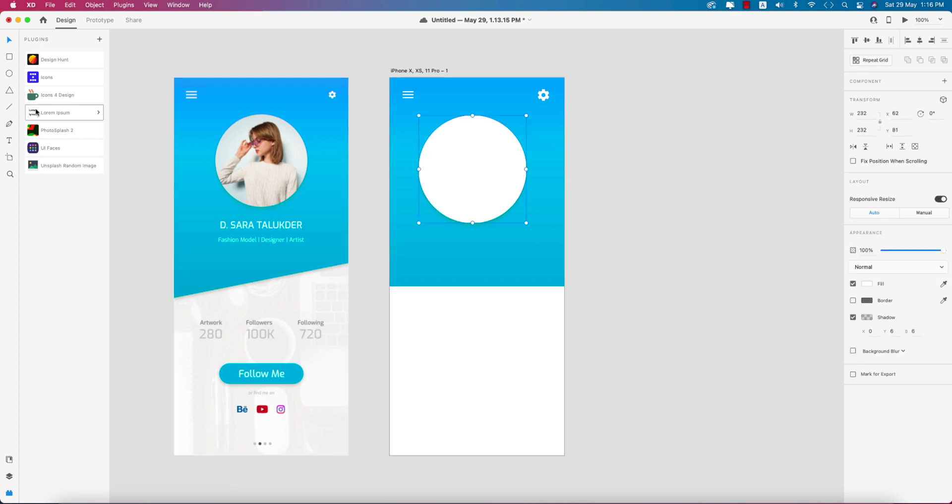
- Replace PhotoSplash 2's office keyword with 'girl' and fill the circle with a result
left_click(64, 134)
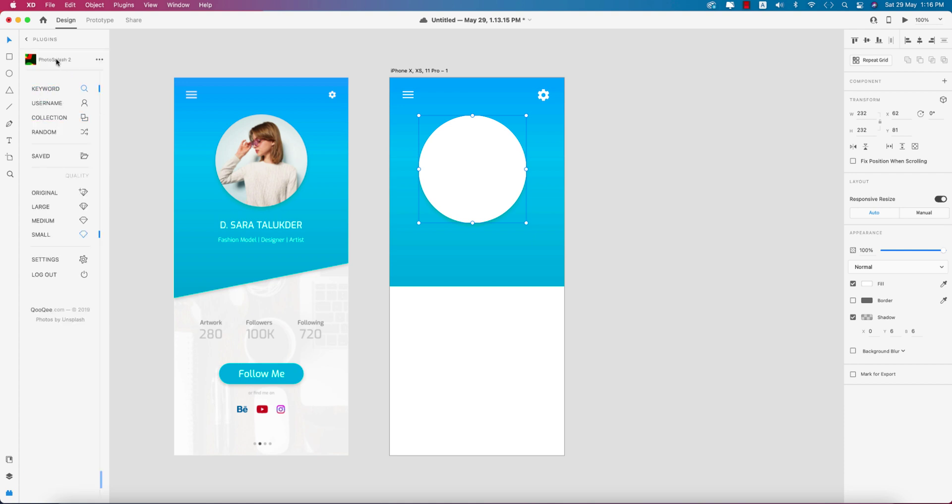
left_click(84, 88)
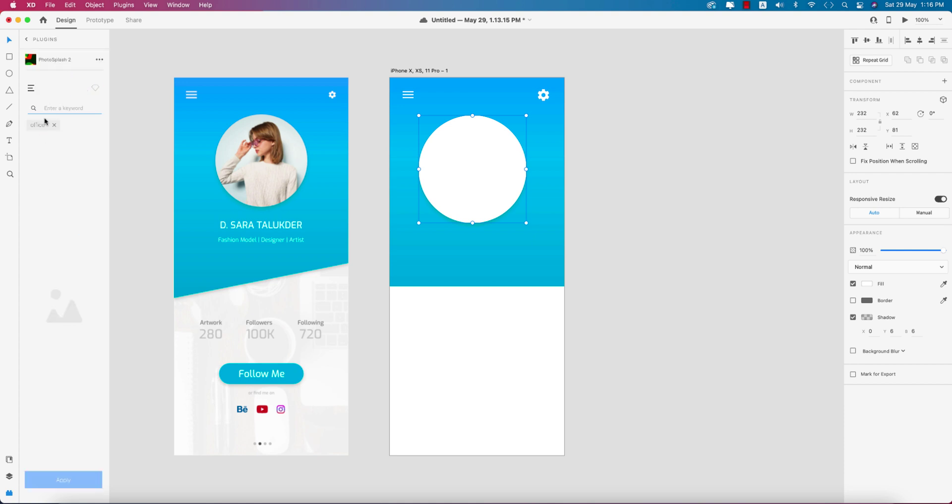
left_click(54, 124)
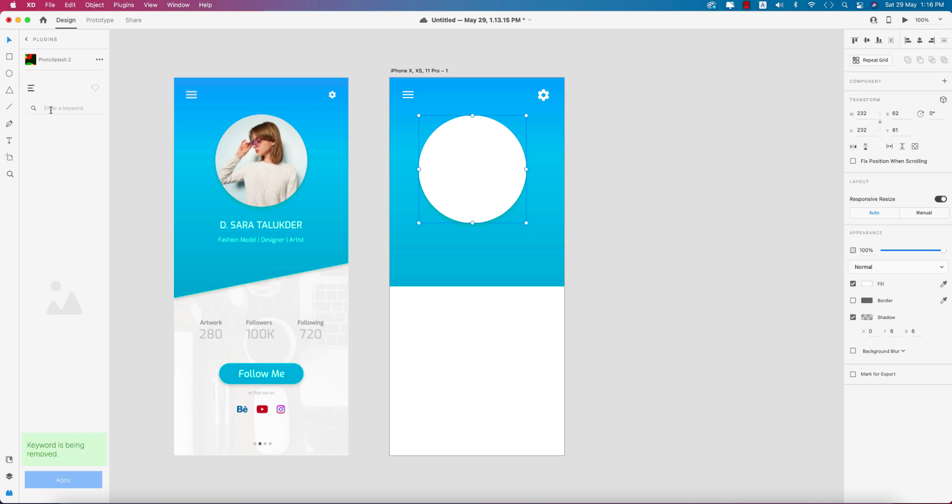
type("girl")
key("Return")
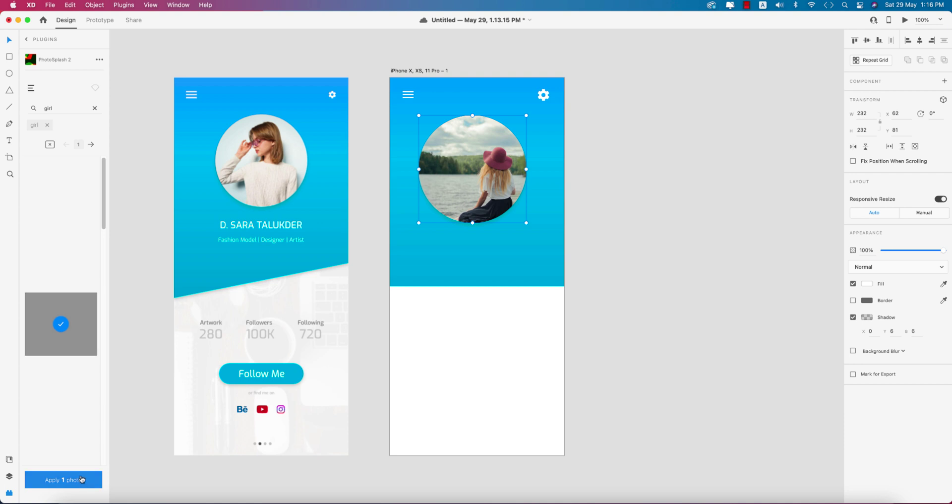
left_click(95, 451)
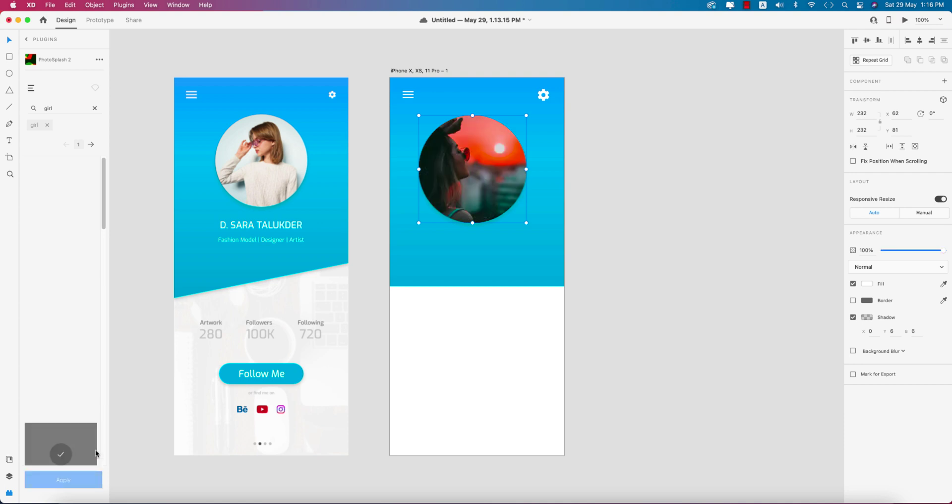
- Try several other 'girl' portraits in the circle, ending on the fourth result
left_click(62, 455)
left_click(64, 480)
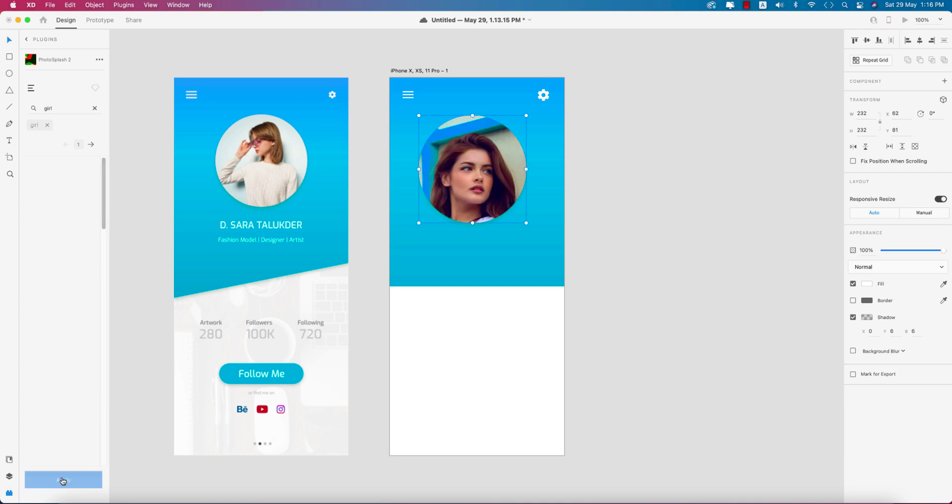
scroll(79, 426, "down", 10)
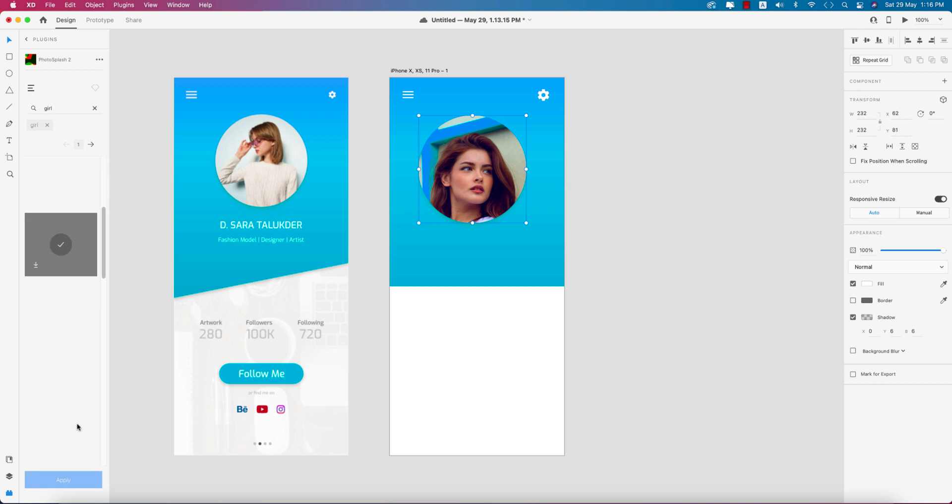
scroll(77, 426, "up", 10)
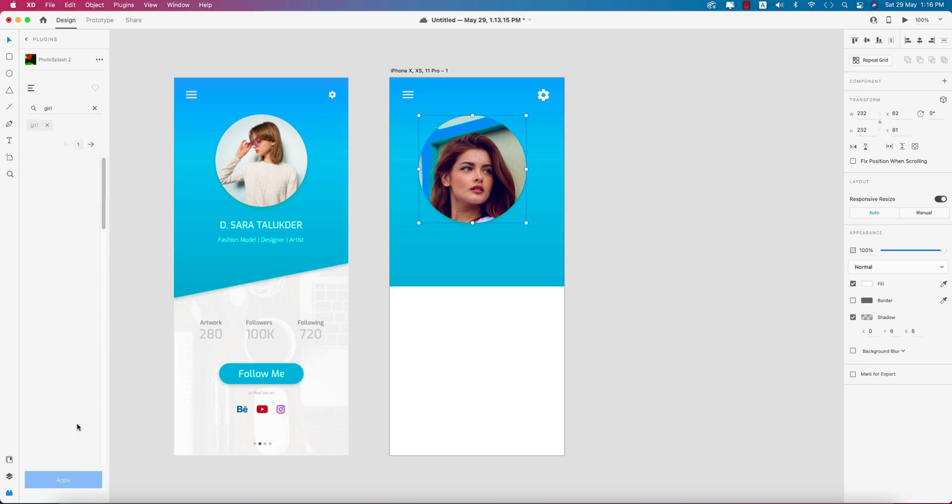
scroll(78, 427, "down", 3)
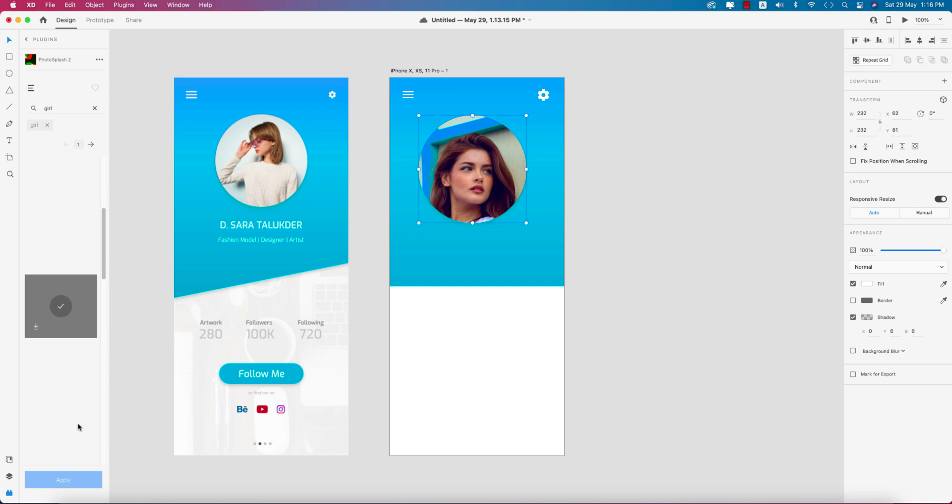
left_click(61, 420)
left_click(70, 480)
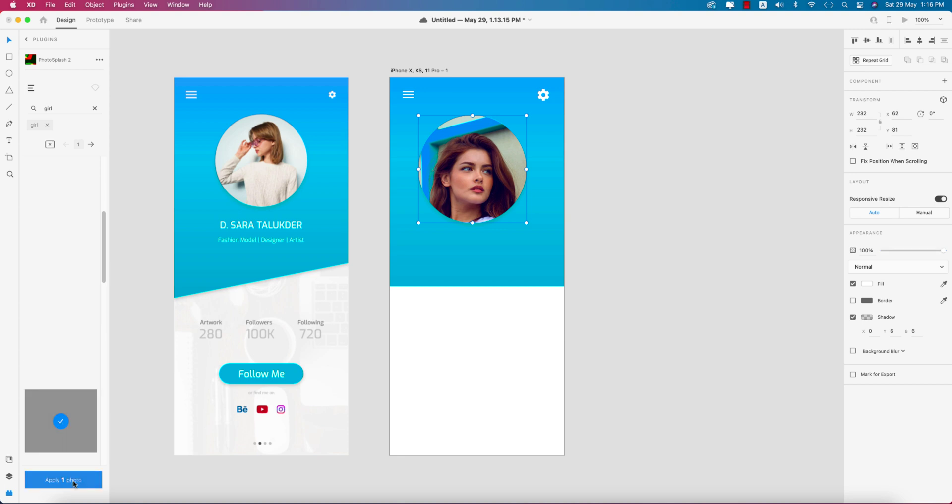
left_click(61, 291)
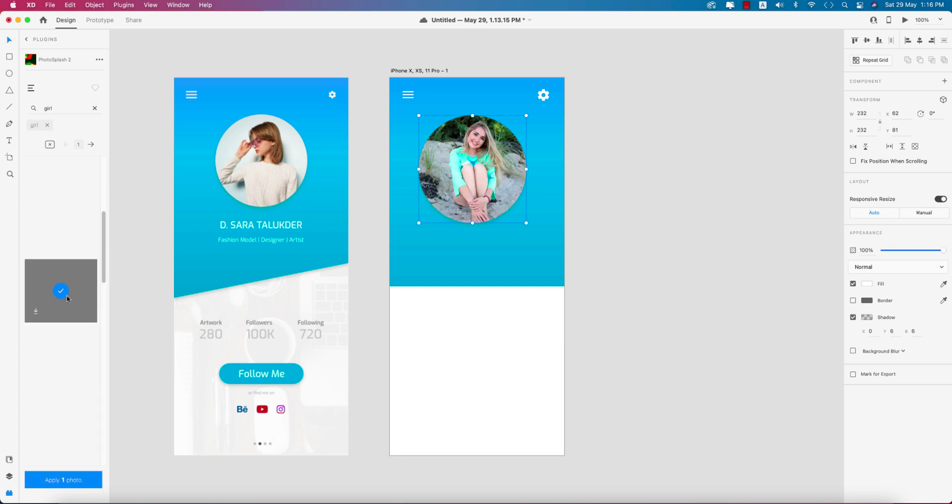
left_click(77, 482)
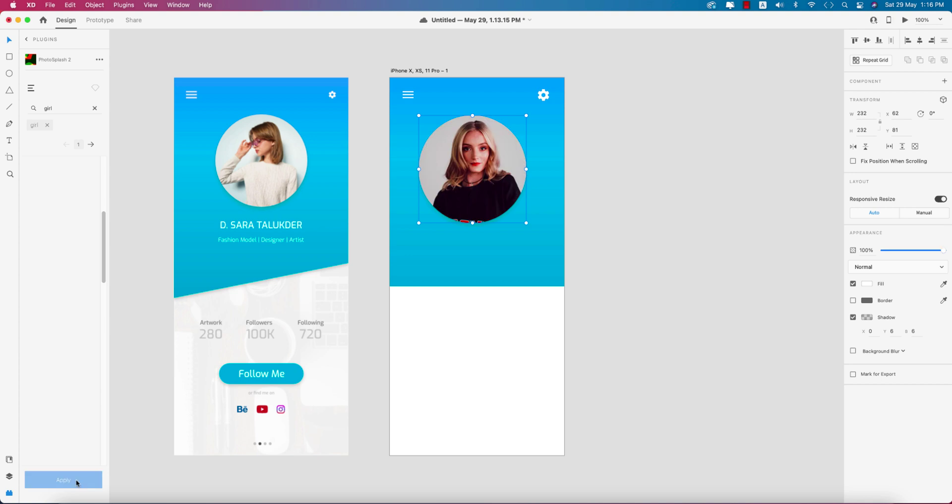
left_click(582, 374)
left_click(493, 218)
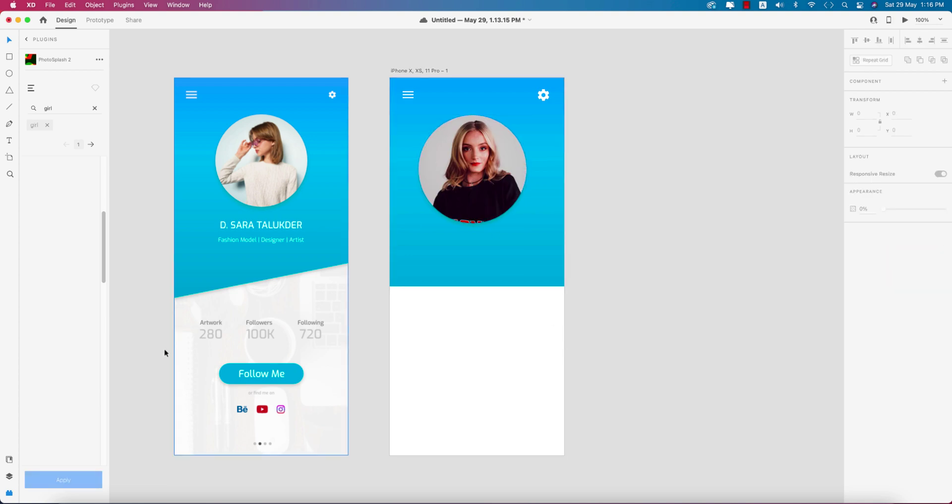
scroll(68, 372, "down", 6)
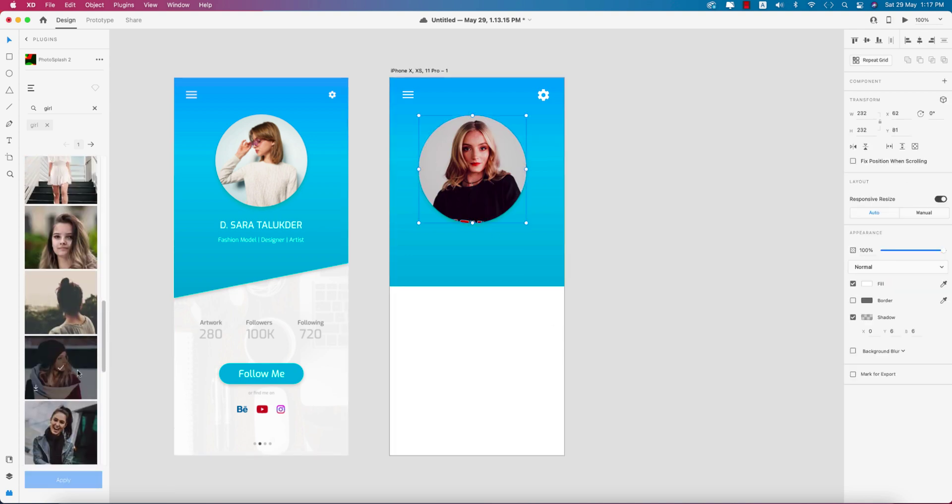
left_click(61, 332)
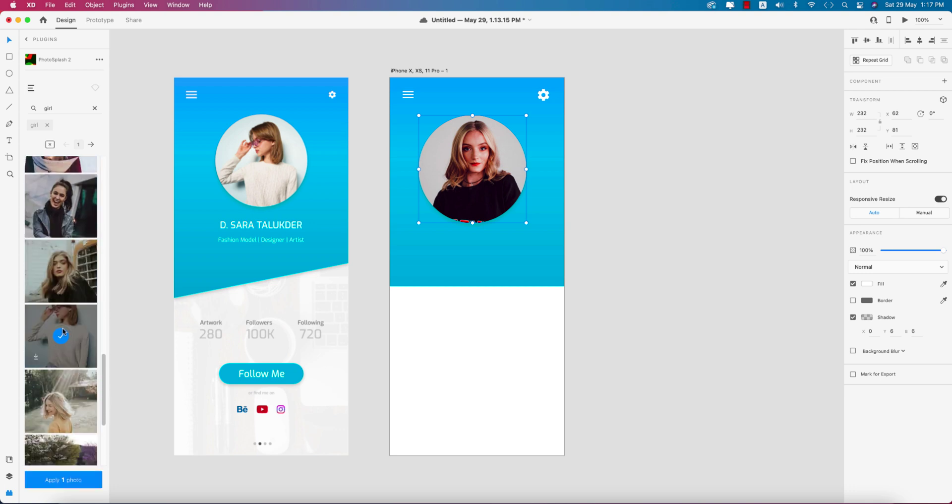
- Shift the glasses-and-white-sweater portrait down inside the circle mask to centre her face
double_click(486, 172)
left_click_drag(486, 173, 489, 193)
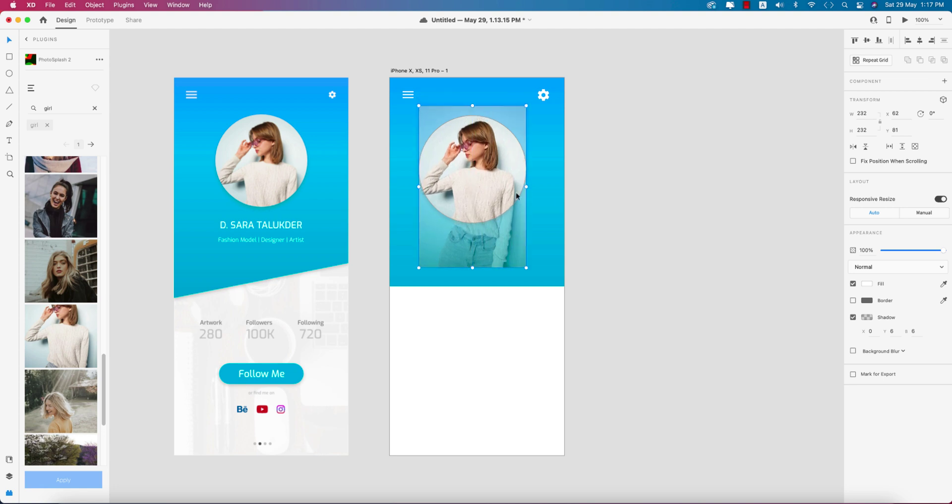
left_click(659, 208)
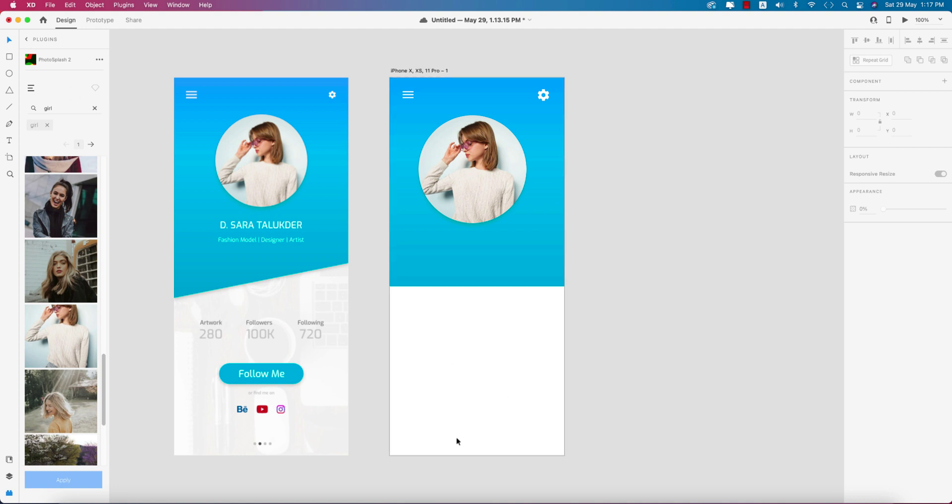
left_click(341, 391)
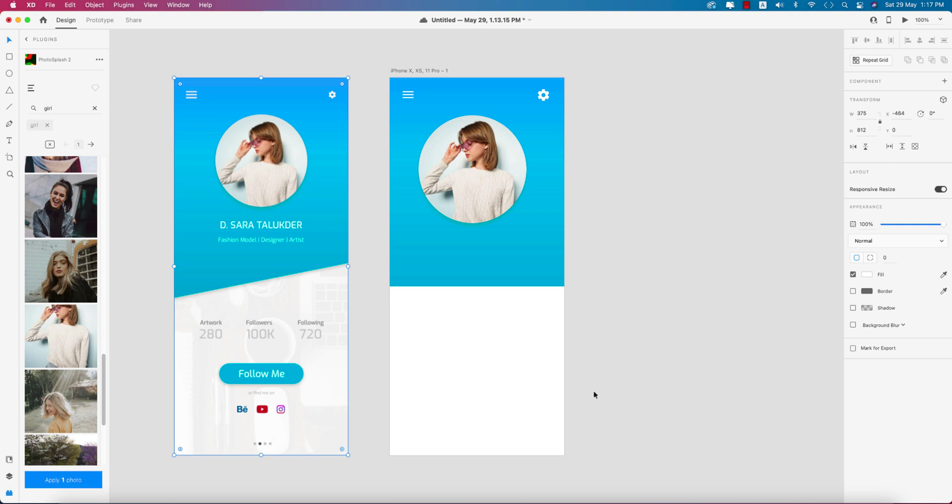
- Drag the blue header's bottom-right anchor upward so its lower edge slants up to the right
left_click(542, 285)
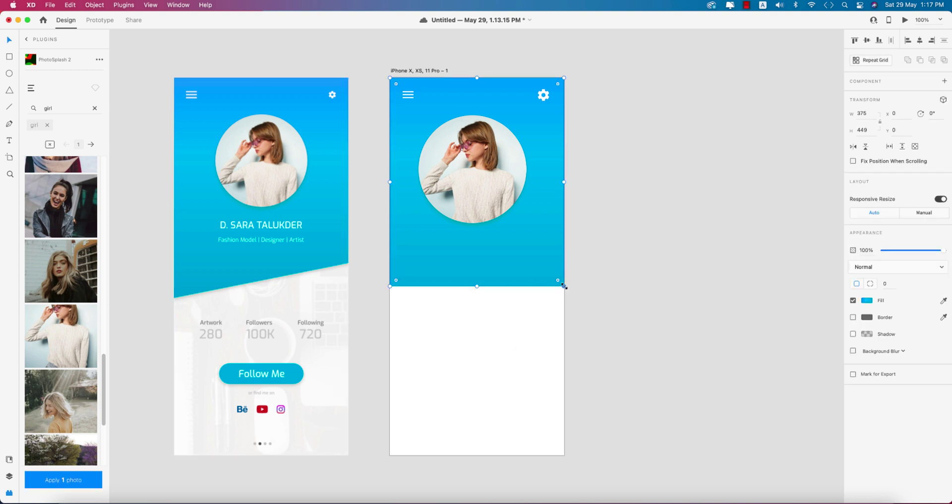
double_click(564, 286)
left_click_drag(565, 287, 563, 262)
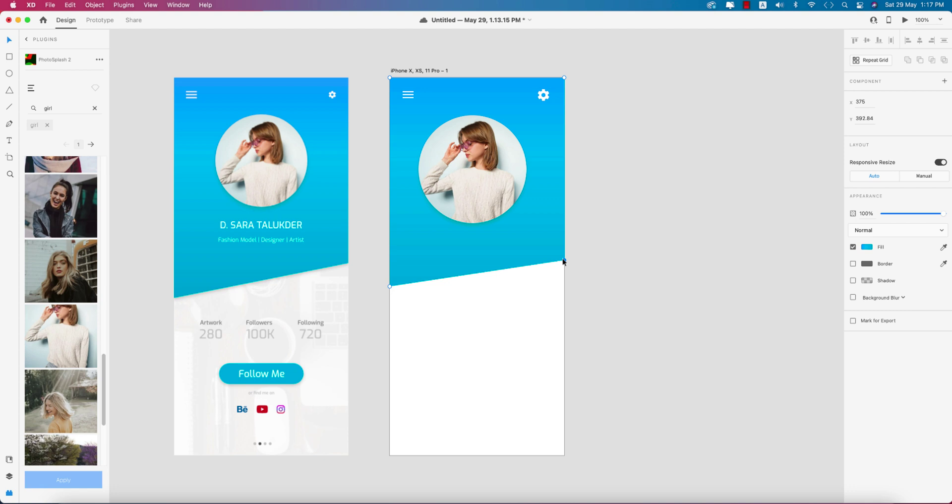
- Shrink the photo circle to about 204 × 205 and centre it horizontally on the artboard
left_click(620, 308)
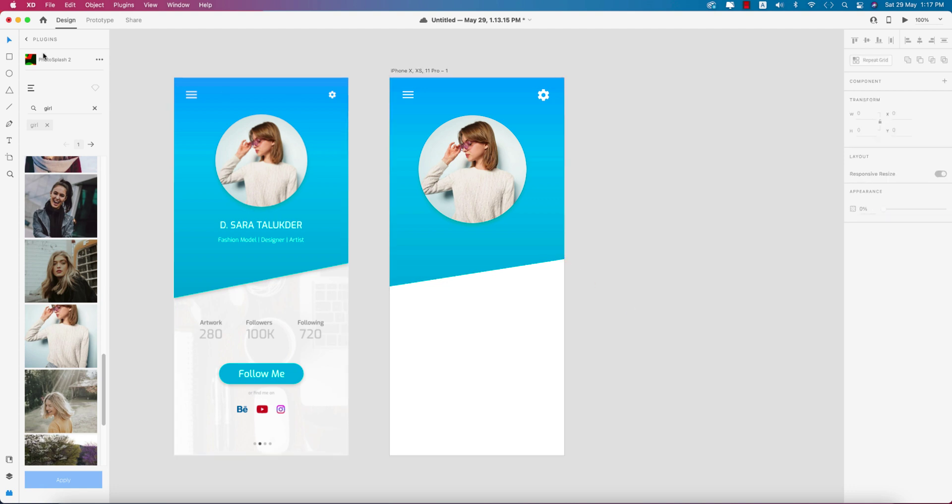
left_click(27, 39)
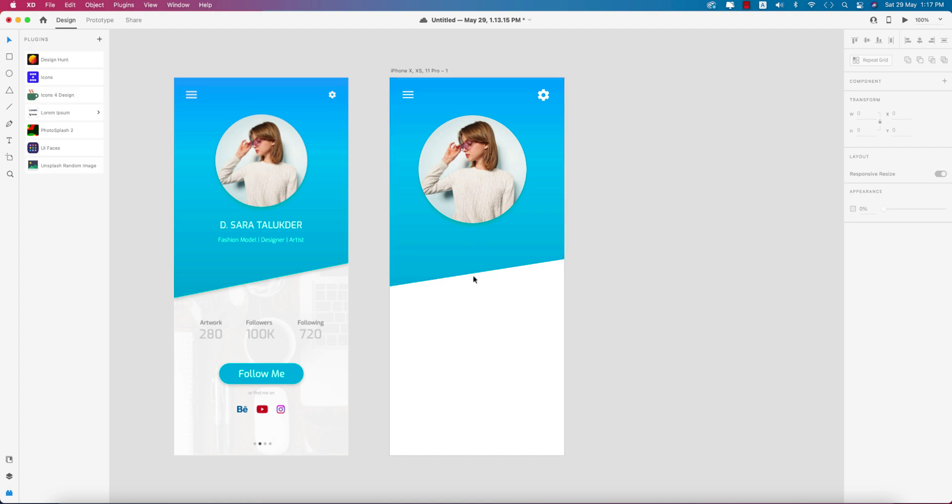
left_click(479, 185)
left_click_drag(471, 223, 472, 211)
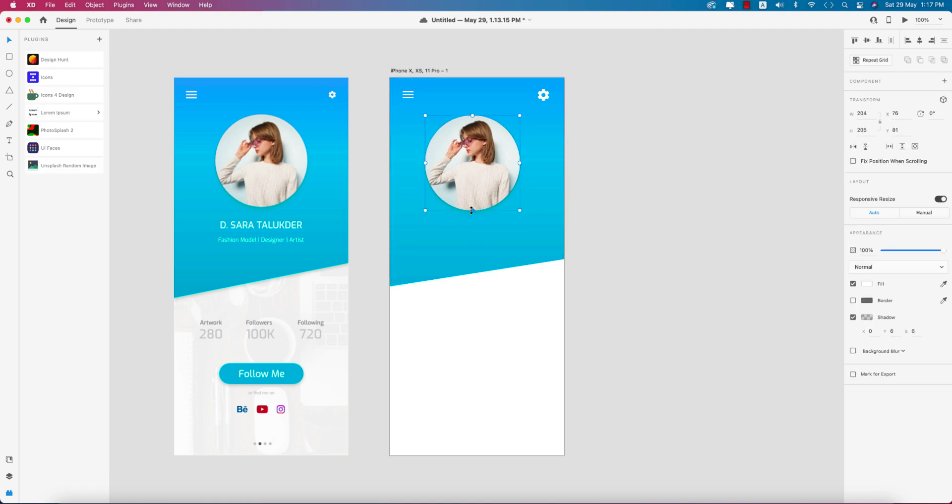
left_click(919, 41)
left_click(697, 233)
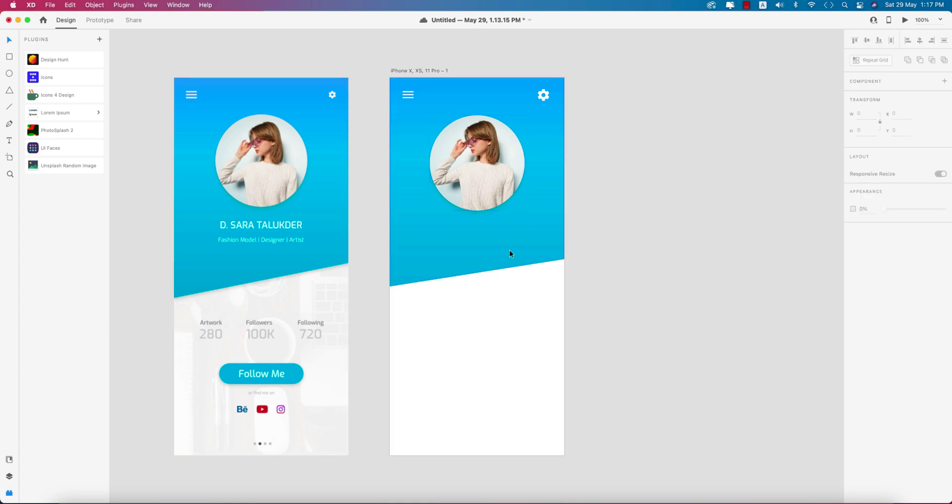
left_click(8, 141)
- Add a text line with the profile name below the photo
left_click(434, 227)
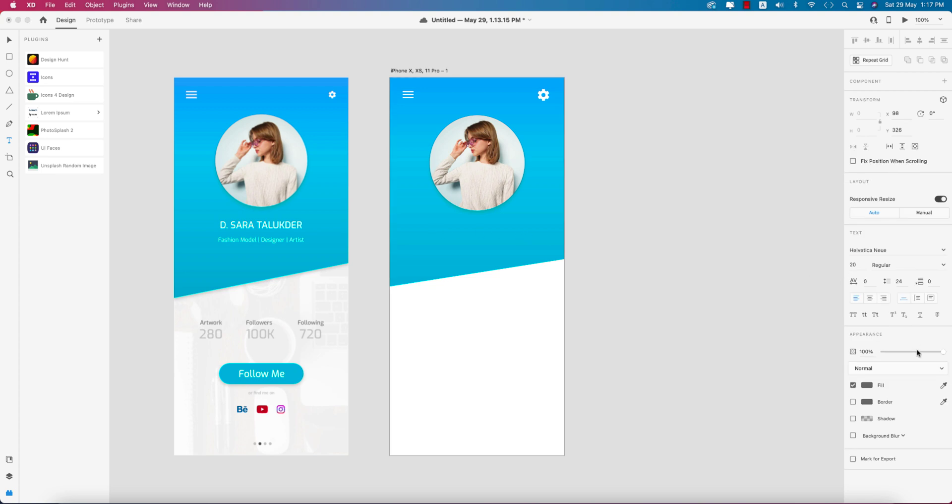
left_click(943, 251)
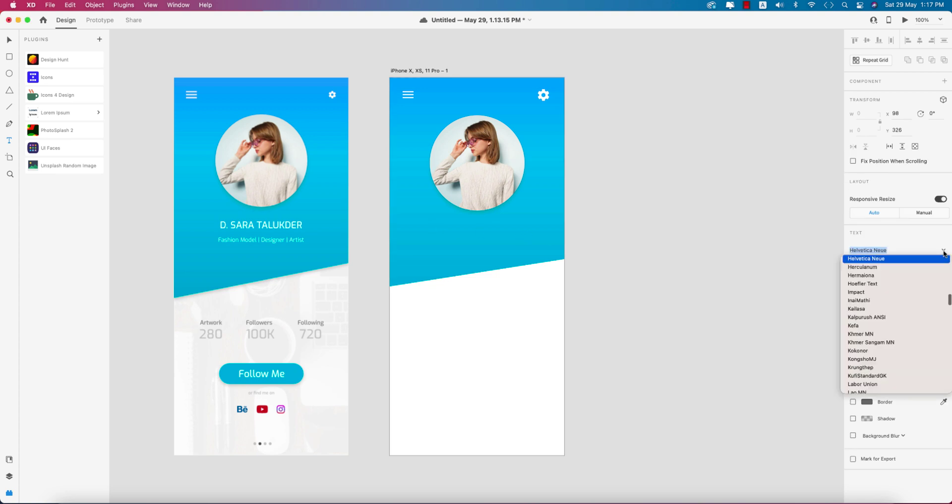
left_click(435, 230)
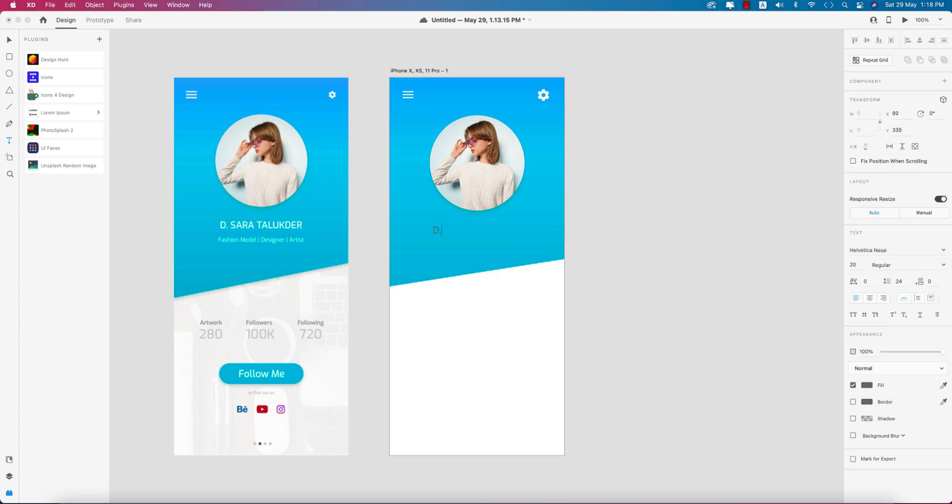
- Set the whole name title to Exo Medium with a white fill
key("super+a")
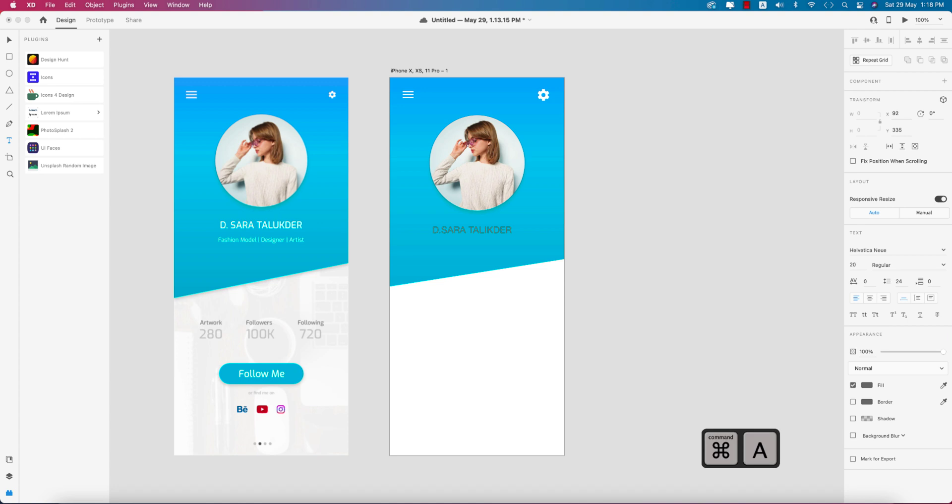
left_click(888, 249)
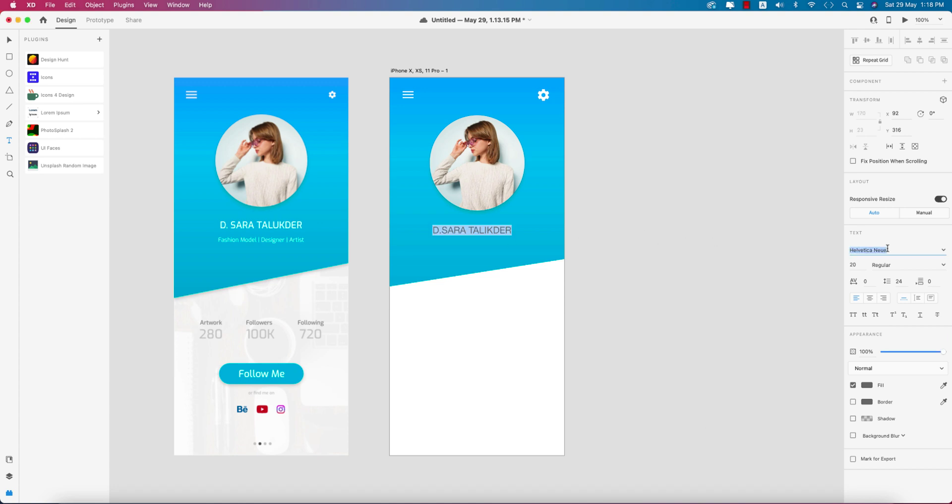
type("Ex")
key("Return")
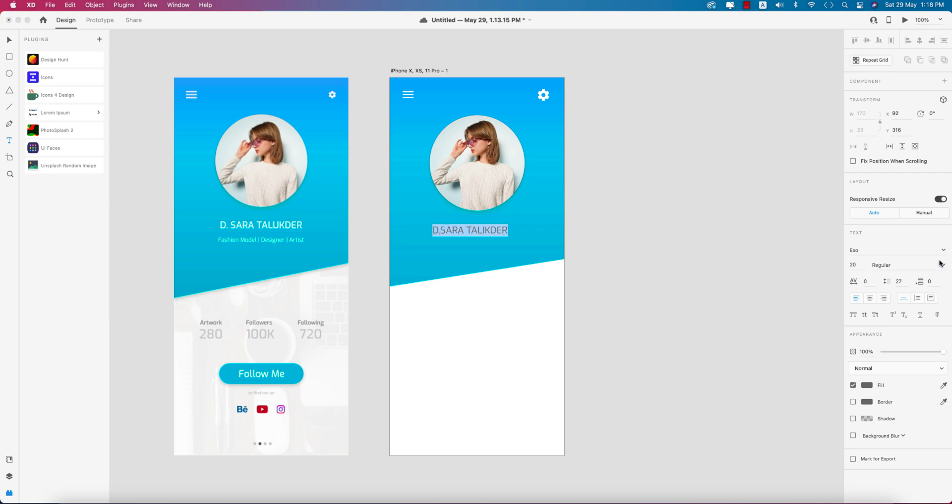
left_click(942, 265)
left_click(891, 341)
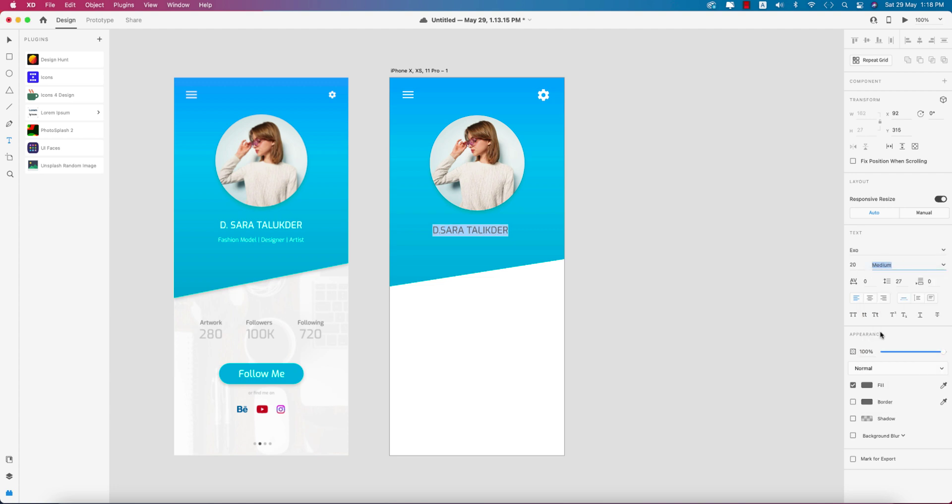
left_click(867, 385)
left_click_drag(821, 354, 726, 308)
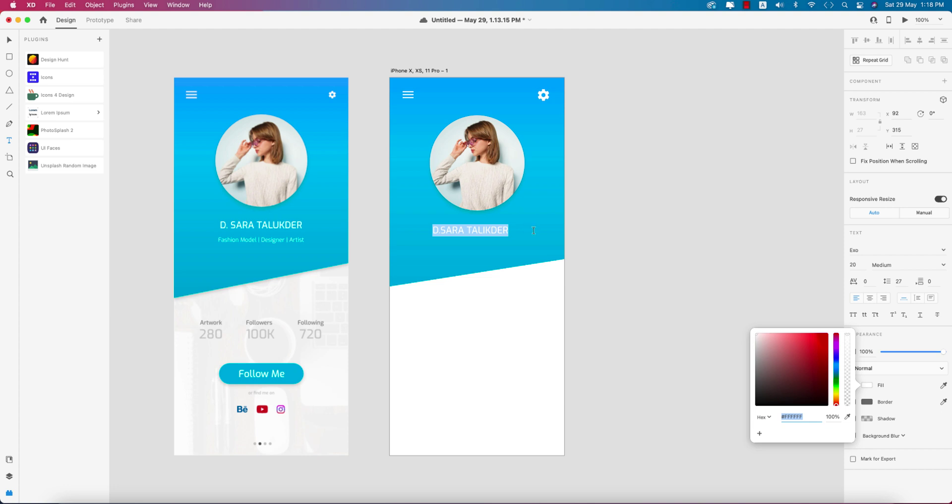
- Resize the name title to 24 and nudge it left to centre it
left_click(854, 264)
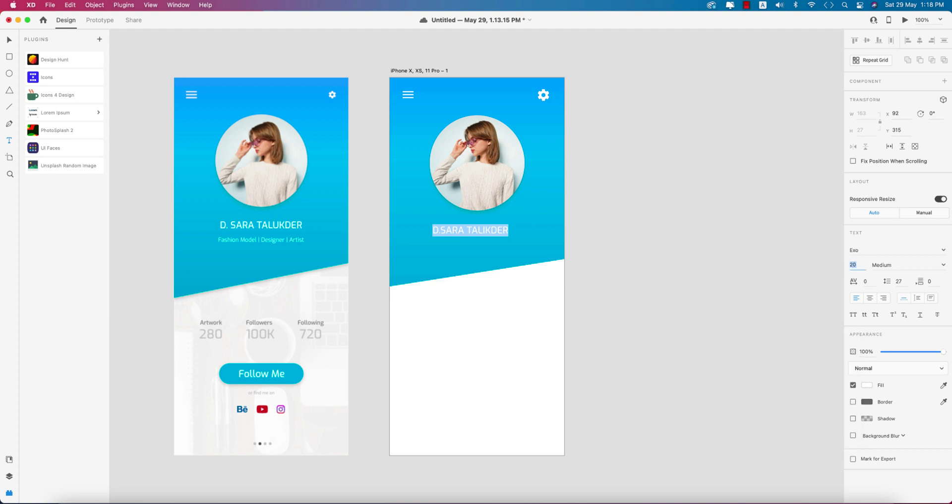
type("24")
key("Return")
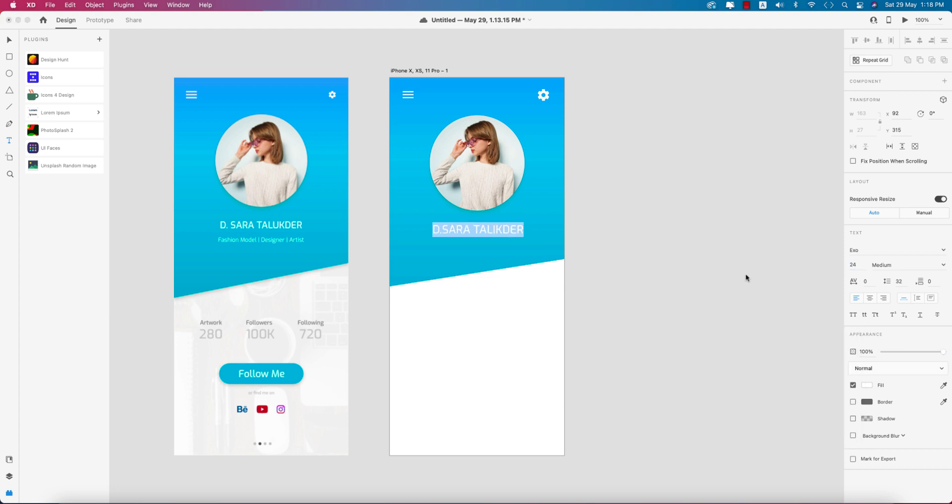
key("Escape")
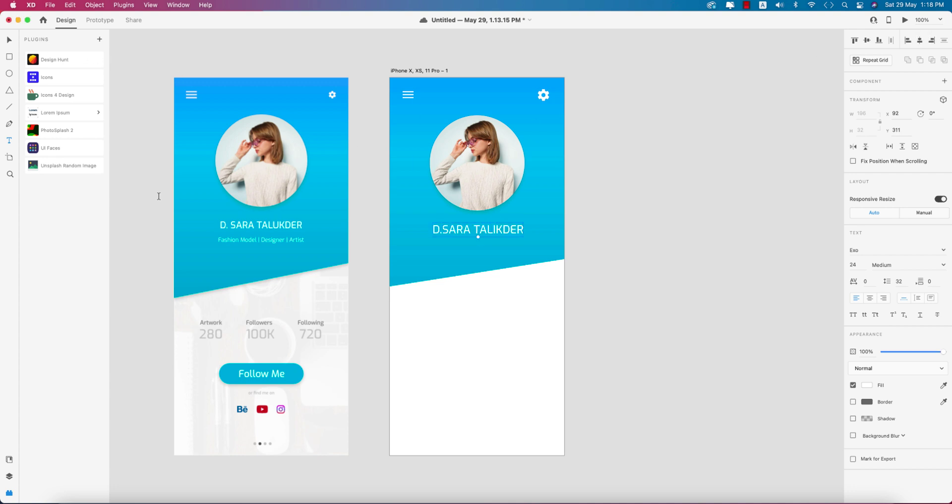
key("Left")
key("Left")
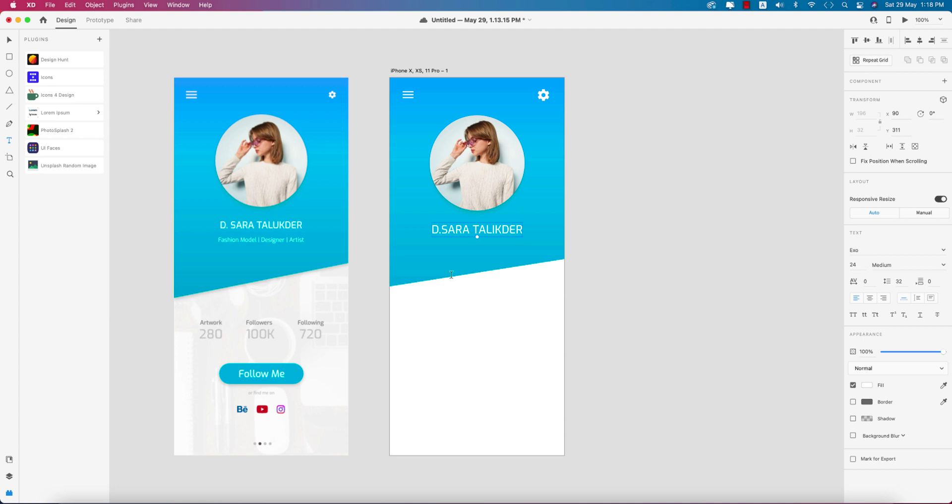
left_click(435, 256)
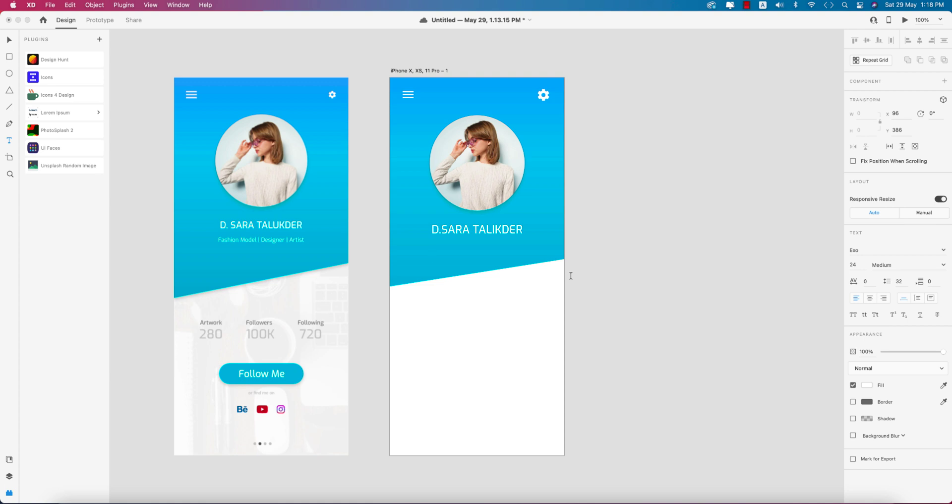
- Type the subtitle 'Artist | Fashion Model | Designer' below the name
type("Artist | Fashion Modek")
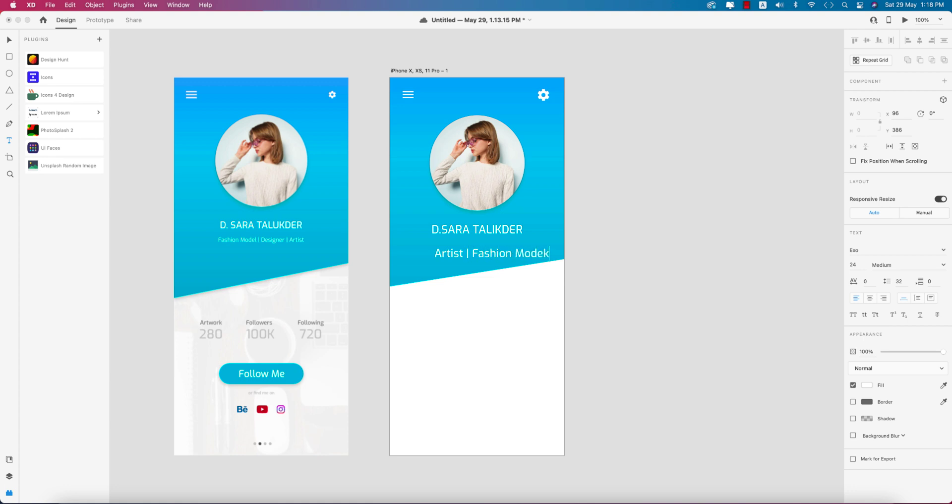
key("BackSpace")
type("l | Designer")
- Make the subtitle size 15 (24/1.6) in Light weight
key("super+a")
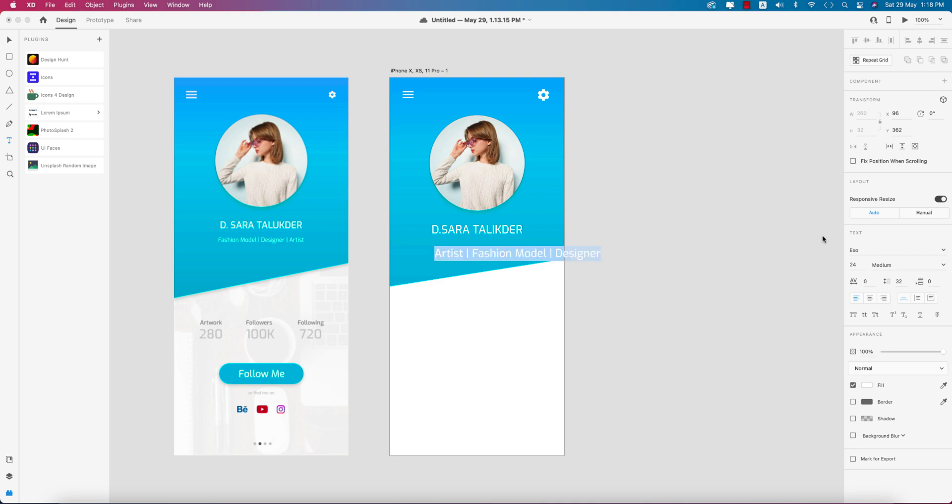
left_click(858, 263)
type("/1.6")
key("Return")
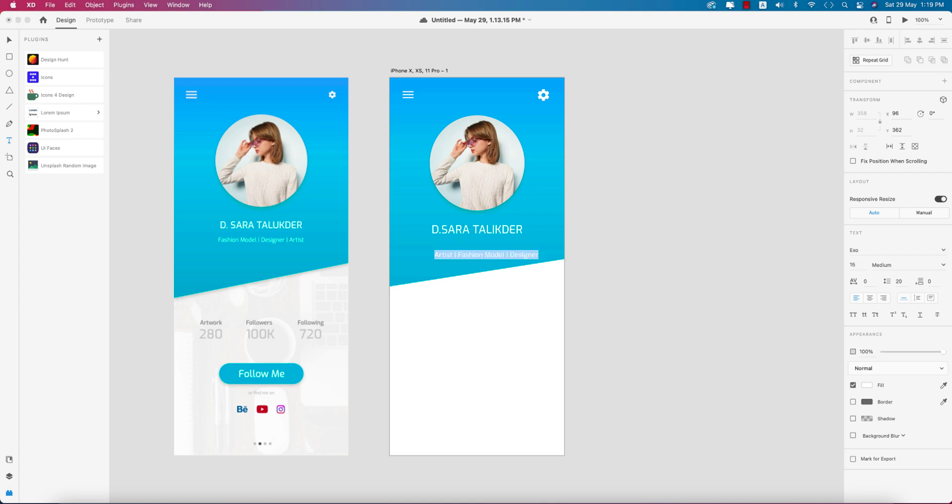
left_click(942, 266)
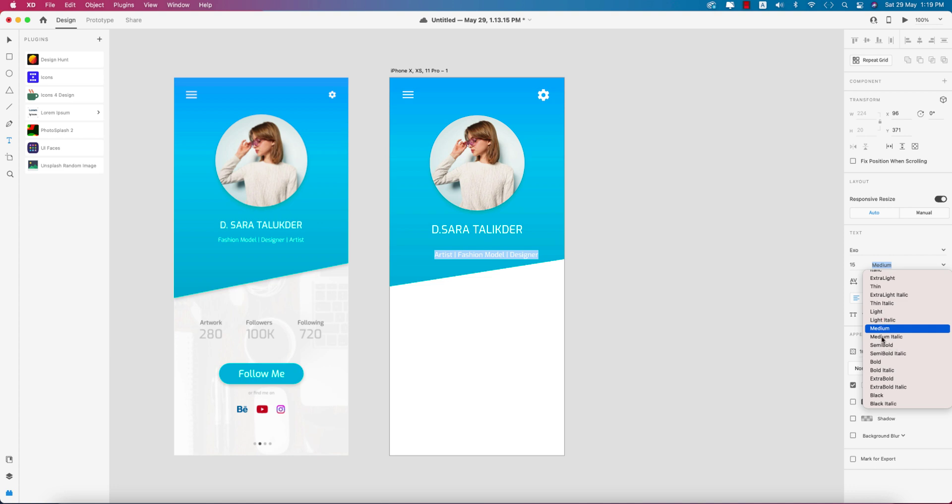
left_click(876, 311)
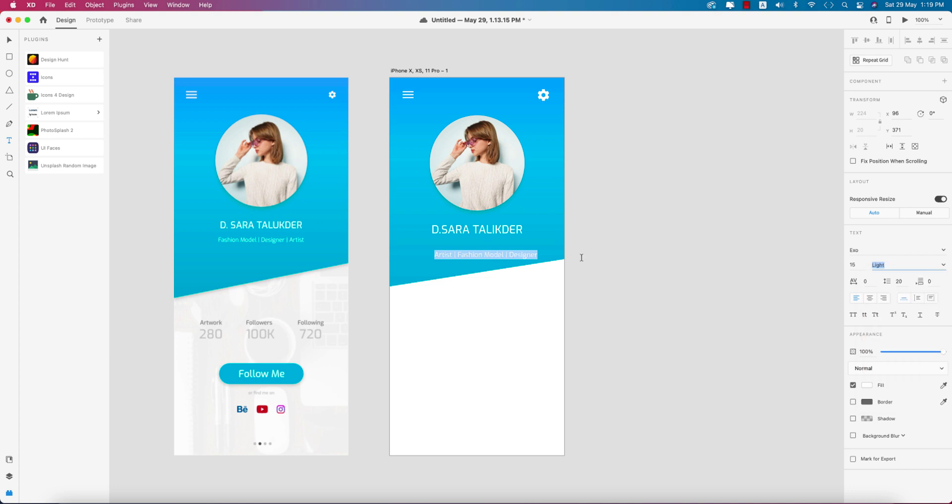
left_click(10, 40)
key("Escape")
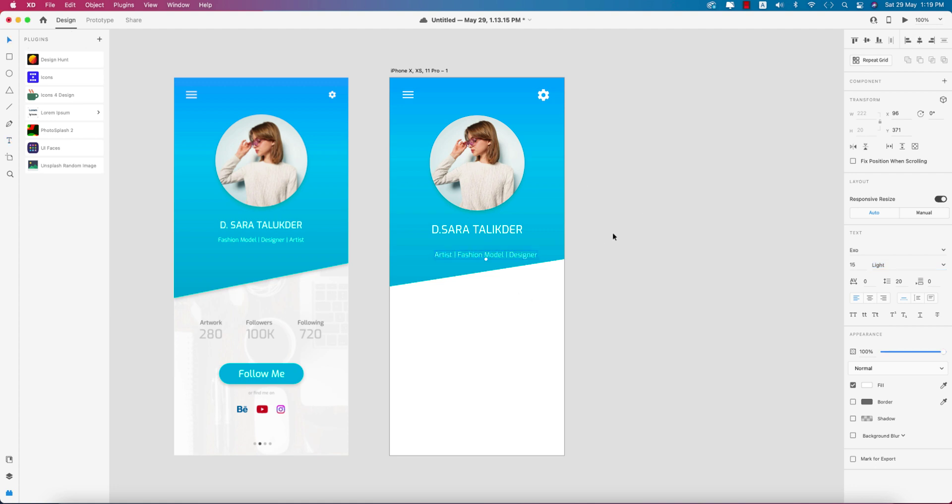
- Centre the subtitle horizontally and move it up closer to the name
left_click(918, 41)
left_click(605, 287)
left_click_drag(507, 256, 506, 246)
left_click(578, 263)
- Extend the header lower and tighten its gradient toward the #30CBDC teal end
left_click(512, 264)
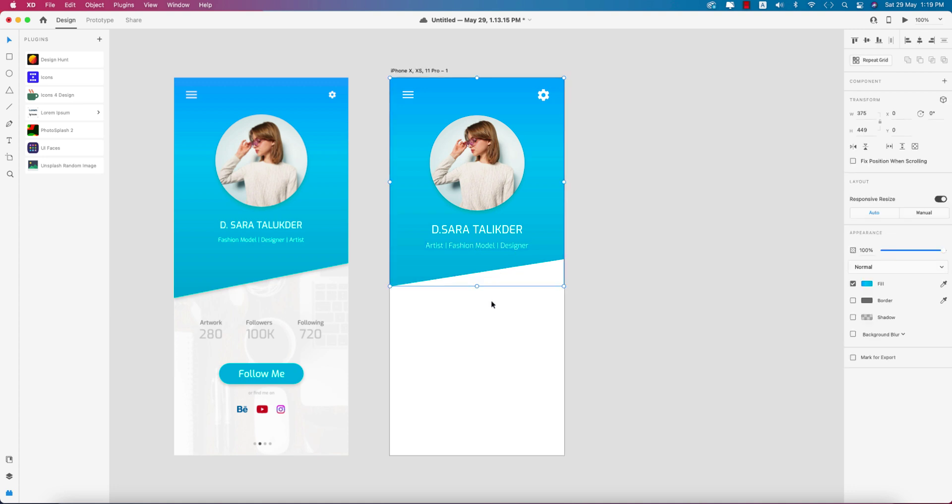
left_click_drag(477, 286, 482, 311)
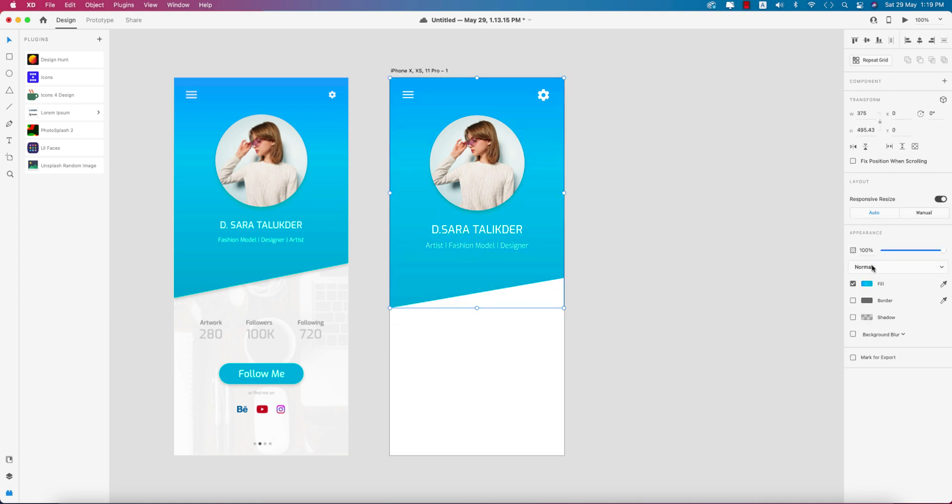
left_click(867, 285)
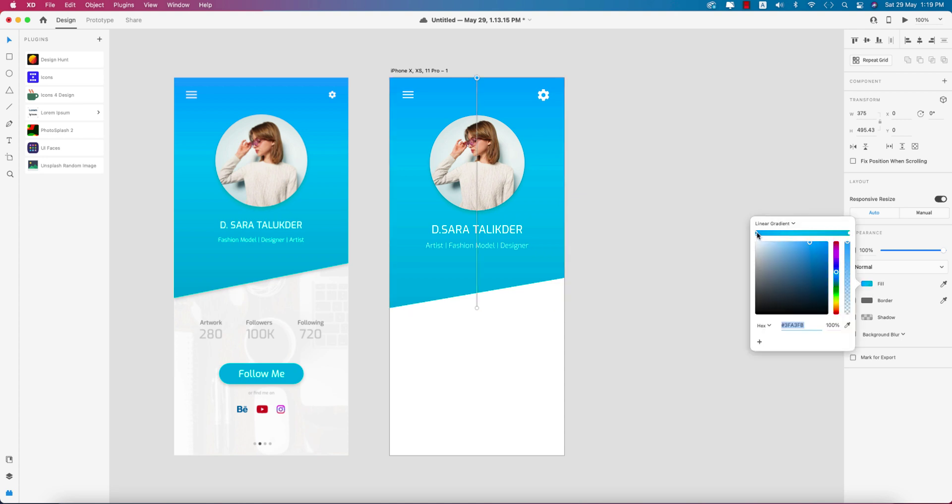
left_click(848, 233)
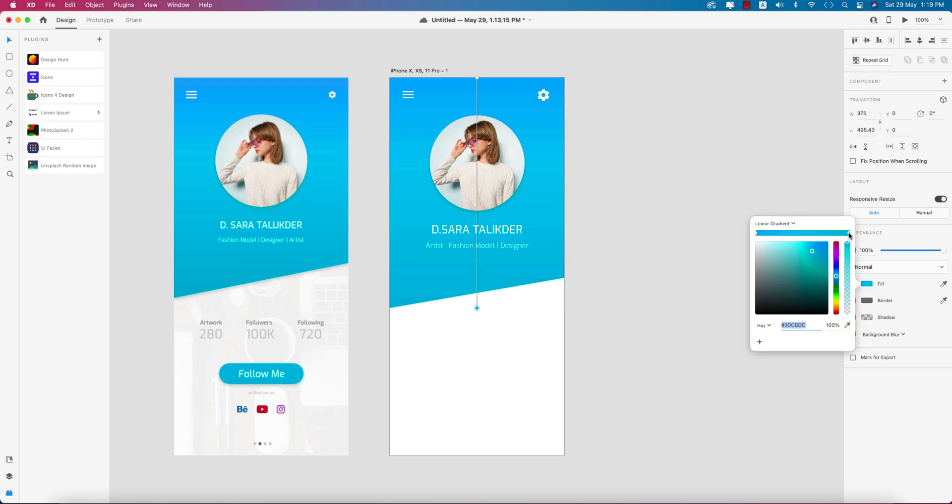
left_click_drag(477, 308, 480, 263)
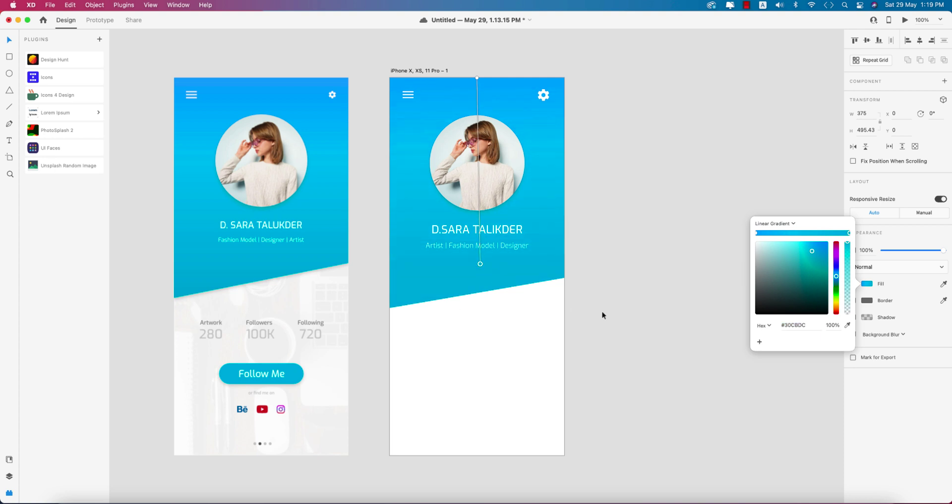
left_click(754, 163)
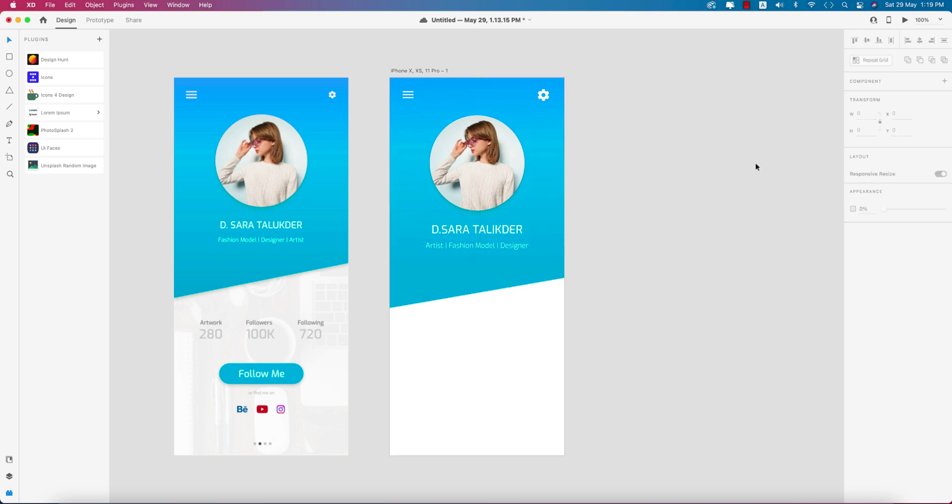
- Give the header a drop shadow with Y offset 6
left_click(552, 267)
left_click(852, 316)
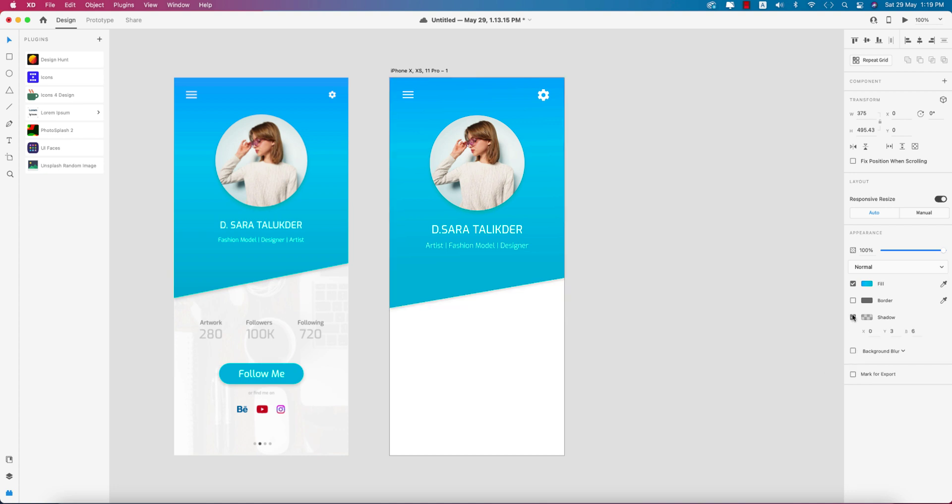
left_click(894, 331)
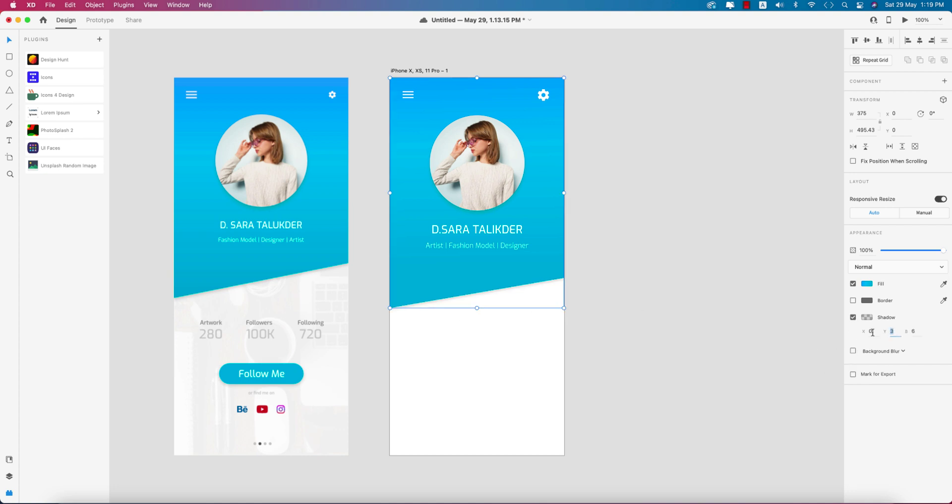
type("6")
left_click(733, 337)
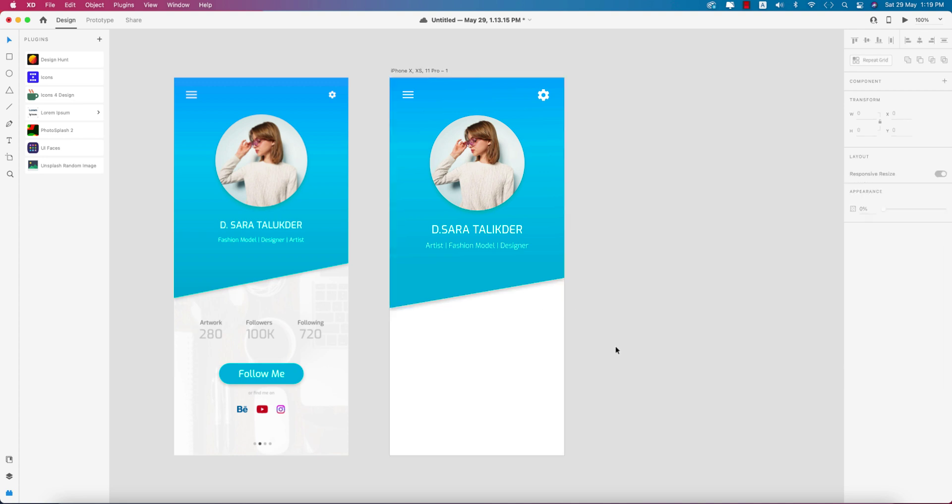
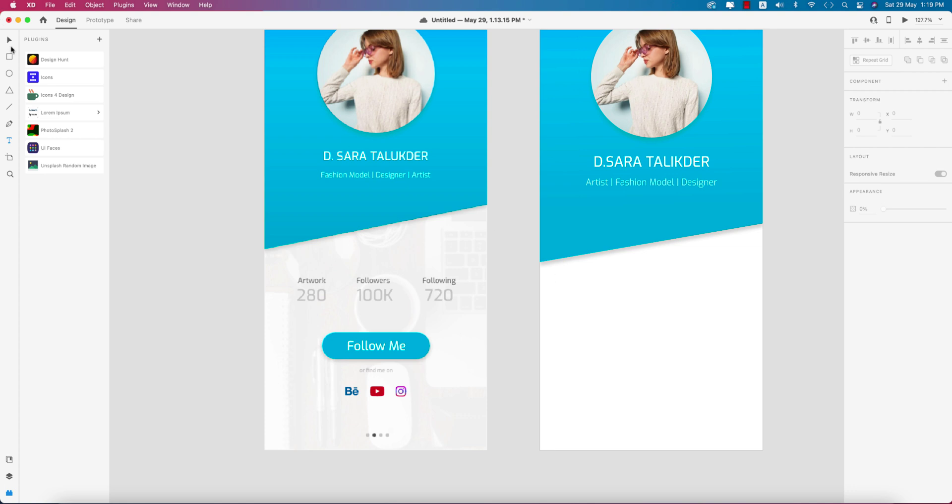
- Select the hidden white text copy below the blue header
left_click(601, 289)
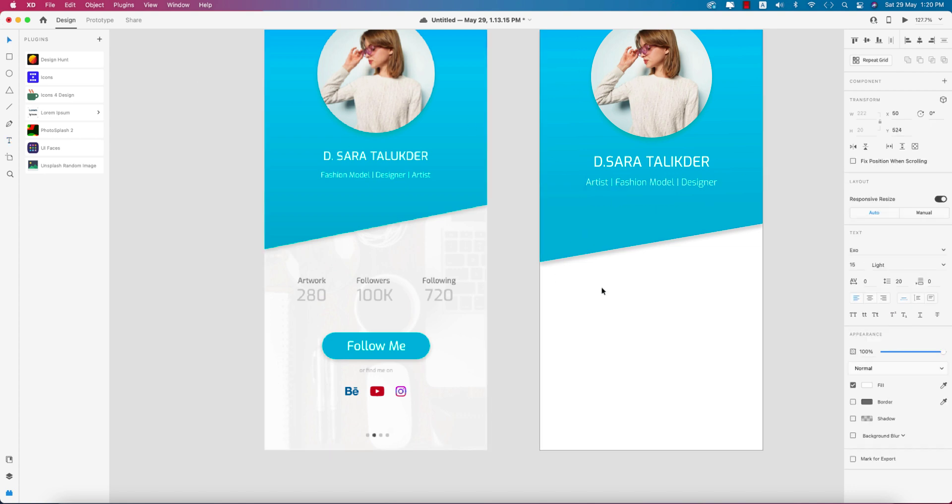
- Turn the hidden text copy below the header grey so it becomes visible
left_click_drag(598, 297, 599, 298)
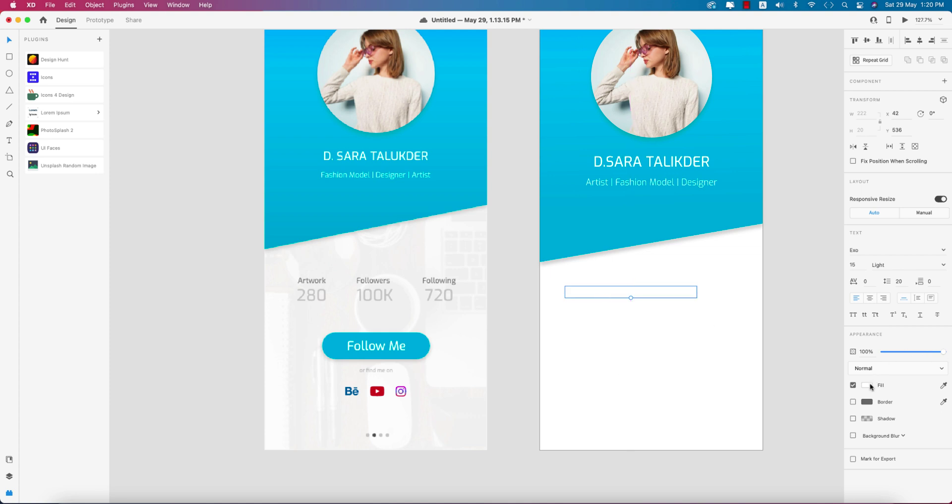
left_click(867, 385)
left_click_drag(782, 370, 741, 371)
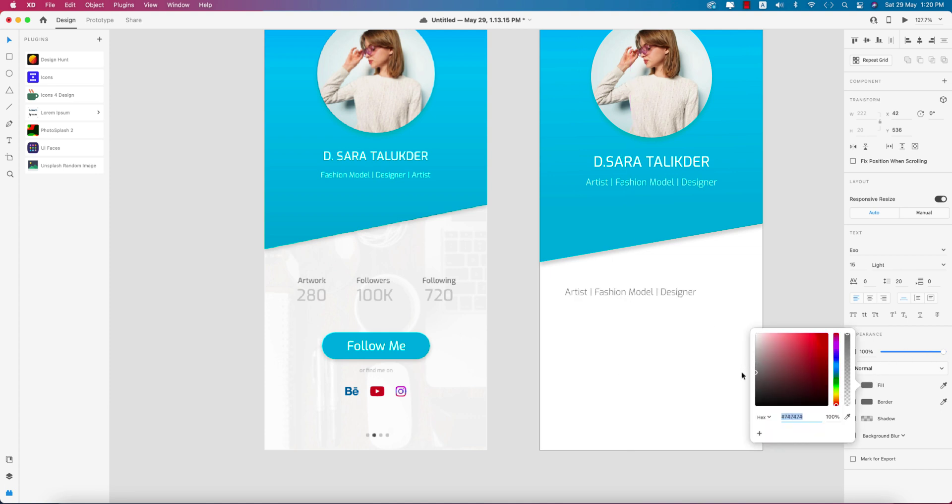
left_click(826, 307)
- Retype the line as 'Artwors' and set its font weight to Medium
double_click(589, 291)
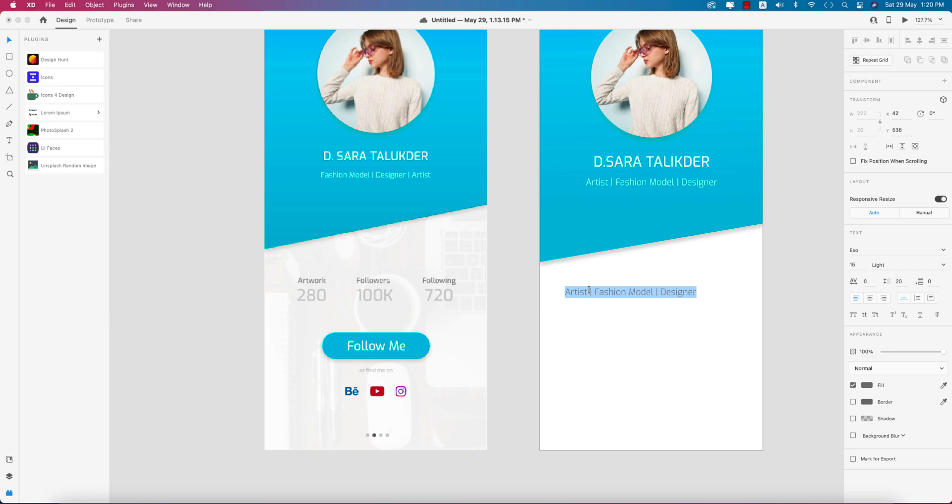
key("super+z")
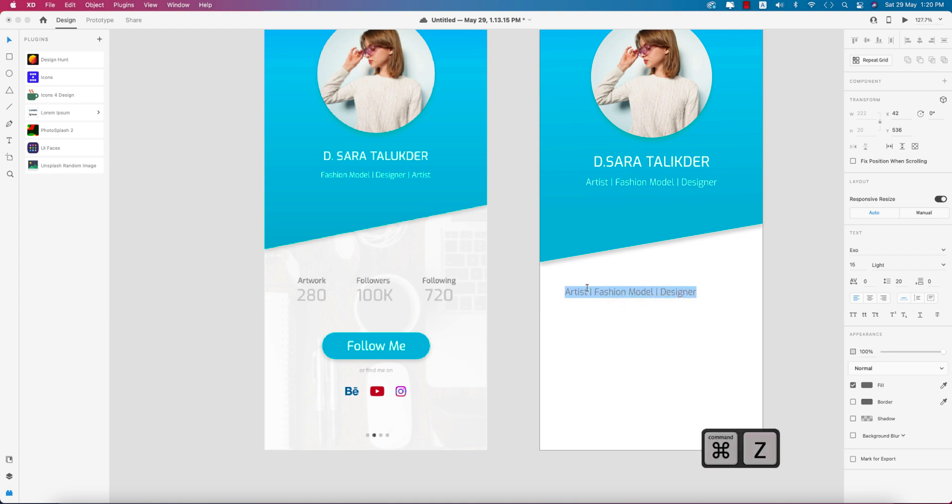
left_click(587, 287)
key("super+a")
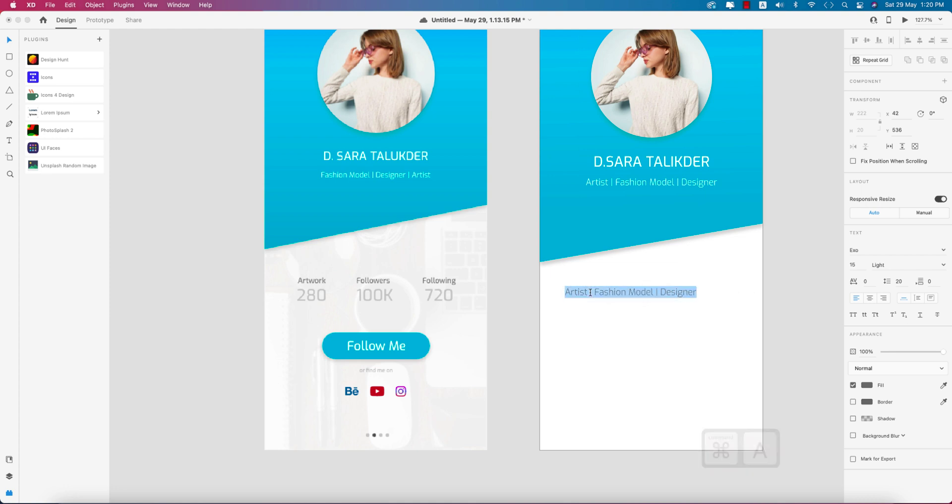
type("Artwors")
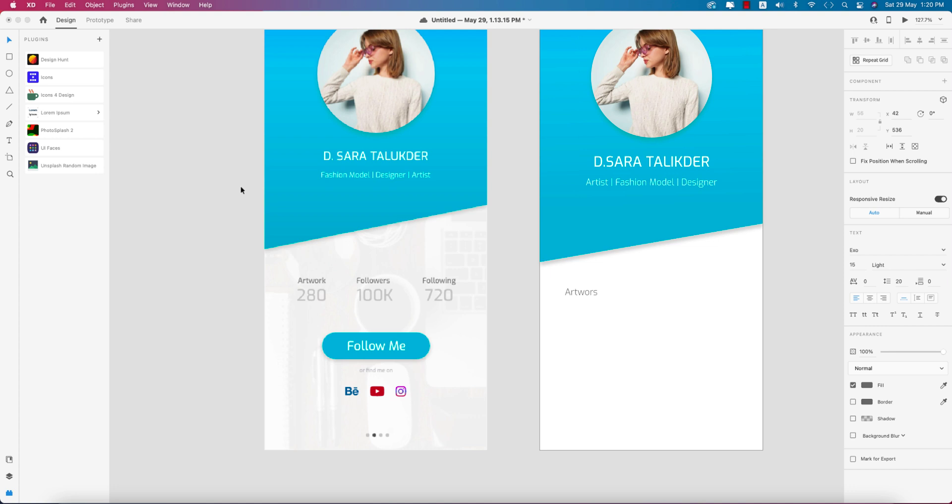
left_click(10, 40)
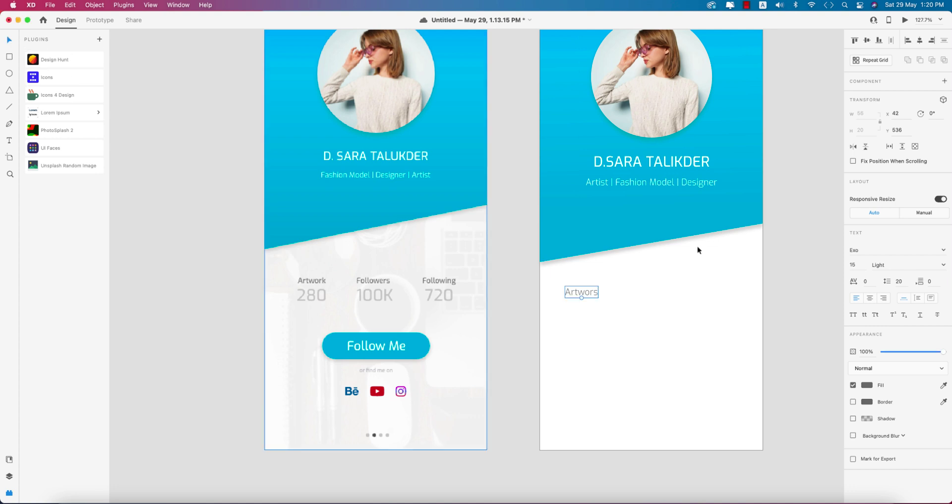
left_click(943, 265)
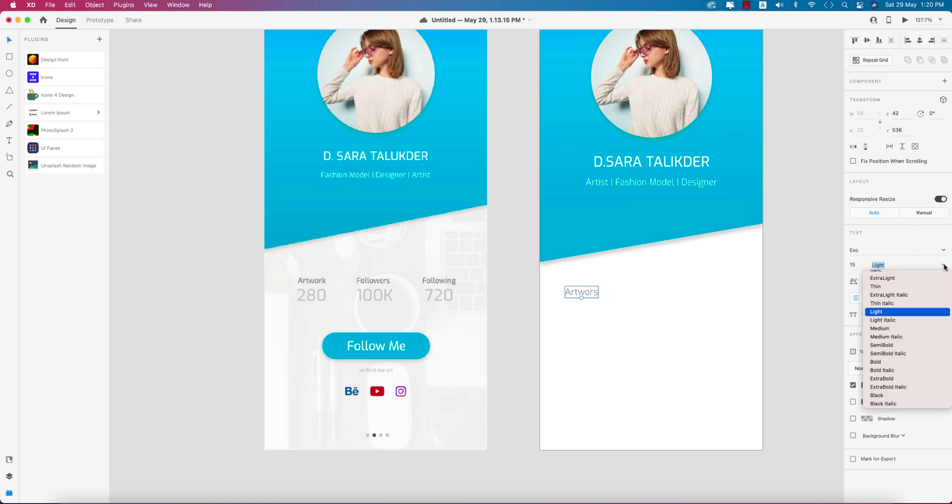
left_click(878, 362)
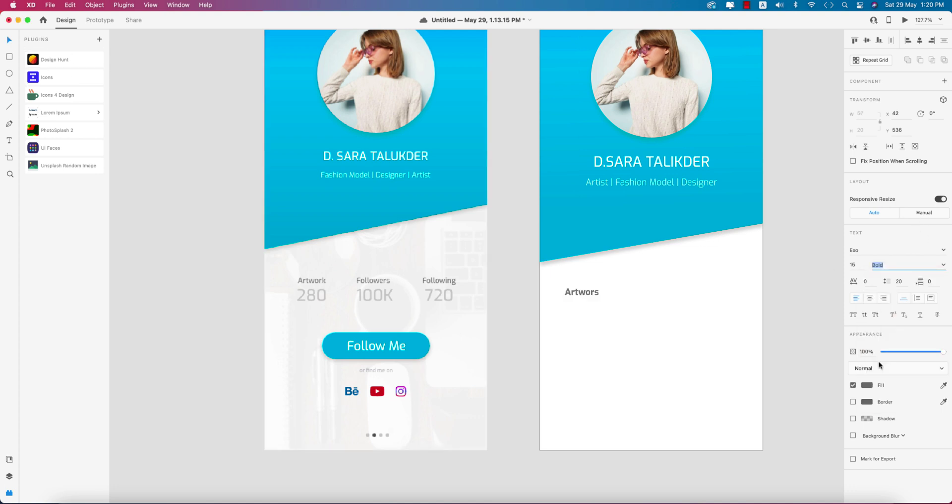
left_click(933, 266)
left_click(885, 328)
- Duplicate the label twice to the right, retyping the copies as 'Followers' and 'Following'
left_click_drag(586, 296, 729, 297)
left_click(647, 295)
double_click(647, 293)
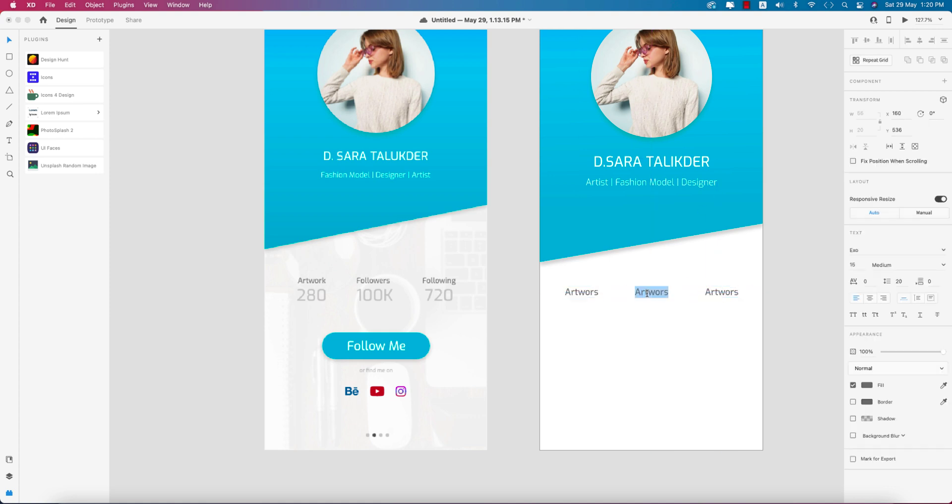
type("Followers")
double_click(721, 293)
type("Following")
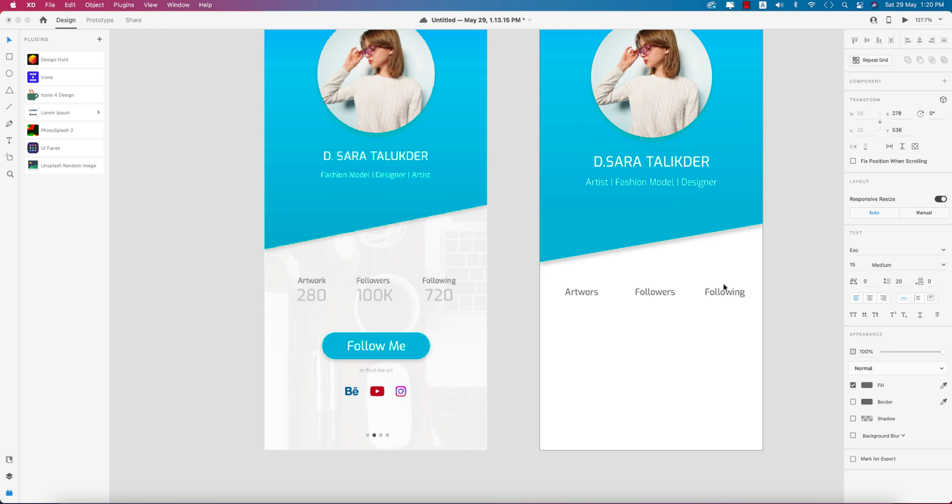
key("Escape")
- Distribute the three labels evenly, group them and centre the group on the screen
left_click_drag(565, 275, 746, 326)
left_click(891, 42)
key("super+g")
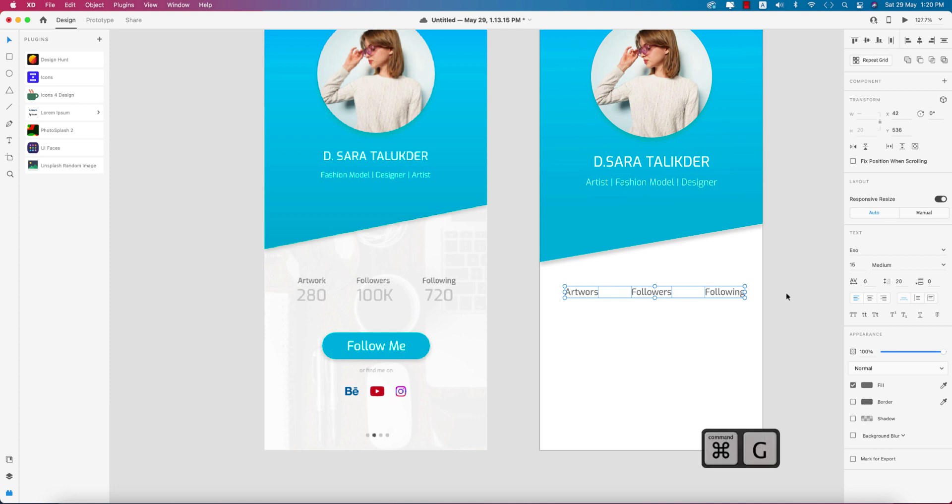
left_click(921, 41)
right_click(740, 293)
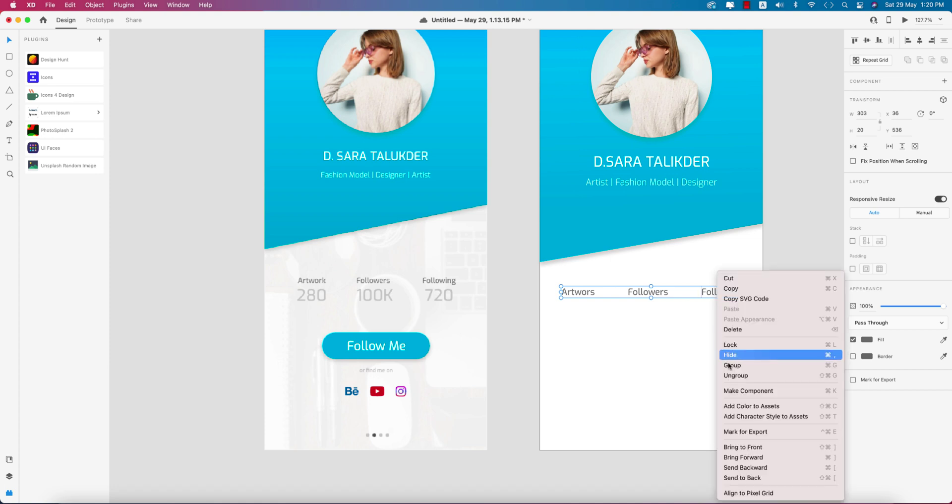
left_click(651, 360)
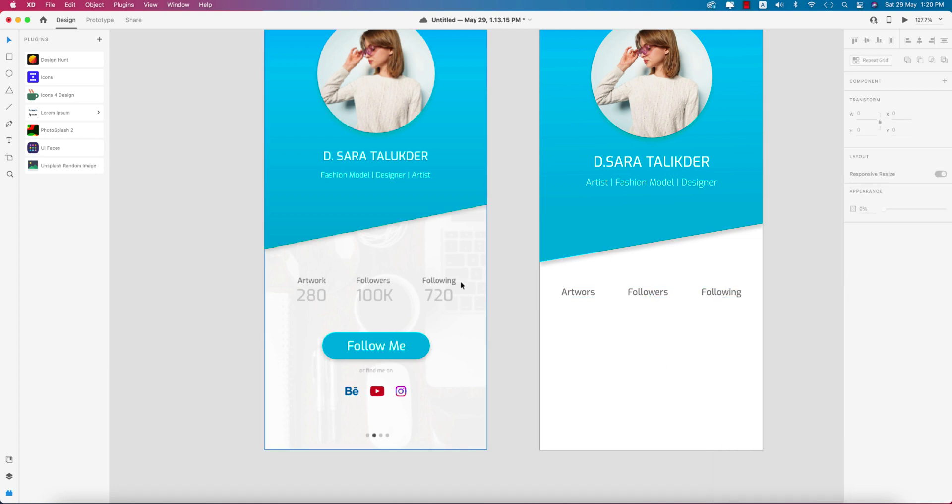
- Copy the name title below Artwors, colour it light grey, and make it '370' at size 36
left_click(630, 160)
left_click_drag(598, 303, 600, 318)
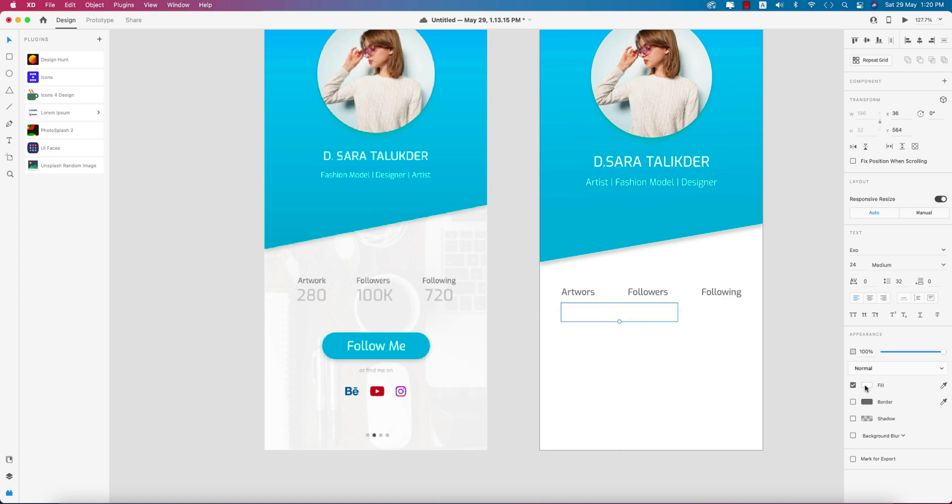
left_click(866, 388)
left_click_drag(763, 344, 746, 347)
left_click(640, 314)
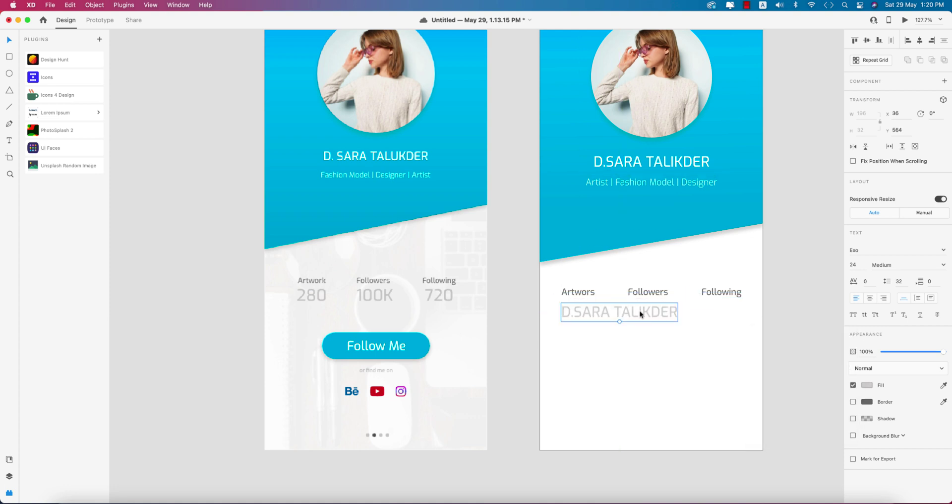
double_click(640, 312)
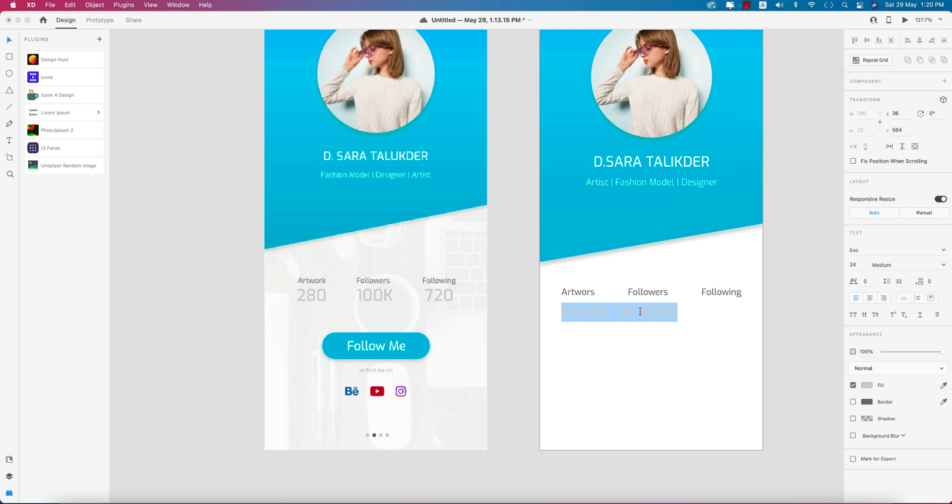
type("3")
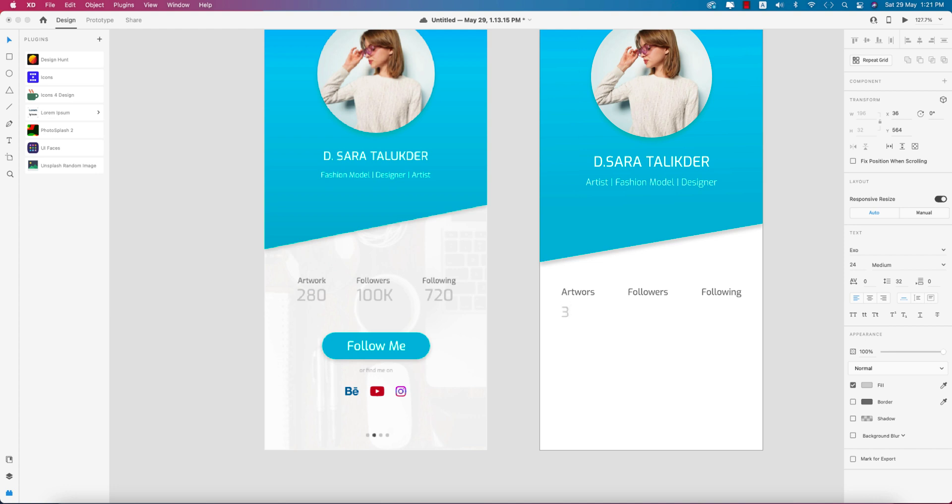
type("70")
key("shift+Left")
key("shift+Left")
key("shift+Left")
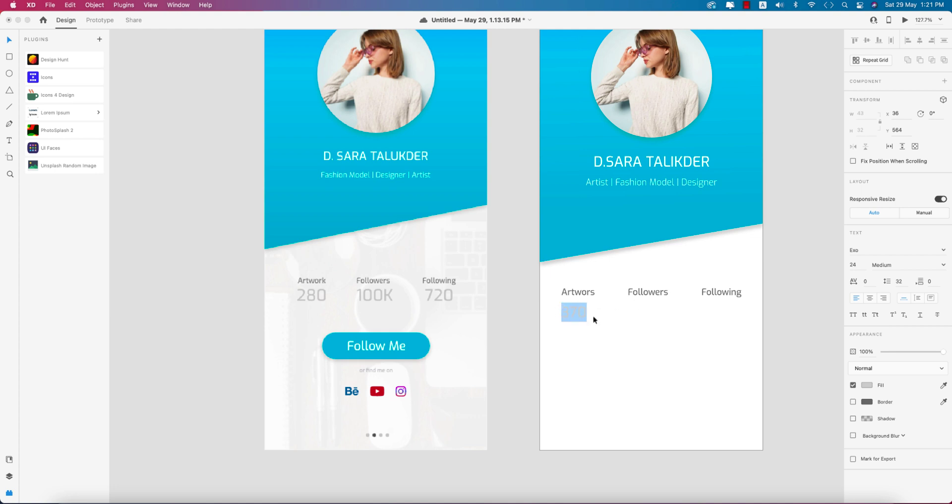
left_click(854, 266)
type("36")
key("Return")
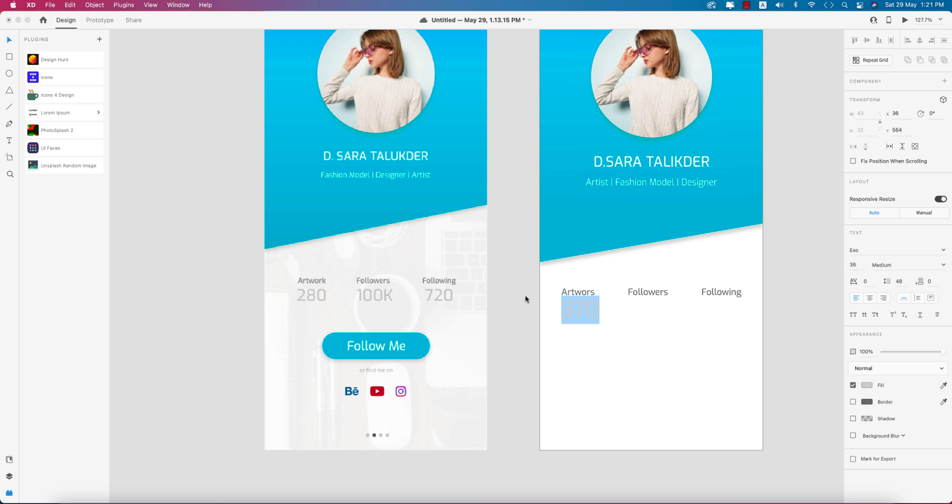
left_click(593, 314)
- Duplicate 370 under Followers and Following as '120K' and '780', aligned evenly
left_click_drag(580, 323, 654, 312)
double_click(653, 311)
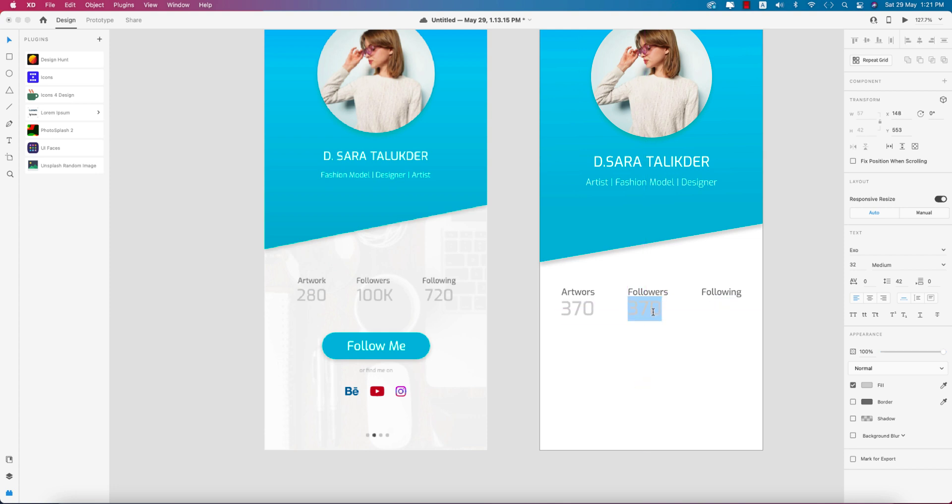
type("120K")
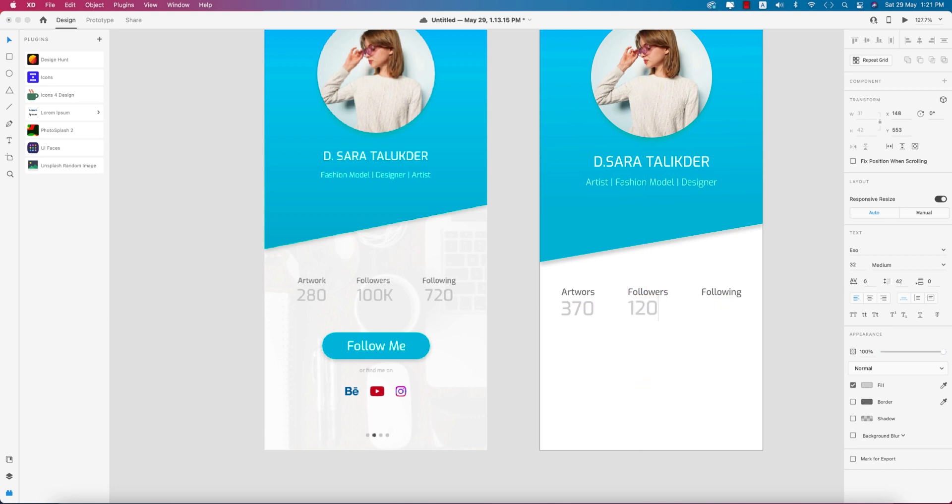
left_click(226, 245)
left_click(648, 310)
left_click_drag(649, 310, 725, 313)
double_click(724, 312)
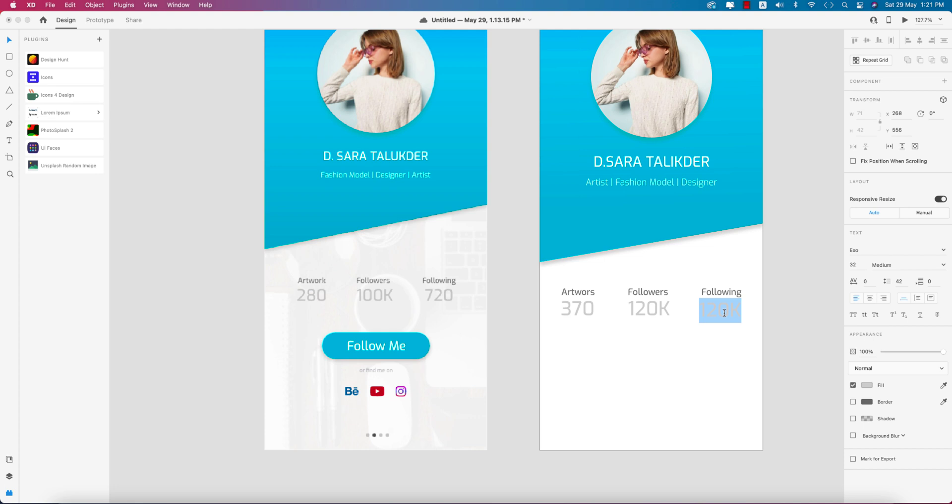
type("780")
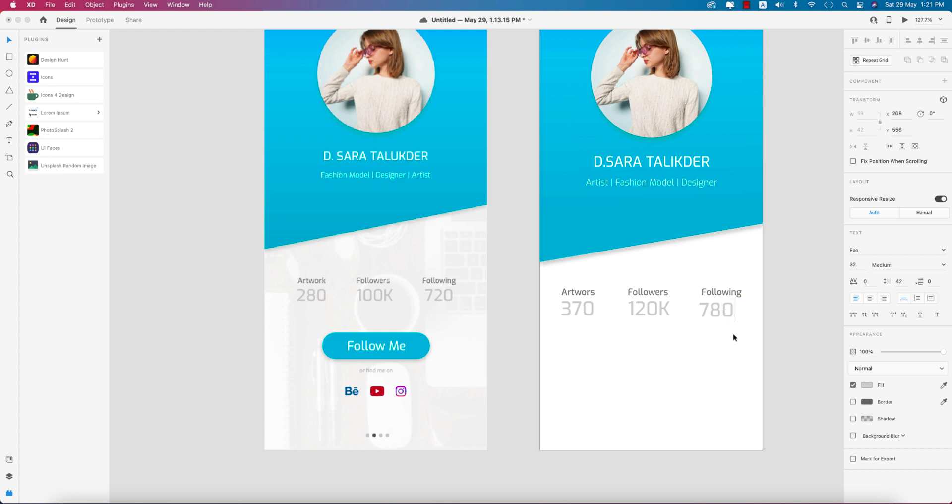
key("Escape")
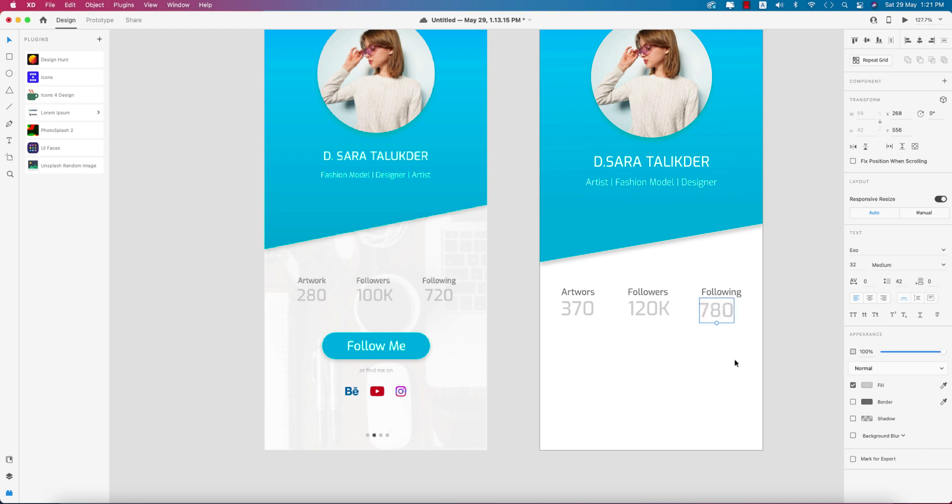
left_click_drag(721, 309, 726, 310)
left_click(694, 348)
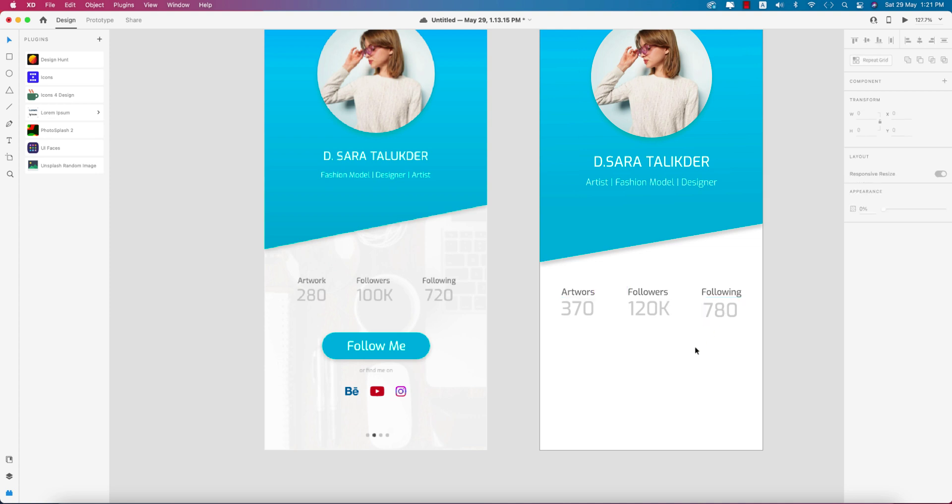
- Draw a centred pill below the stats row with corner radius 21, no border and a drop shadow
left_click_drag(558, 279, 603, 343)
left_click(706, 366)
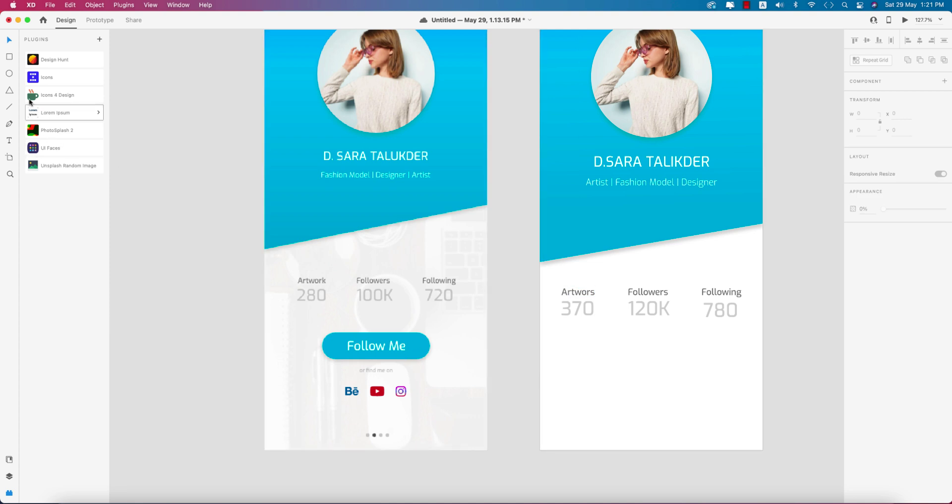
left_click(8, 59)
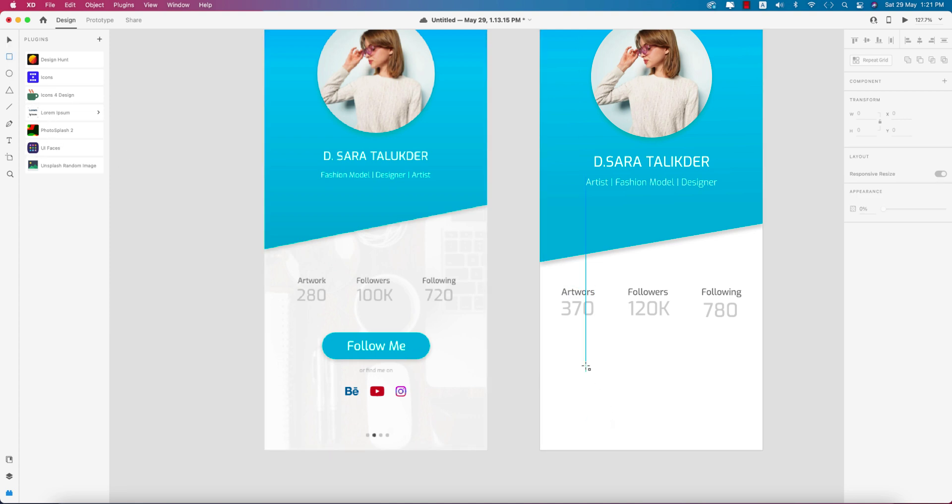
left_click_drag(585, 356, 702, 380)
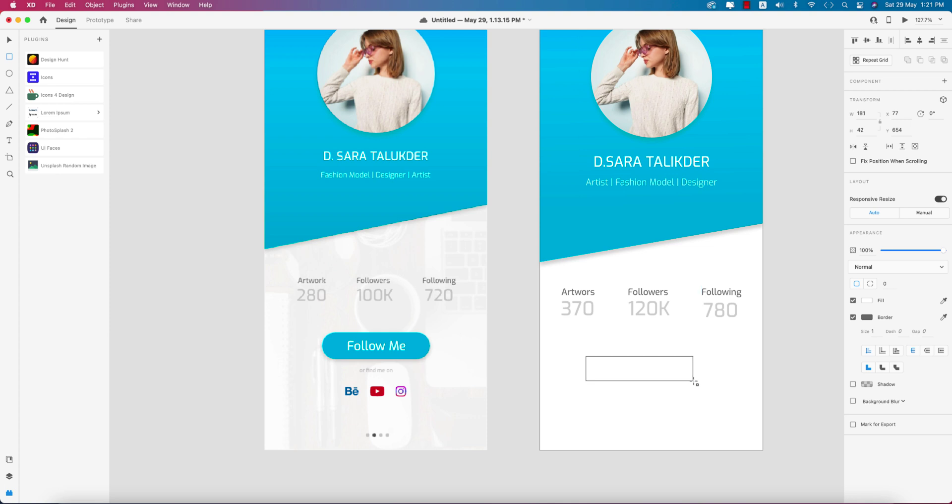
left_click_drag(594, 365, 644, 397)
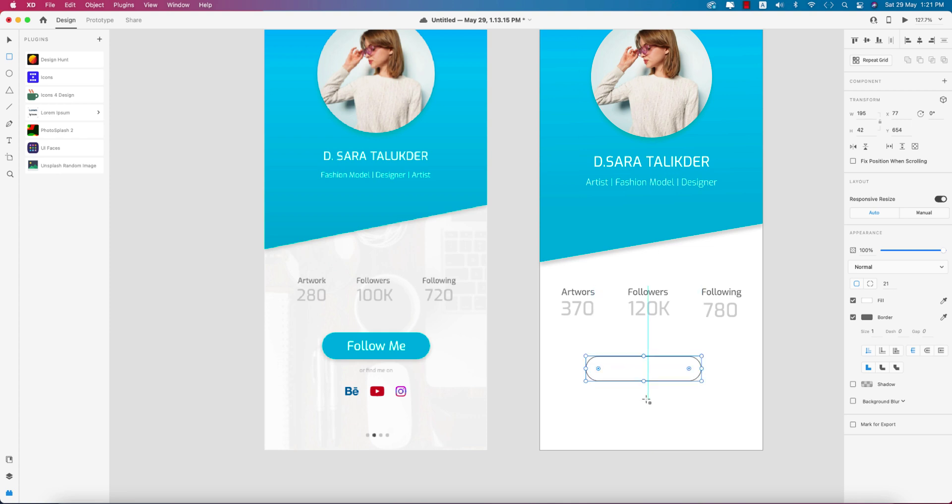
left_click(852, 317)
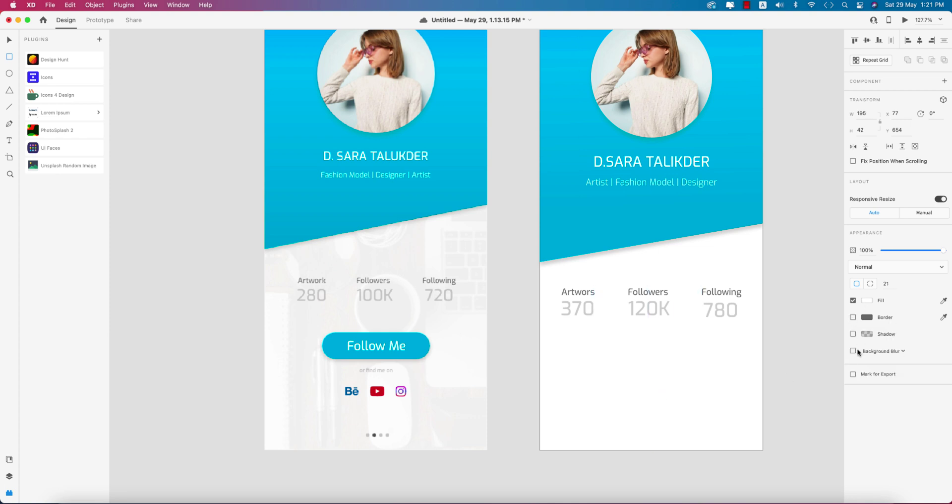
left_click(852, 334)
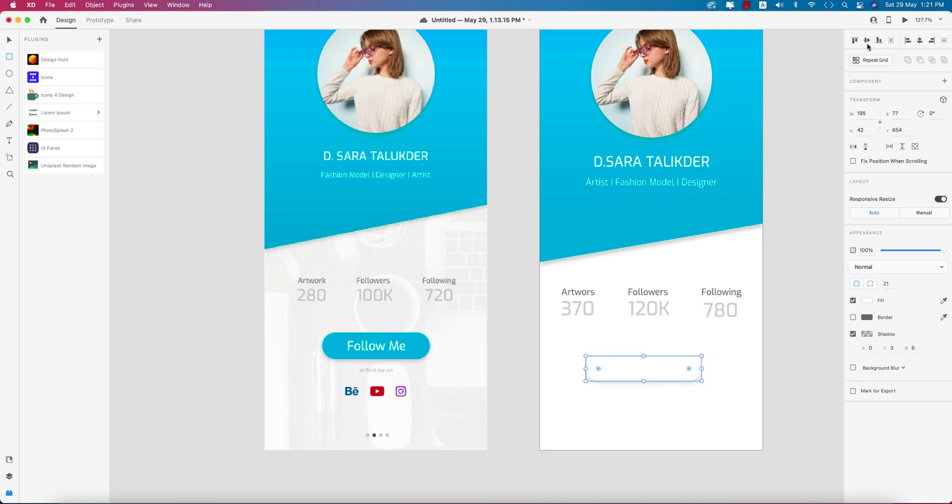
left_click(919, 41)
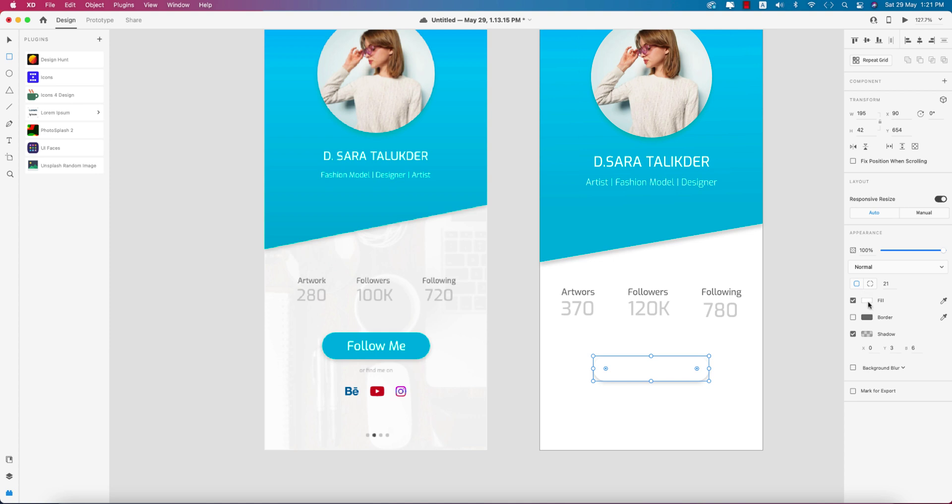
- Give the pill a linear gradient fill using the header's blue and cyan as stops
left_click(868, 300)
left_click(781, 246)
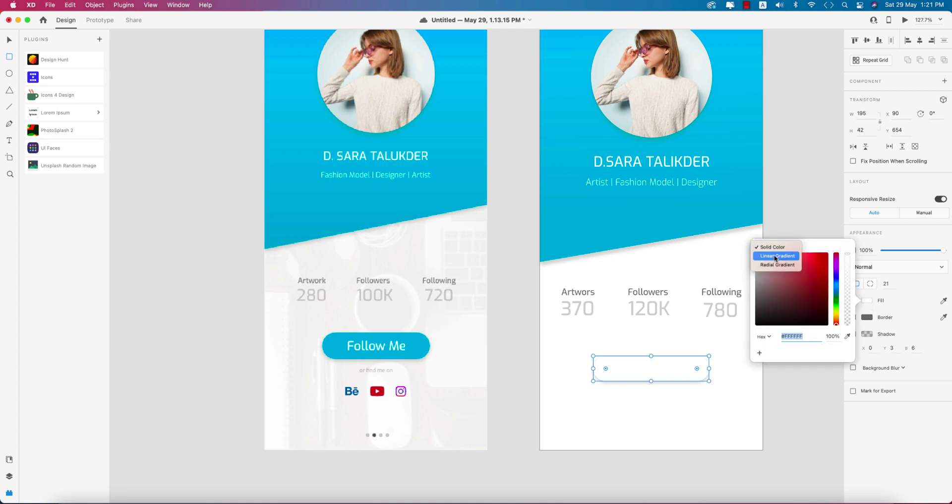
left_click(775, 256)
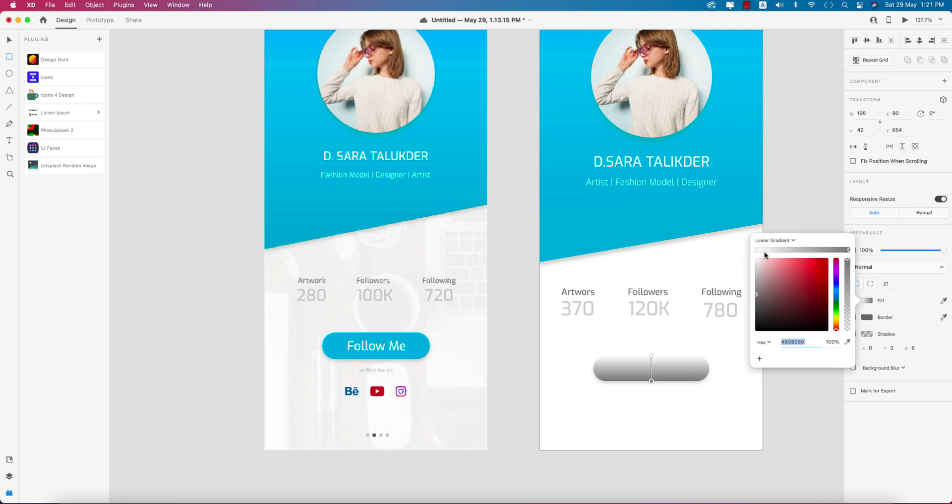
left_click(848, 342)
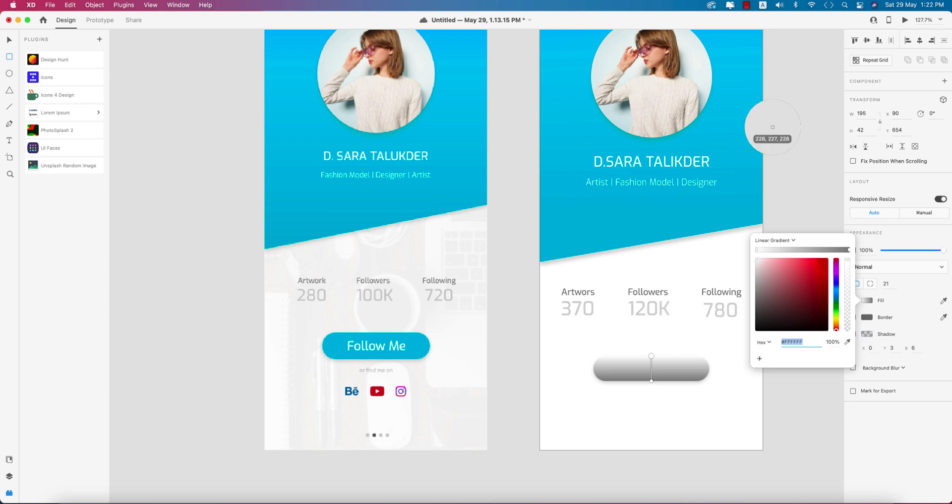
left_click(748, 30)
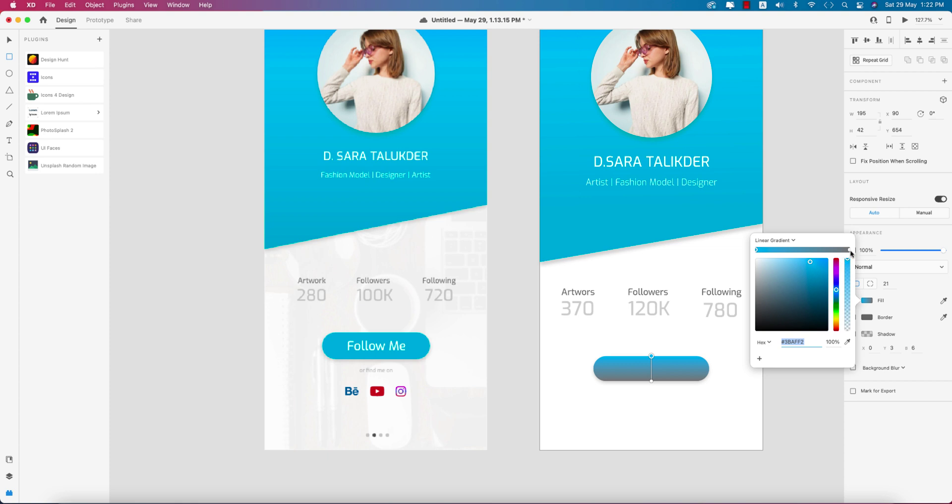
left_click(848, 250)
left_click(847, 342)
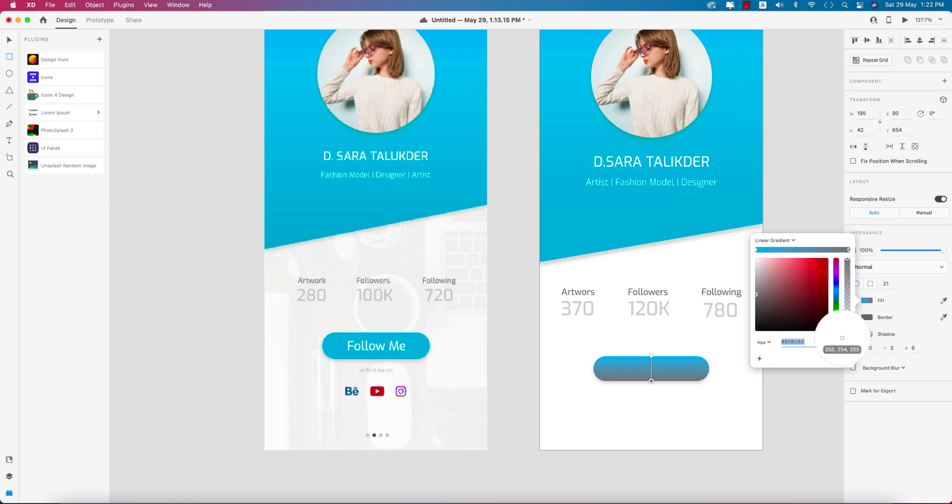
left_click(574, 231)
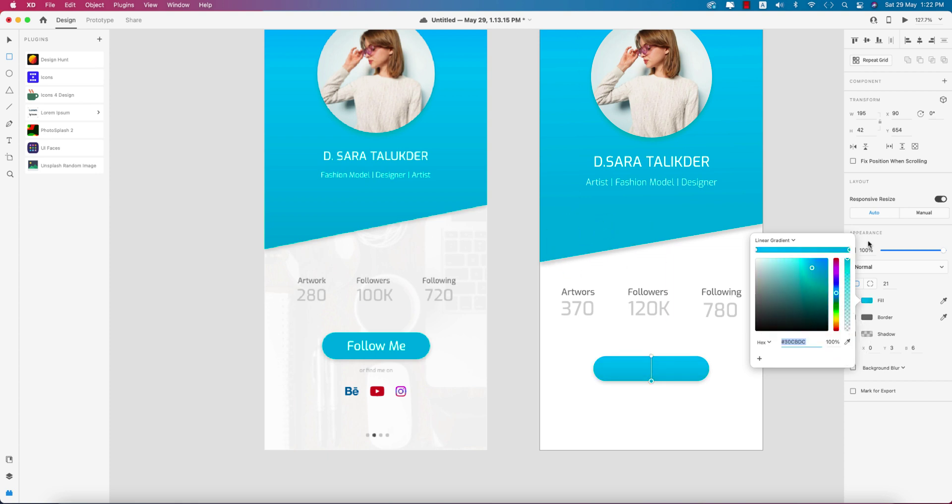
left_click(803, 193)
left_click(9, 40)
left_click(643, 421)
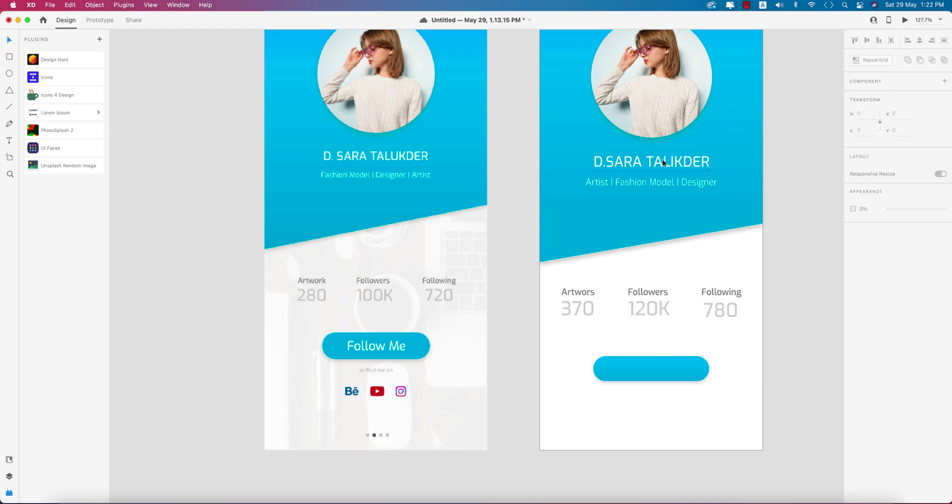
- Bring a text box in front of the pill, type 'Follow Me' and centre it on the pill
mouse_move(678, 370)
left_mouse_down()
mouse_move(676, 393)
mouse_move(677, 371)
left_mouse_up()
key("super+shift+bracketright")
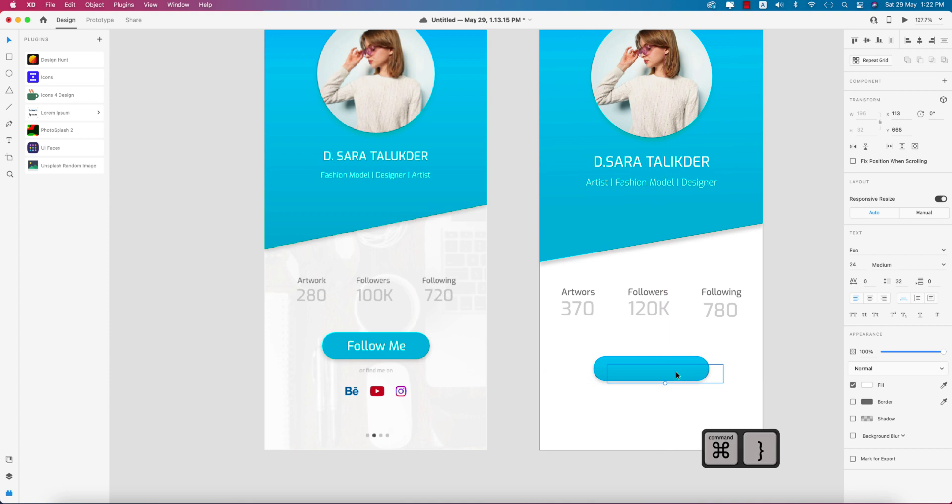
double_click(676, 371)
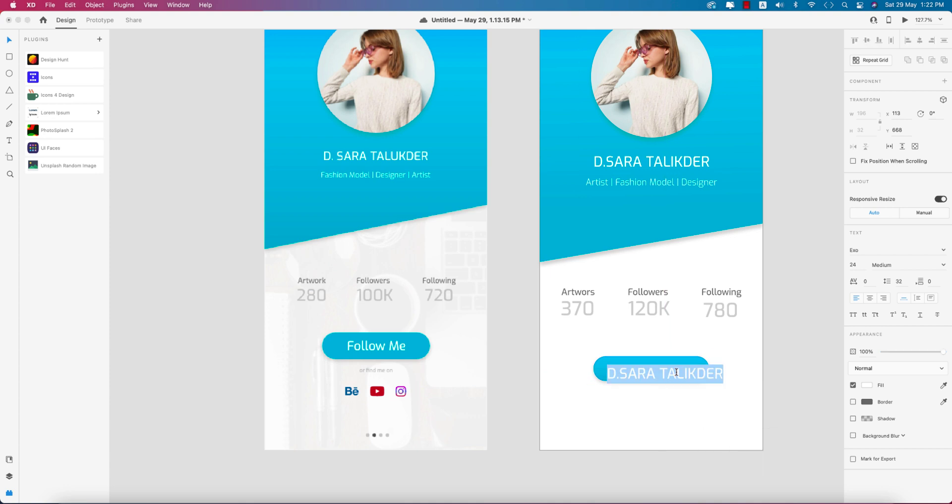
type("Follo")
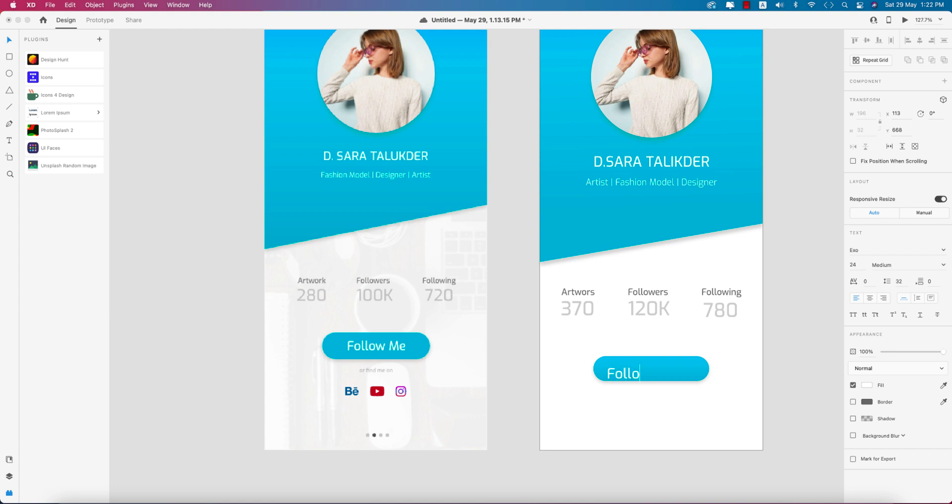
type("wm")
key("BackSpace")
type("Me")
left_click(699, 371)
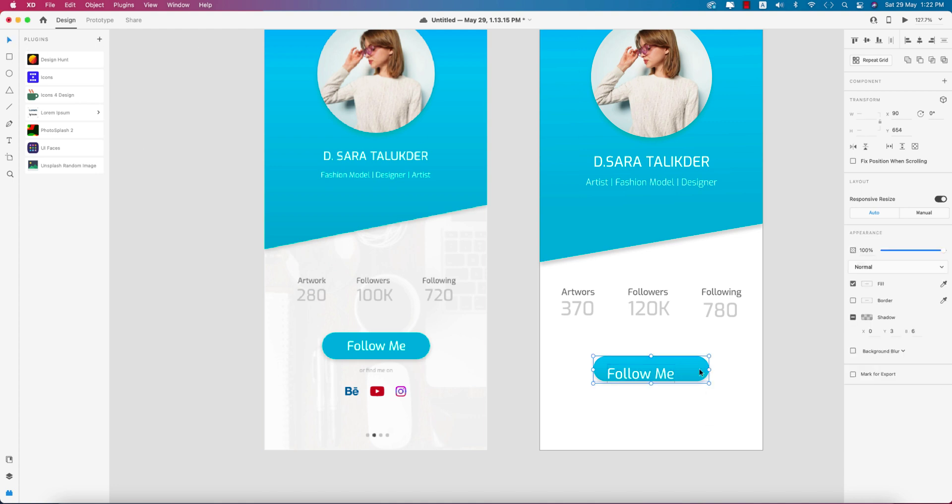
left_click(867, 41)
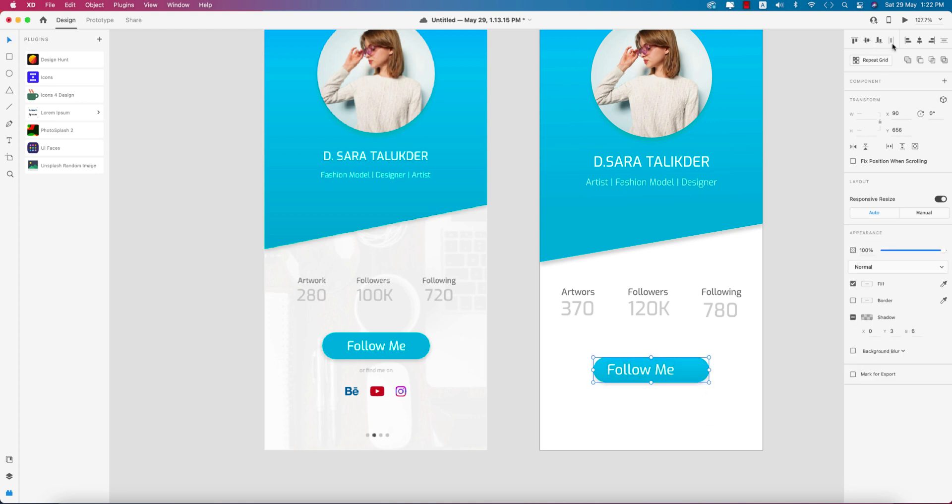
left_click(919, 41)
left_click(726, 392)
left_click_drag(725, 355, 587, 419)
left_click(663, 415)
- Set the Follow Me label to font size 15 and re-centre it on the pill
left_click(679, 376)
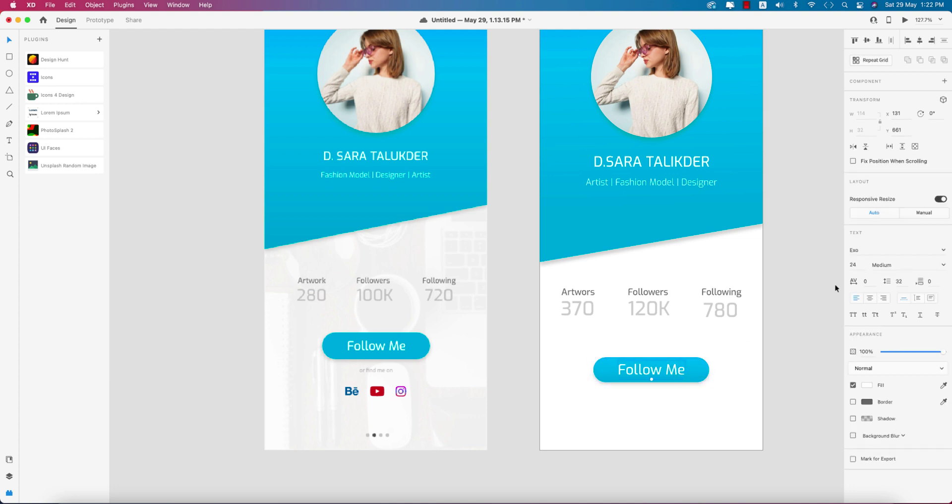
type("12")
key("Return")
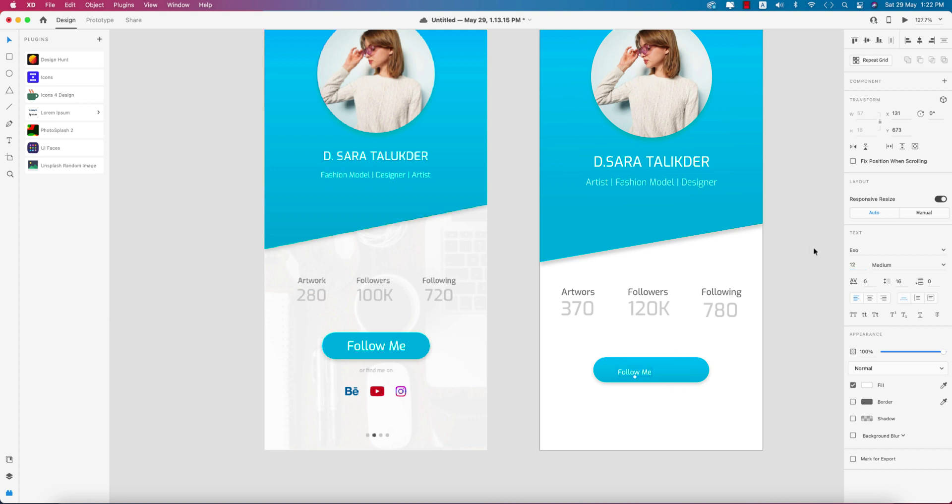
left_click(858, 265)
type("15")
key("Return")
left_click(692, 373, "shift")
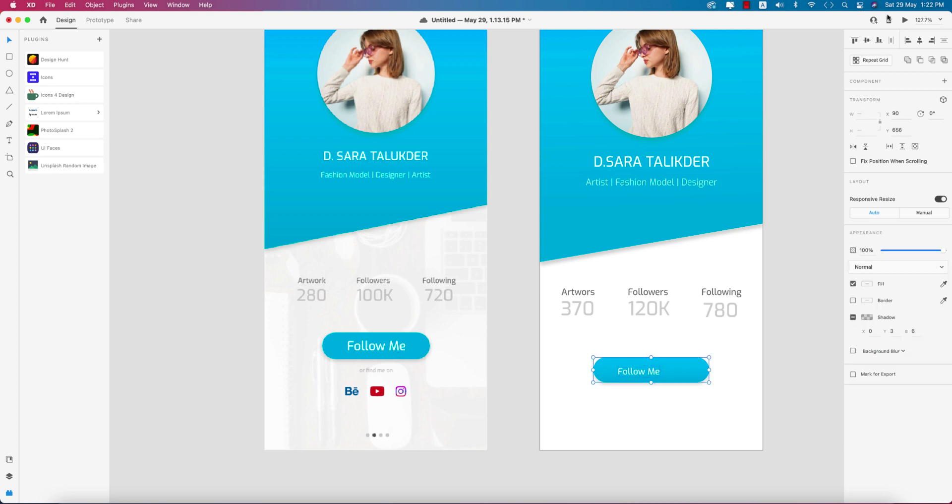
left_click(919, 42)
- Narrow the Follow Me button from its left side and re-centre it below the stats
left_click(702, 448)
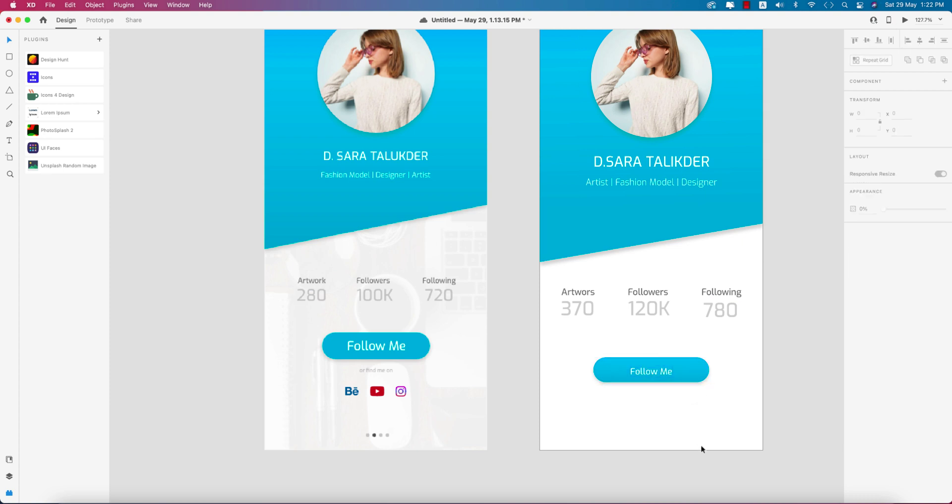
left_click(686, 376)
left_click_drag(576, 344, 609, 416)
mouse_move(594, 368)
left_mouse_down()
mouse_move(623, 370)
mouse_move(610, 369)
left_mouse_up()
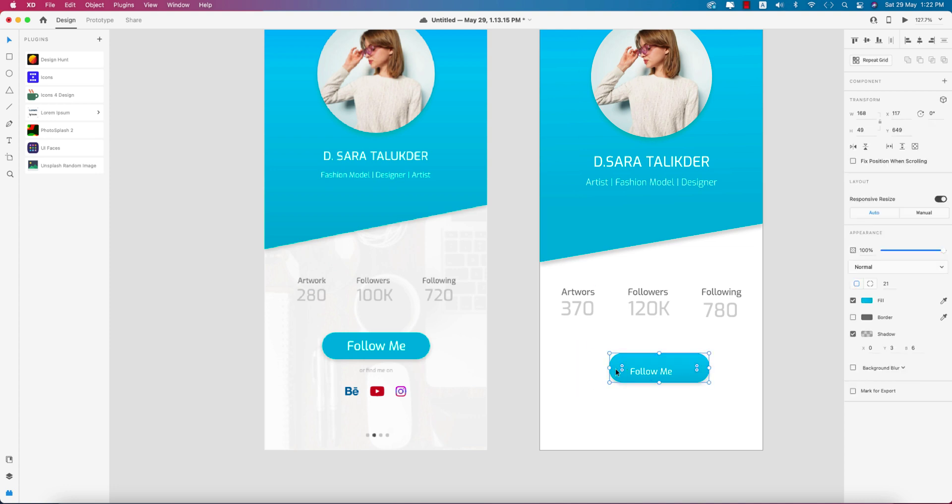
left_click_drag(692, 374, 684, 376)
left_click(868, 42)
key("super+a")
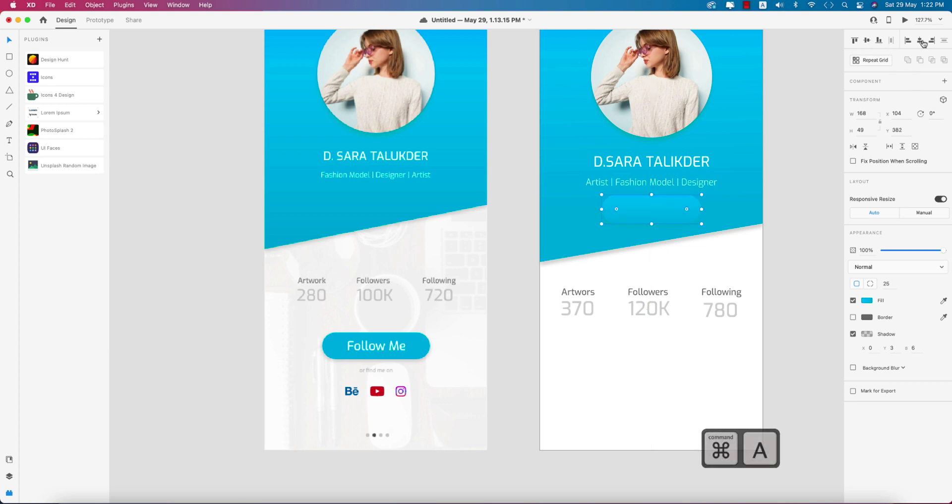
left_click(922, 41)
key("super+z")
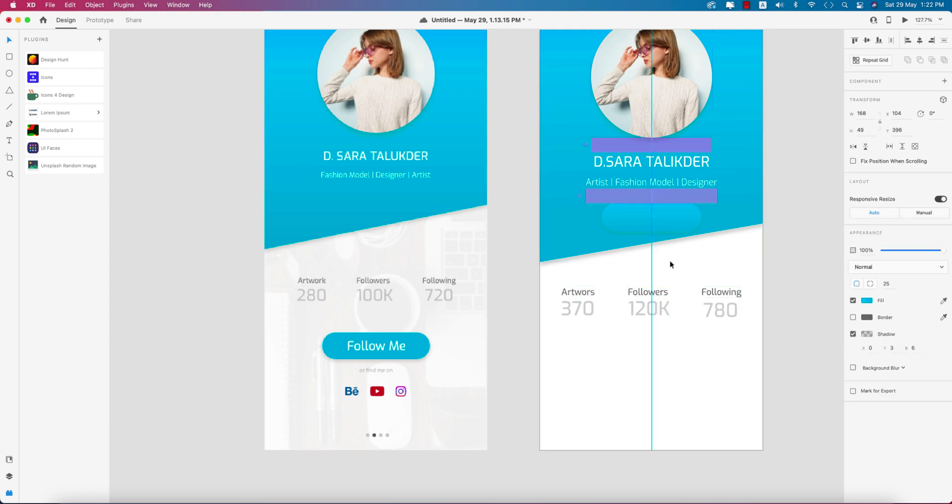
left_click_drag(670, 264, 671, 387)
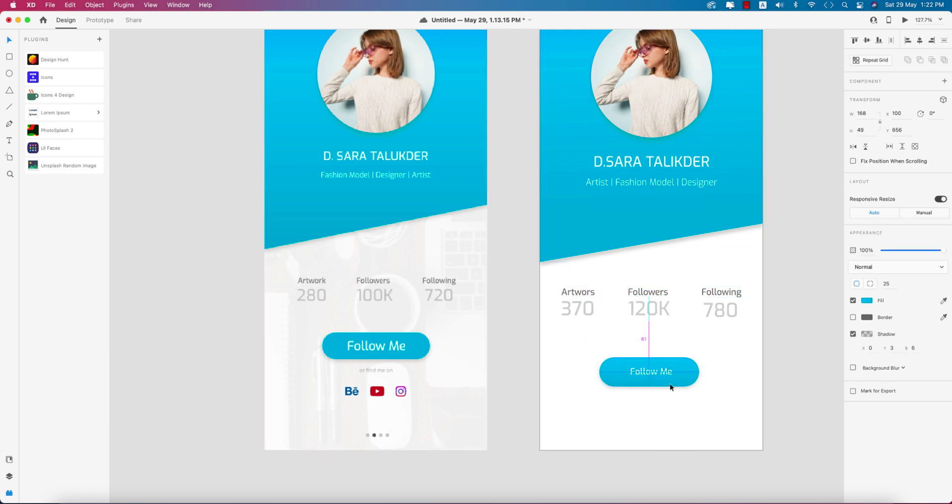
left_click(793, 286)
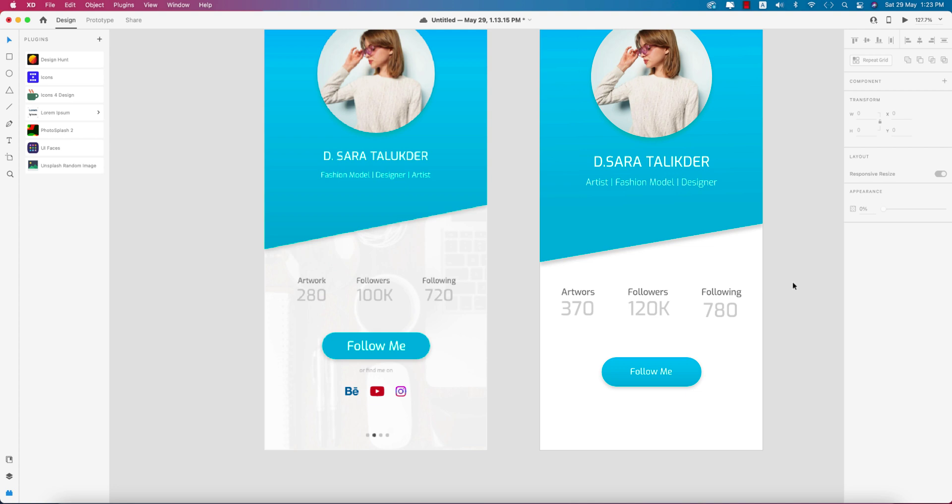
left_click(649, 377)
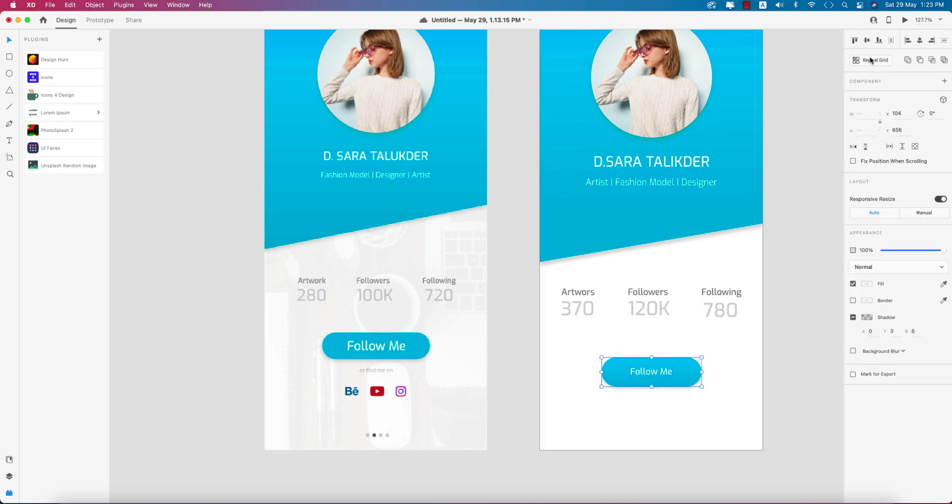
left_click(919, 40)
left_click(777, 340)
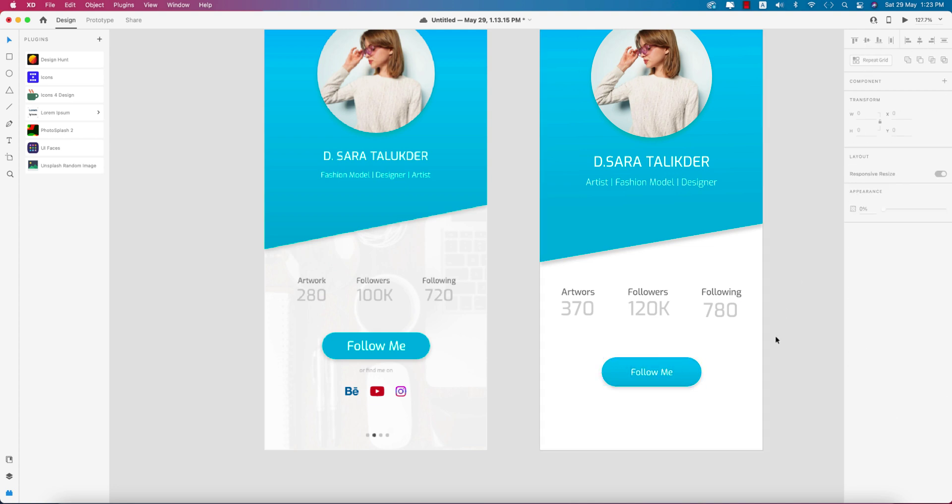
- Make the label uppercase 'FOLLOW ME' and centre it within the button
left_click(662, 373)
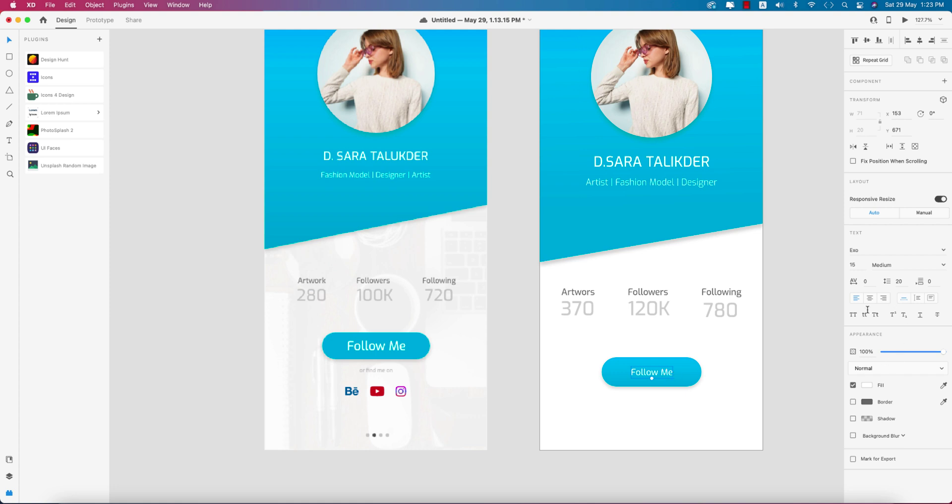
left_click(853, 315)
left_click(701, 378)
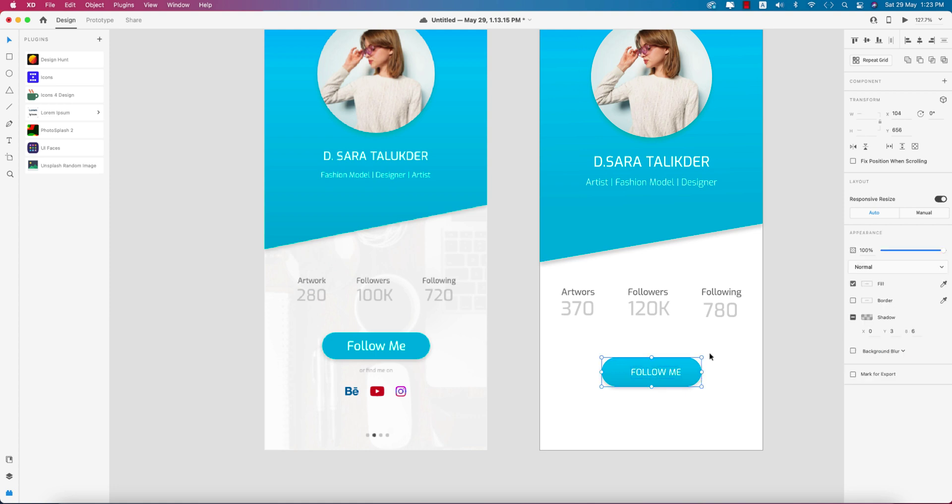
left_click(920, 40)
left_click(785, 353)
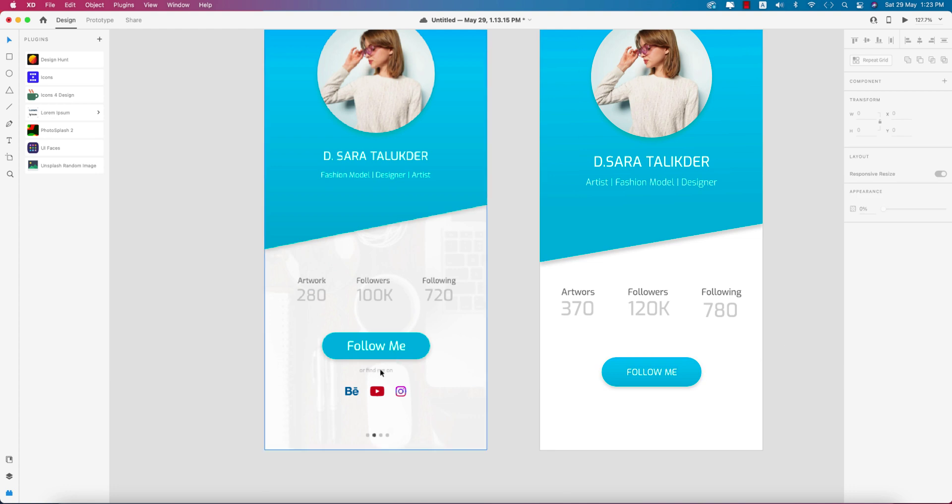
- Add a text line below the button and reword it to 'or find me on' in lowercase
left_click(9, 141)
left_click(617, 402)
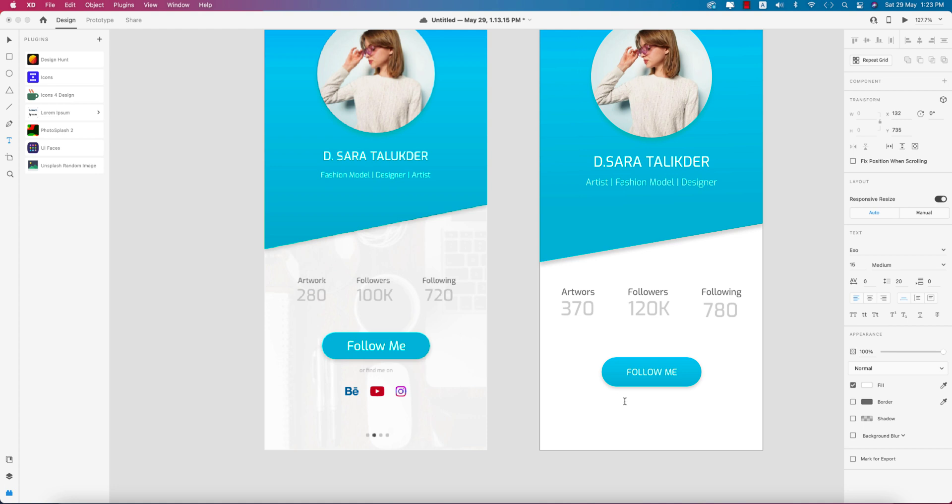
left_click(867, 385)
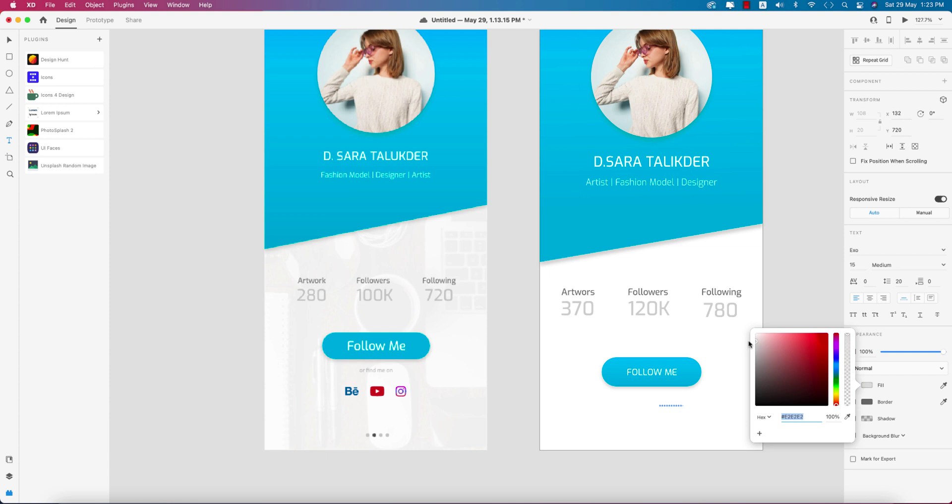
double_click(675, 403)
key("super+a")
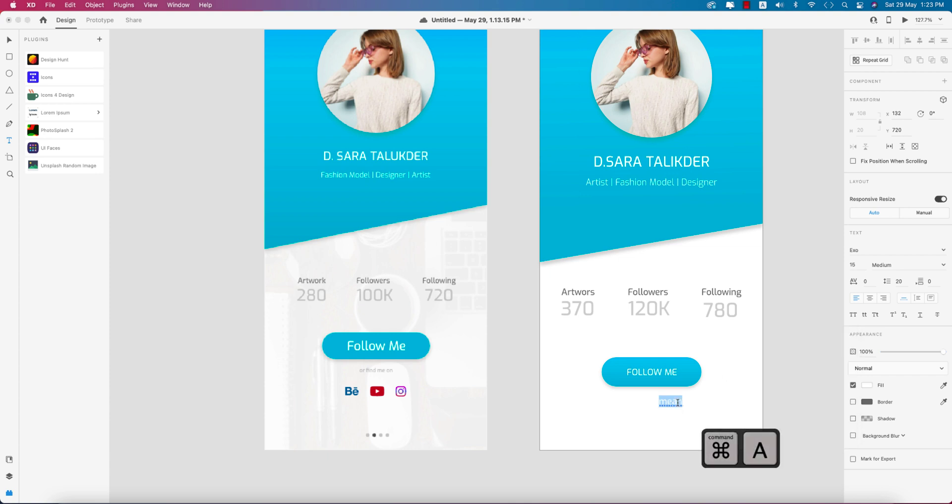
left_click(865, 387)
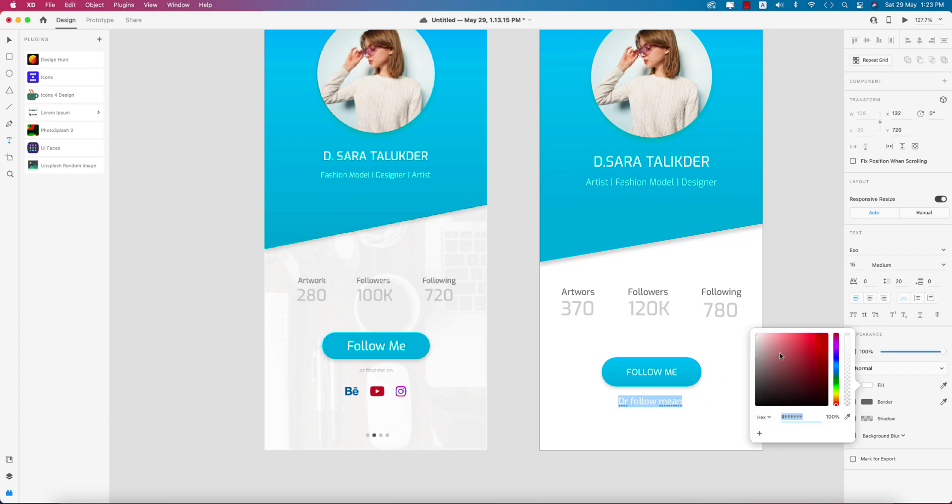
key("Escape")
key("Escape")
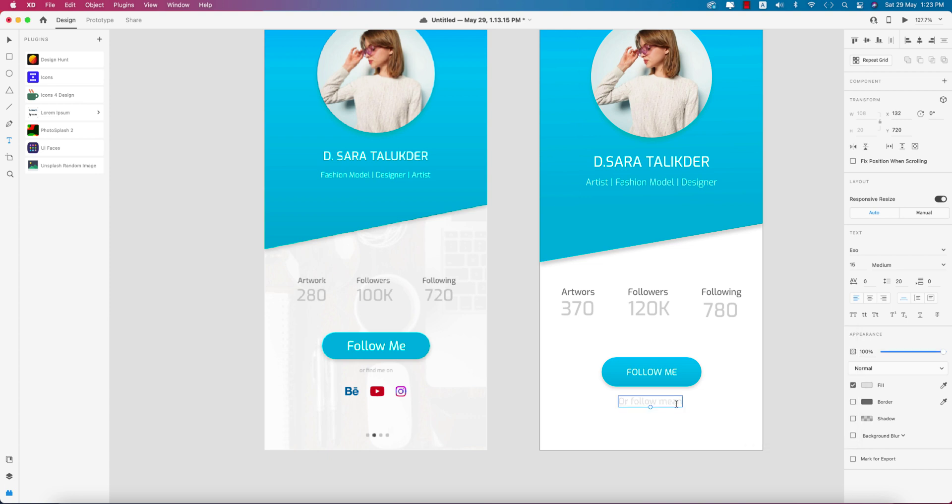
left_click(653, 401)
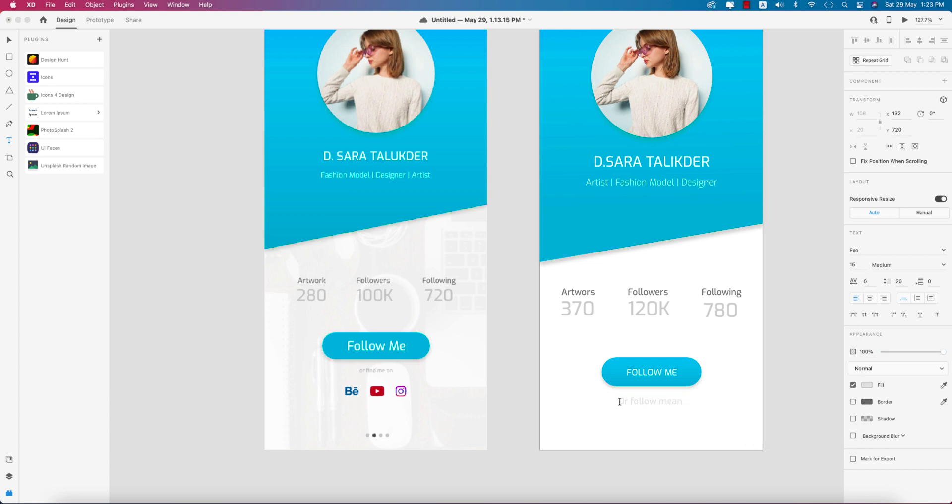
left_click_drag(620, 402, 705, 401)
key("BackSpace")
type("Or")
left_click(625, 402)
key("BackSpace")
type("o")
key("Escape")
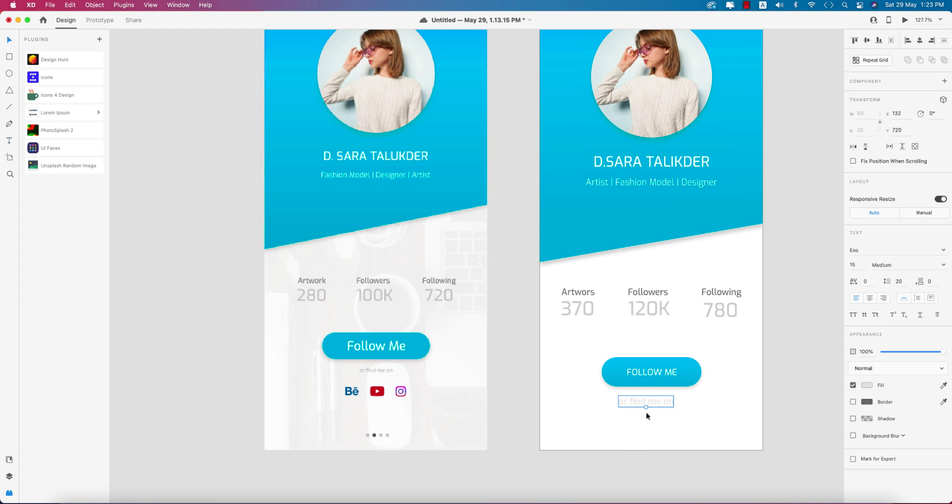
- Position the 'or find me on' line under FOLLOW ME and give it a lighter grey fill
mouse_move(645, 406)
left_mouse_down()
mouse_move(642, 461)
mouse_move(662, 402)
left_mouse_up()
left_click(866, 386)
left_click(754, 342)
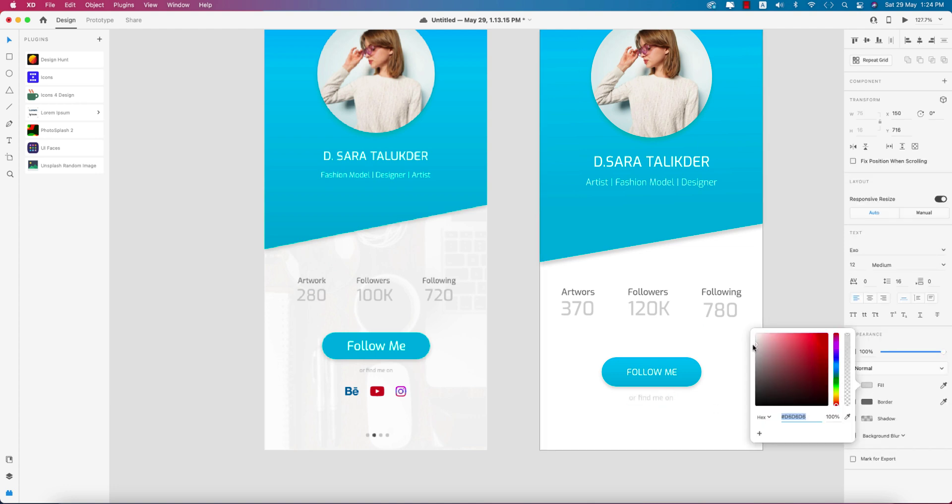
left_click(798, 293)
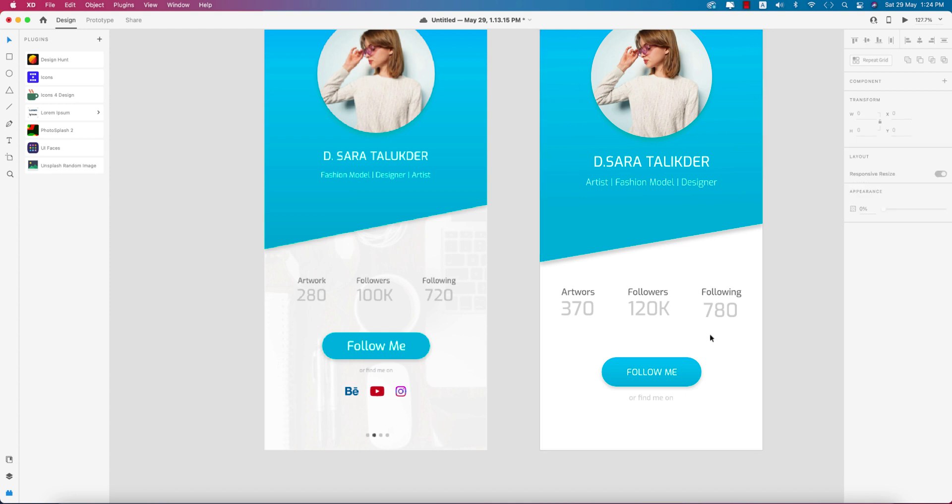
left_click(404, 434)
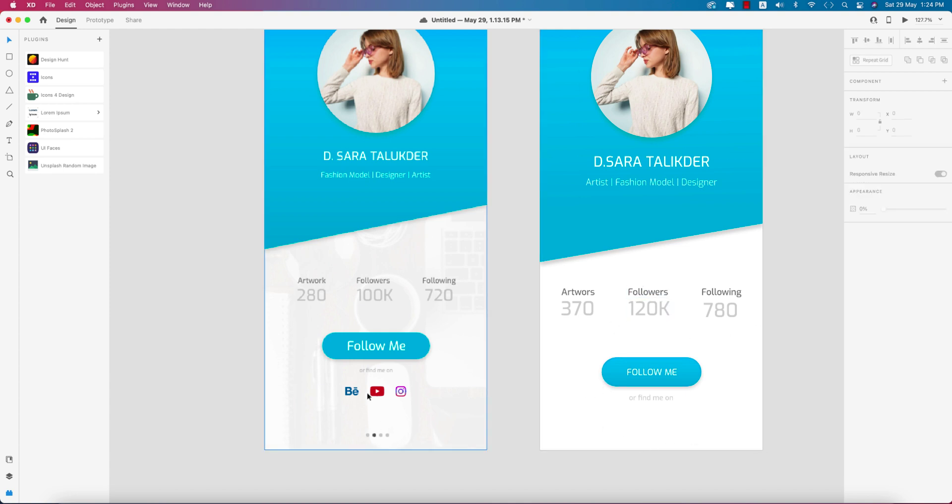
- Move the FOLLOW ME button and 'or find me on' caption up about 28 px
left_click(504, 402)
left_click_drag(597, 344, 710, 423)
left_click_drag(681, 377, 679, 362)
left_click_drag(540, 298, 765, 325)
key("super+z")
left_click_drag(556, 276, 729, 304)
- Zoom in on the lower part of the right profile artboard
left_click(678, 240)
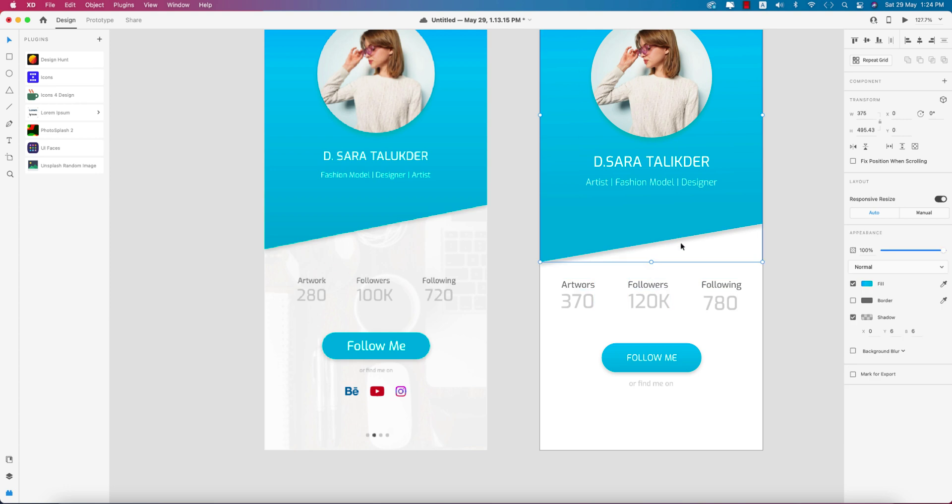
scroll(729, 446, "up", 5)
scroll(746, 333, "down", 5)
left_click(778, 373)
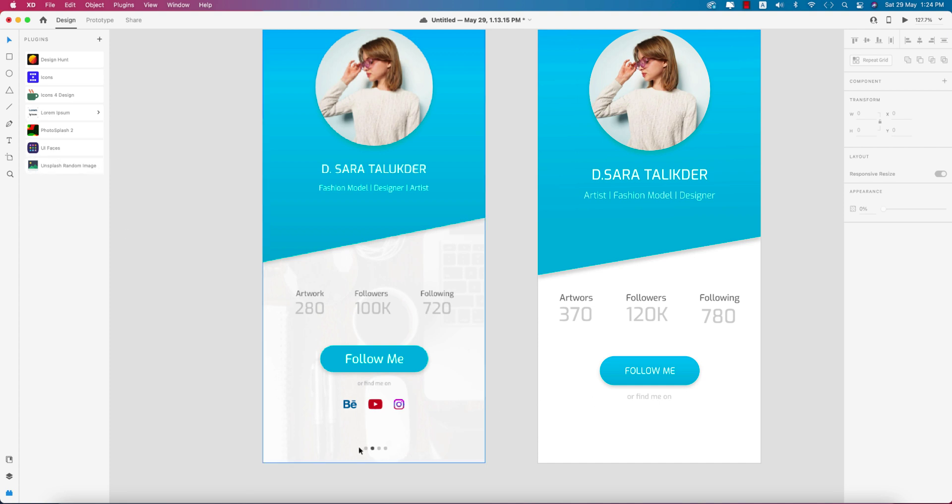
scroll(665, 400, "down", 3)
scroll(655, 360, "up", 5)
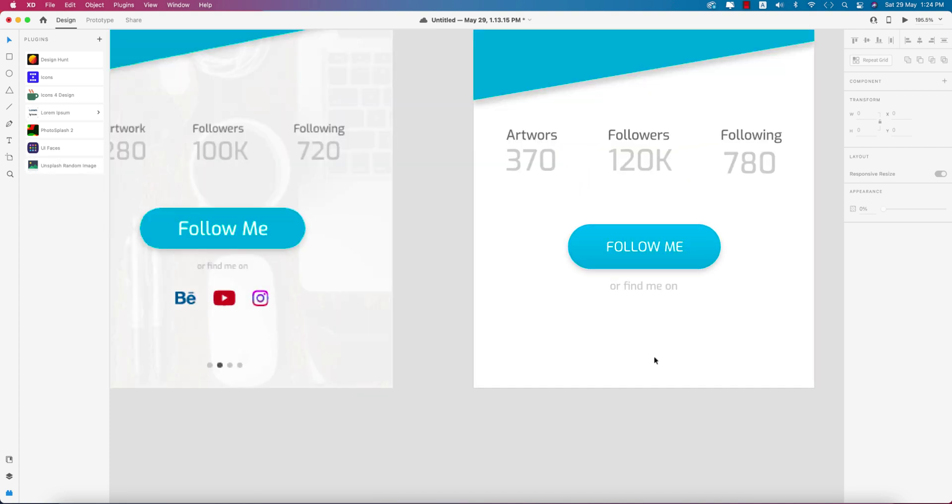
scroll(654, 360, "up", 2)
- Draw an 8 px dot near the screen bottom with no border and a grey fill
key("e")
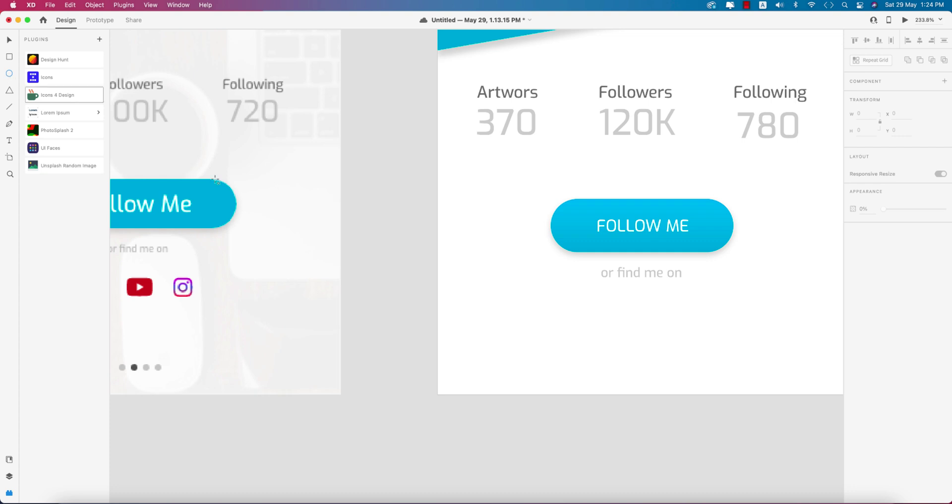
left_click_drag(614, 356, 623, 365)
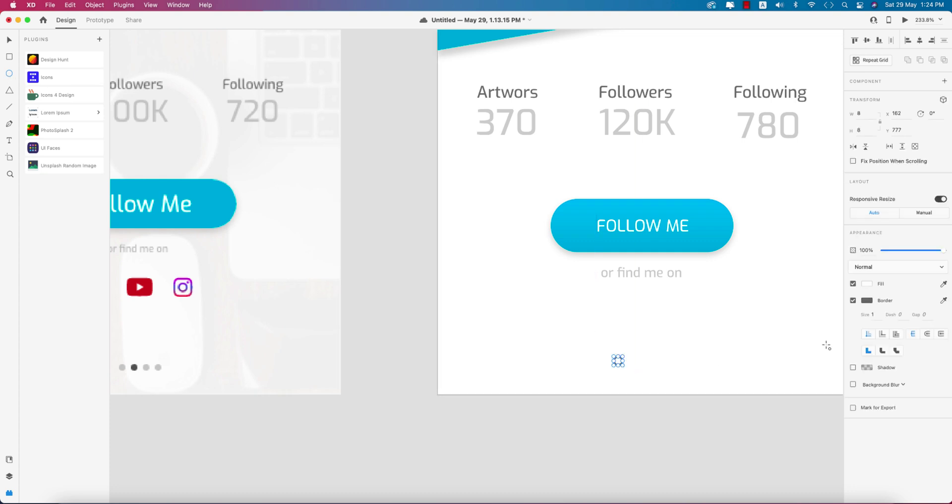
left_click(854, 300)
left_click(868, 284)
left_click_drag(784, 282, 747, 259)
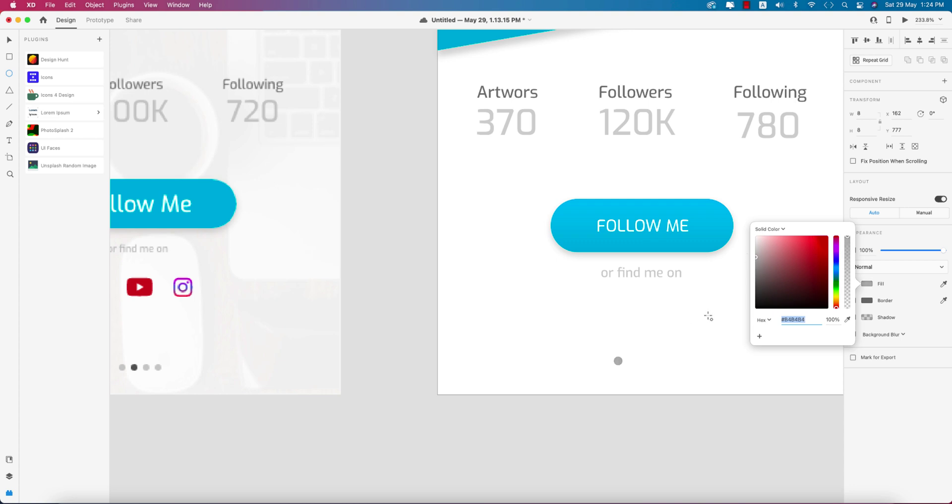
left_click(6, 42)
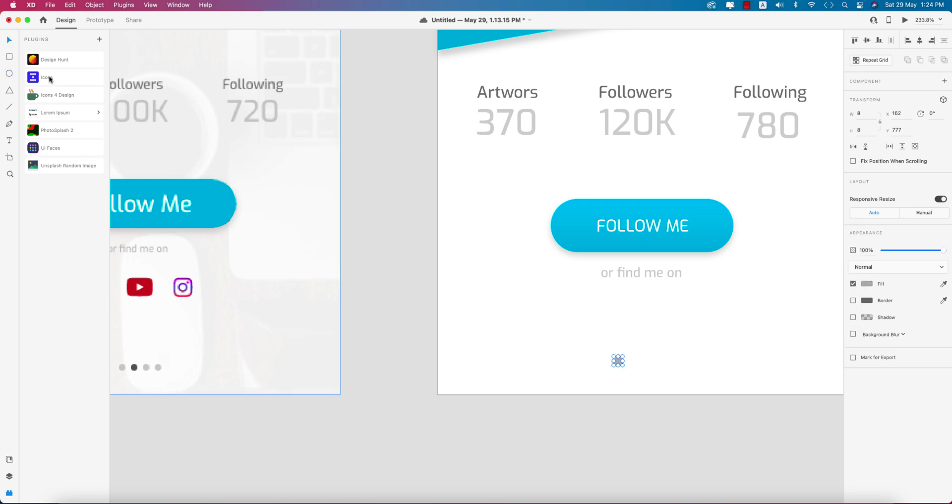
- Repeat the dot into a row of four with Repeat Grid
left_click(873, 62)
left_click_drag(623, 360, 718, 368)
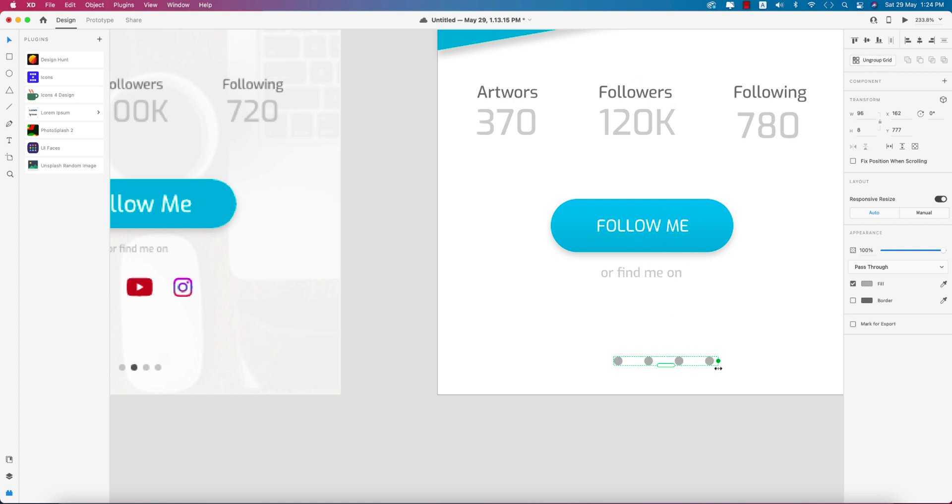
double_click(680, 364)
left_click(866, 274)
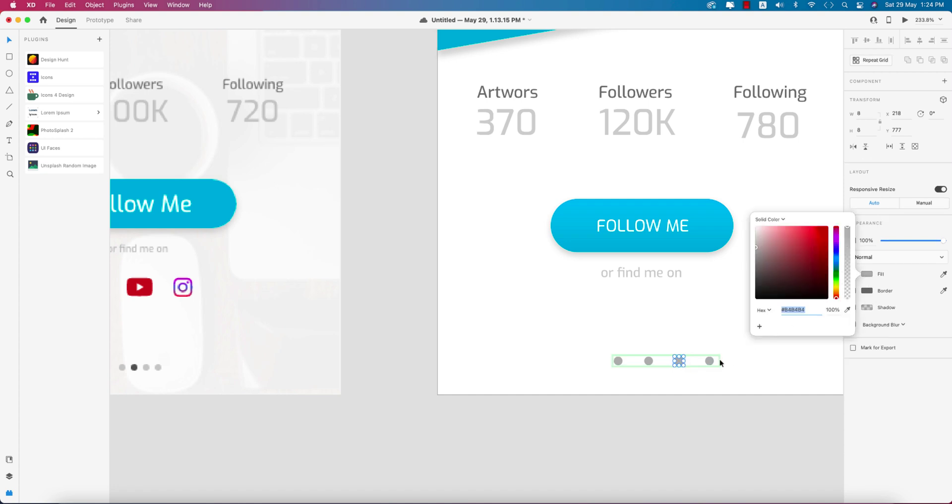
key("super+z")
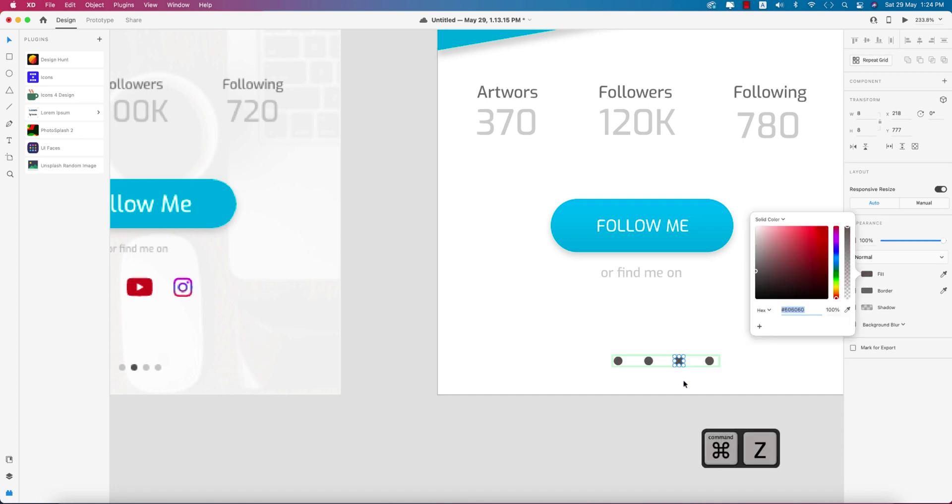
left_click(685, 384)
left_click(682, 365)
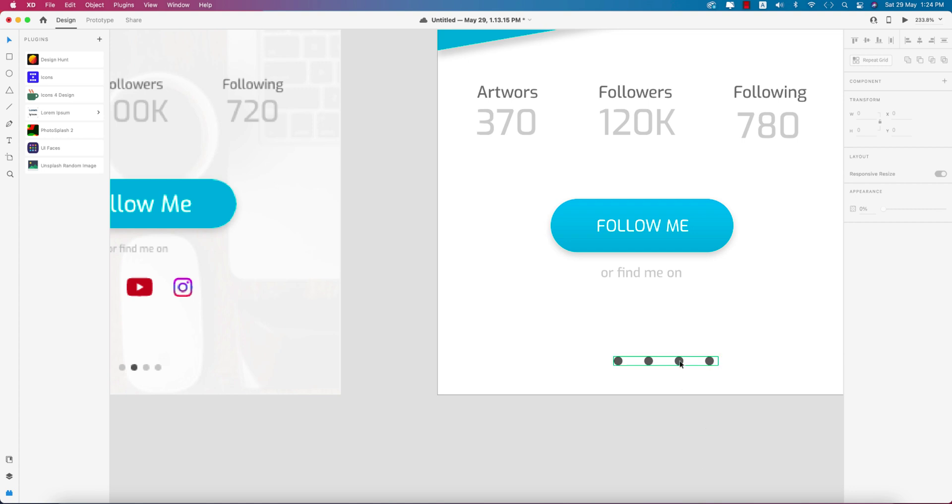
- Lighten the repeated dots to a pale grey
double_click(649, 362)
left_click(867, 275)
left_click_drag(790, 254, 750, 240)
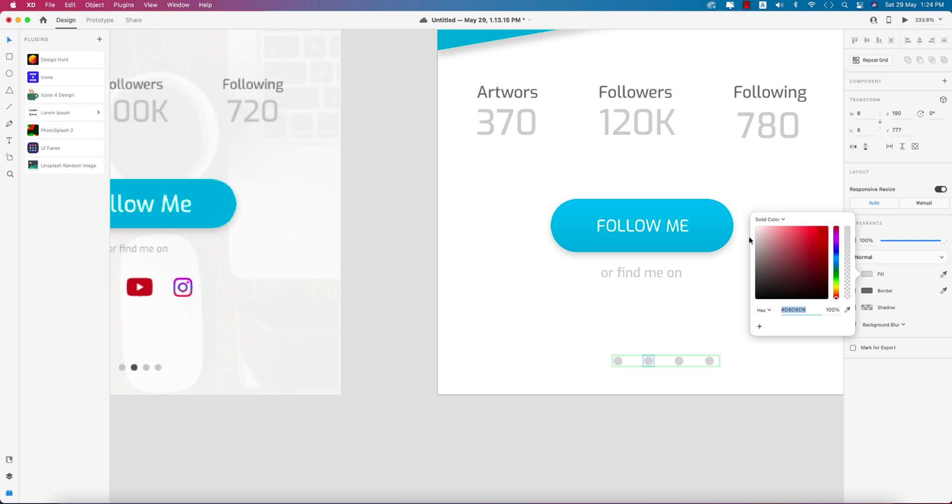
double_click(651, 363)
left_click(866, 247)
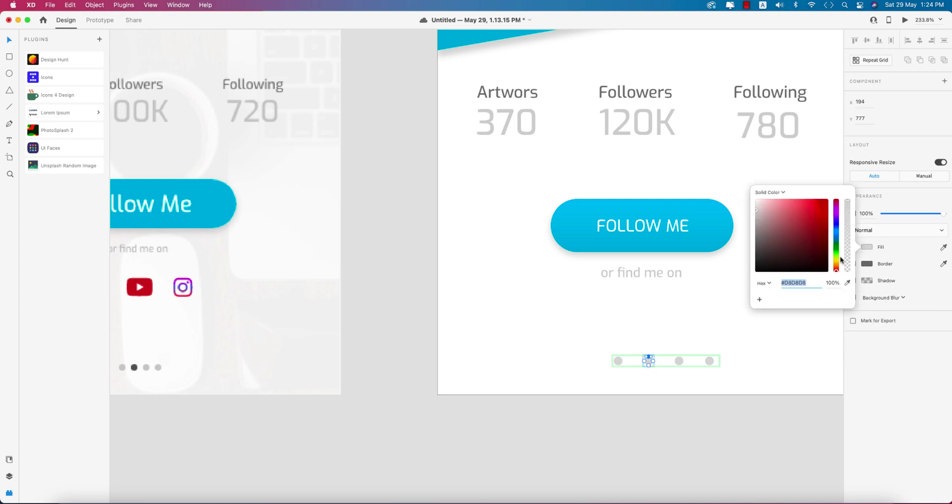
left_click(749, 365)
left_click(750, 367)
- Ungroup the grid and darken the second dot to mark the current page
left_click(708, 420)
left_click(679, 365)
right_click(677, 362)
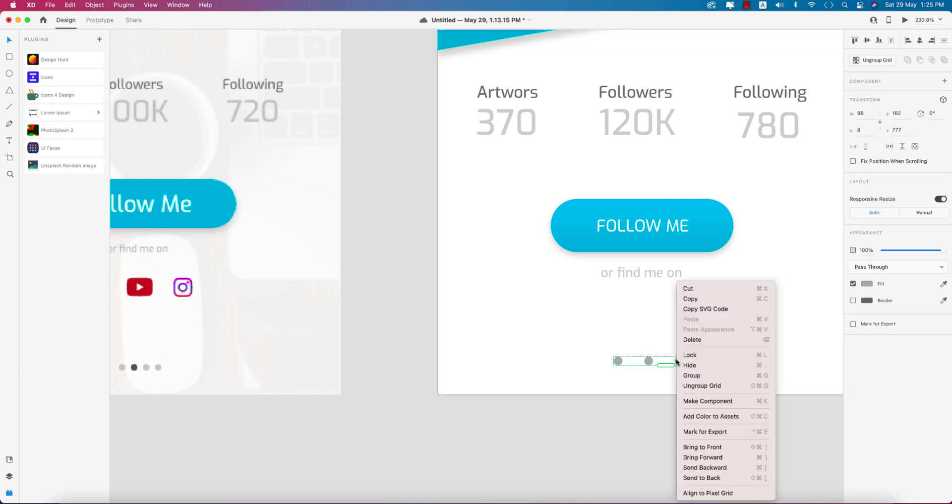
left_click(672, 429)
left_click(652, 364)
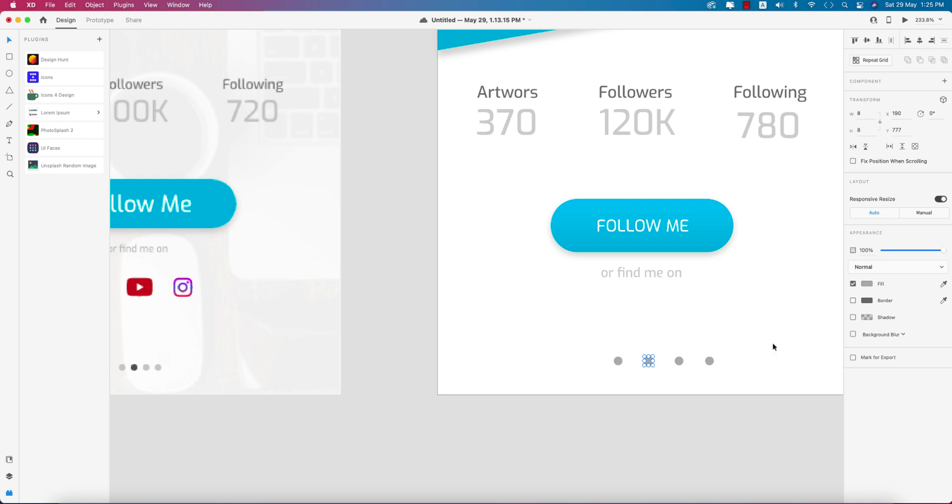
left_click(866, 286)
left_click_drag(768, 251, 748, 293)
left_click(712, 423)
- Group the four page dots and centre them horizontally on the artboard
scroll(712, 423, "down", 8)
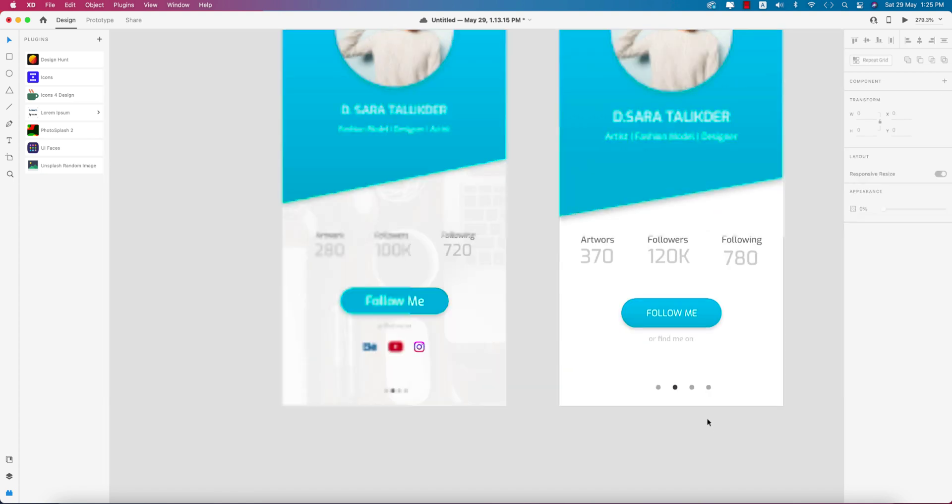
left_click_drag(645, 381, 719, 407)
key("cmd+g")
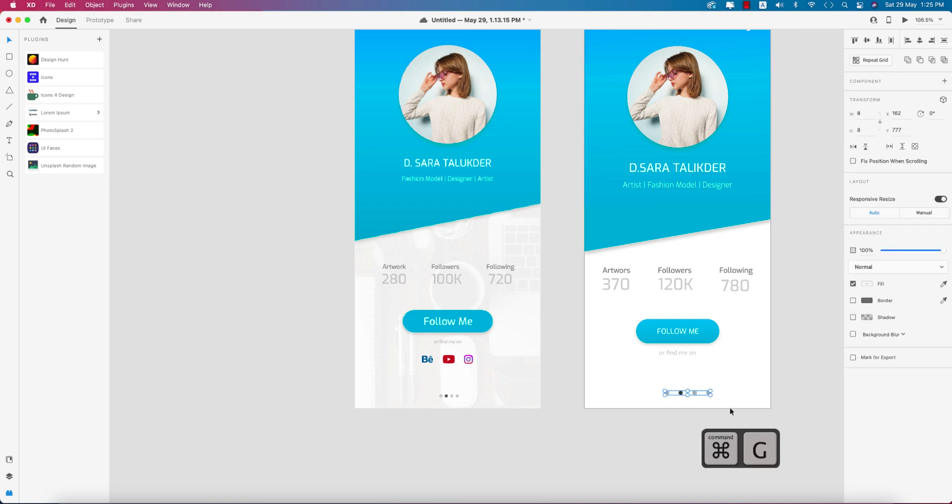
left_click(920, 41)
left_click(706, 430)
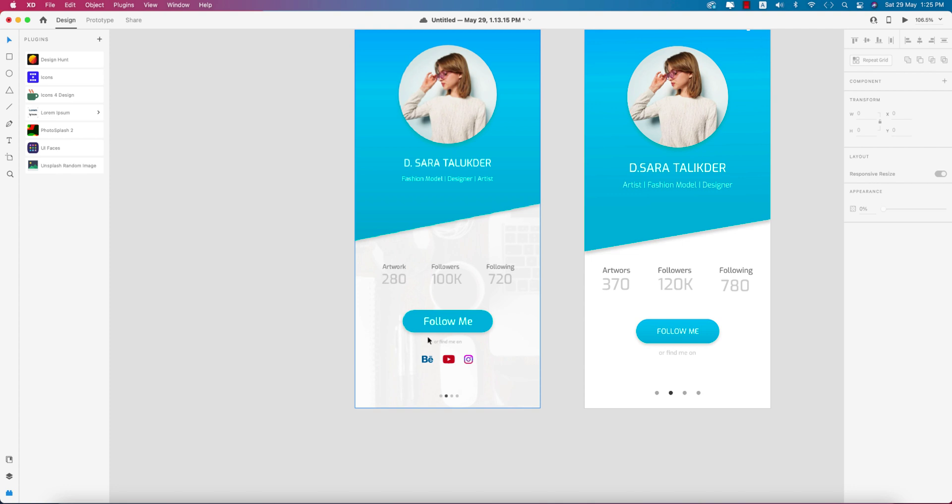
left_click(67, 97)
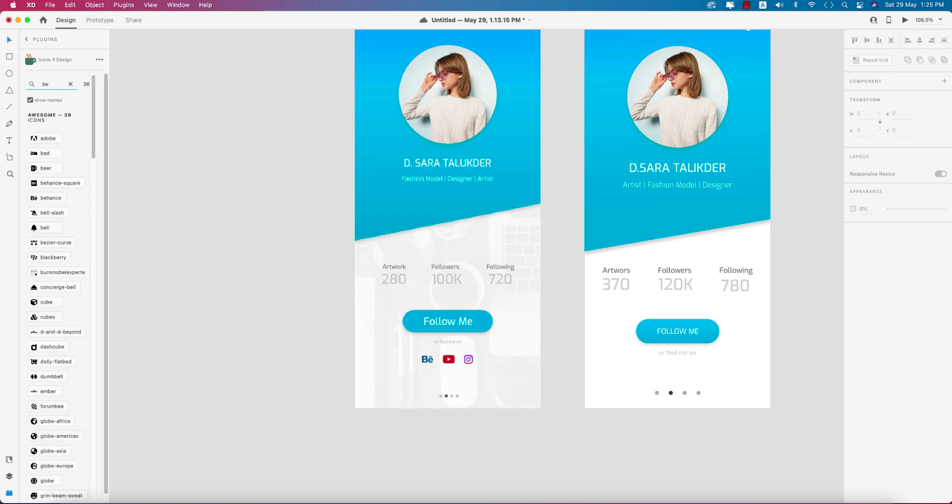
- Insert the behance-square icon from Icons 4 Design beneath the 'or find me on' caption
type("beh")
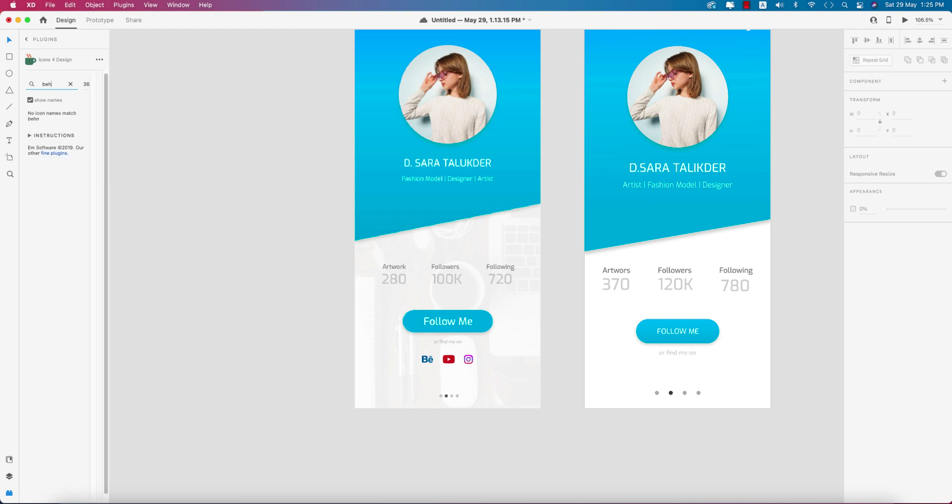
type("a")
left_click(55, 133)
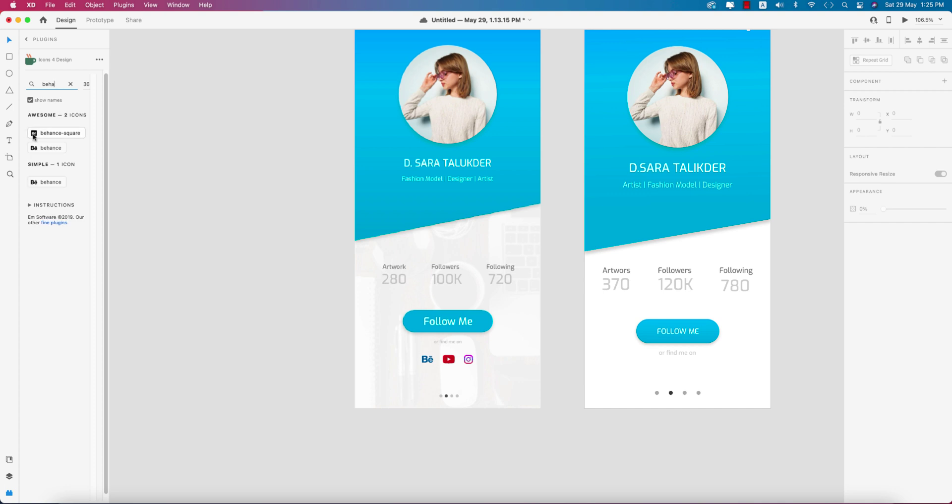
scroll(501, 246, "up", 10)
left_click_drag(477, 266, 654, 456)
left_click_drag(704, 460, 519, 293)
key("super+z")
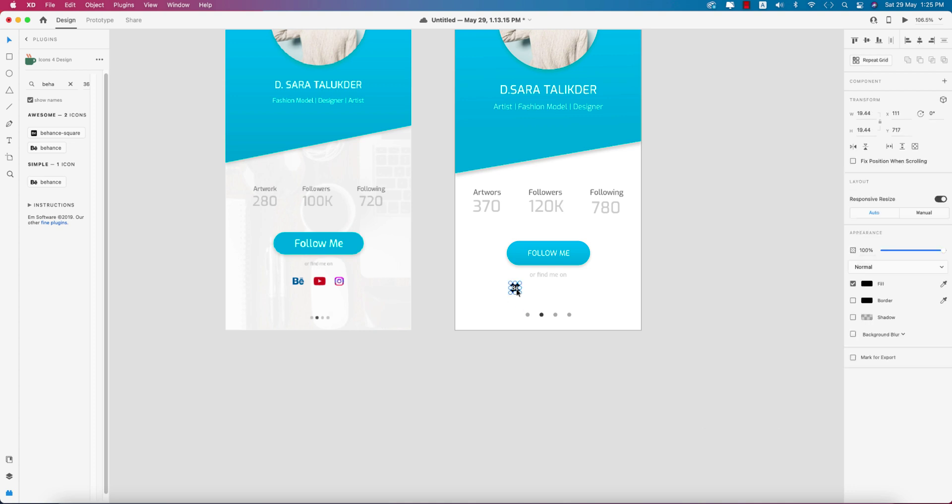
left_click(545, 293)
scroll(545, 293, "down", 3)
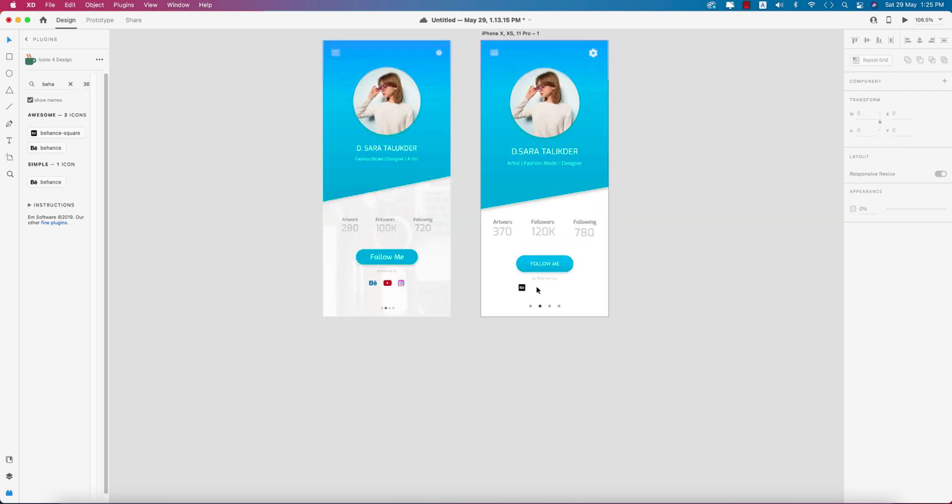
scroll(535, 289, "up", 10)
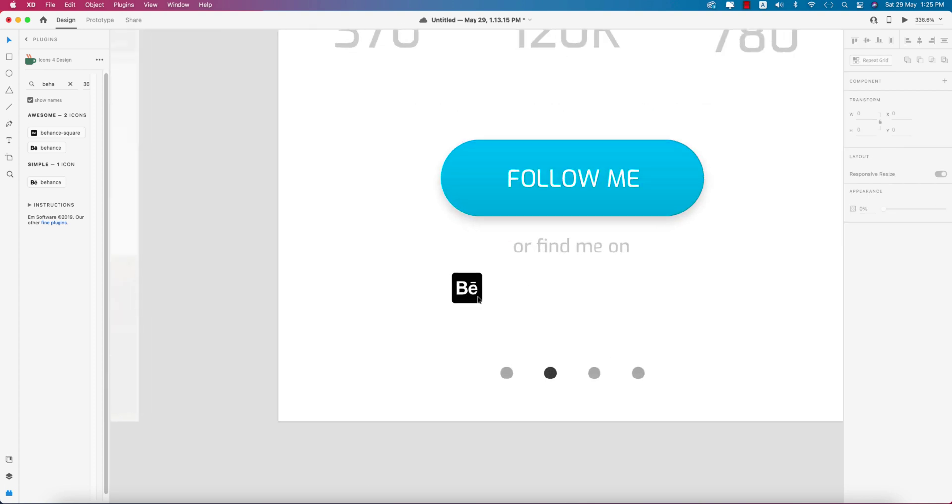
left_click(479, 298)
left_click(597, 314)
left_click(474, 300)
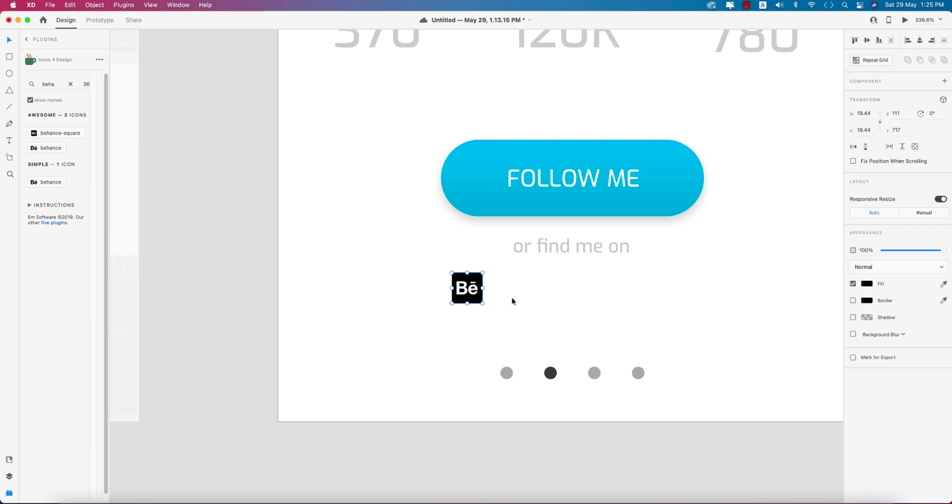
- Search 'youtube' in Icons 4 Design and place the YouTube icon beside Behance
left_click(71, 85)
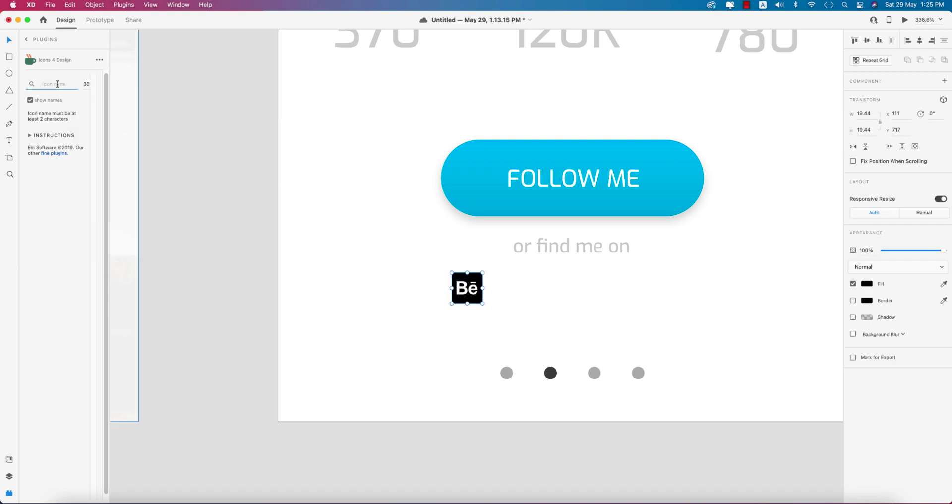
type("ypu")
type("tube")
key("Left")
key("Left")
key("Left")
key("Left")
key("Left")
key("BackSpace")
type("o")
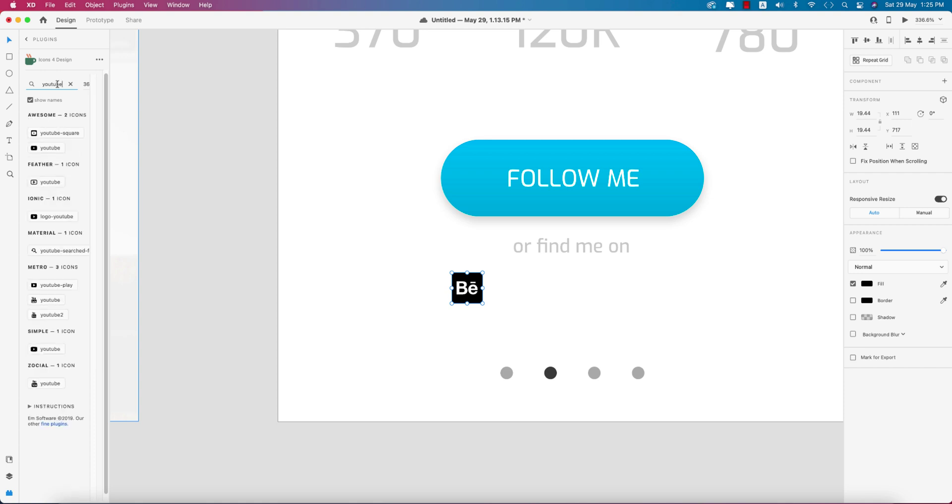
left_click_drag(44, 350, 534, 298)
left_click(291, 296)
- Search 'insta' and insert the Instagram icon onto the canvas
left_click(71, 84)
type("insta")
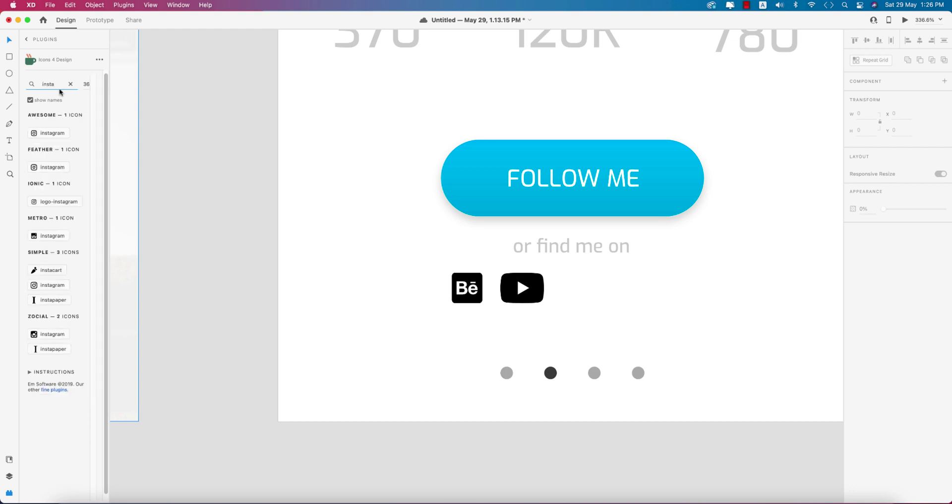
left_click(47, 133)
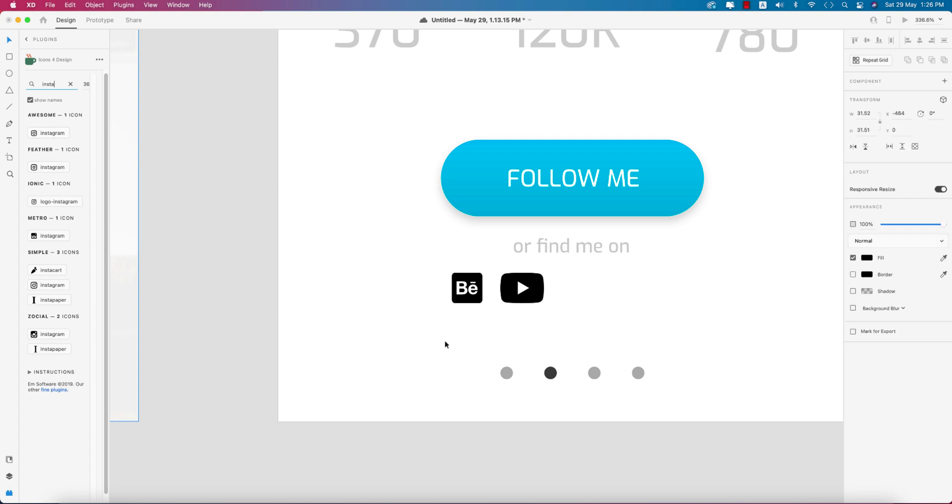
- Resize the Instagram icon on the pasteboard, undoing an accidental rotation
left_click_drag(496, 282, 358, 398)
scroll(451, 381, "down", 10)
scroll(451, 381, "down", 5)
scroll(451, 381, "right", 3)
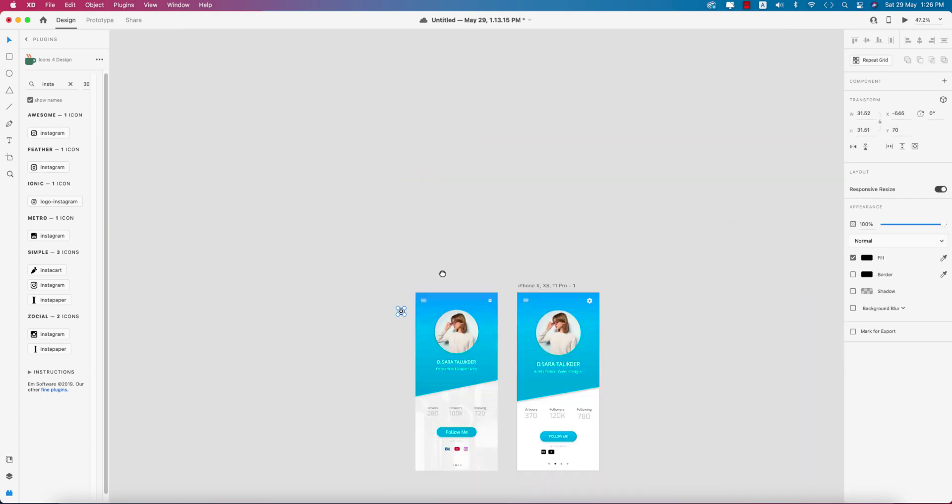
left_click_drag(318, 155, 412, 249)
left_click_drag(376, 210, 604, 357)
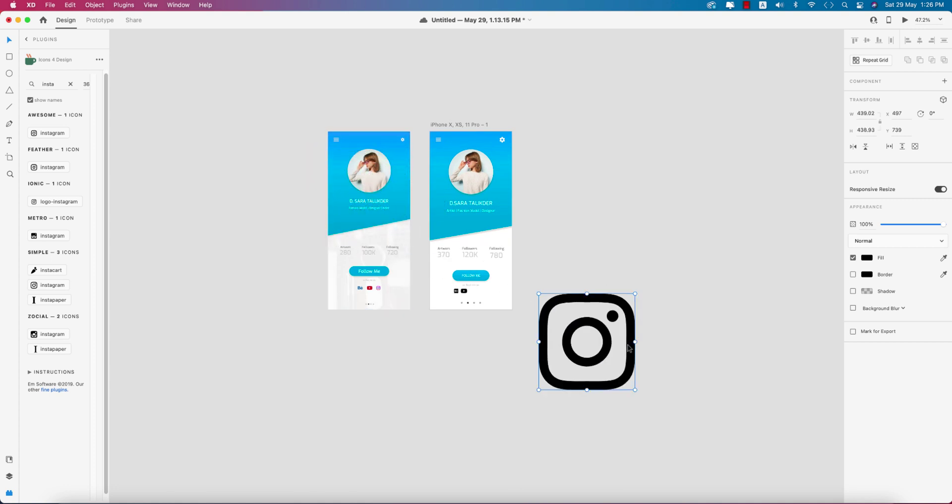
left_click_drag(639, 394, 568, 331)
key("super+z")
key("super+z")
key("super+z")
key("super+z")
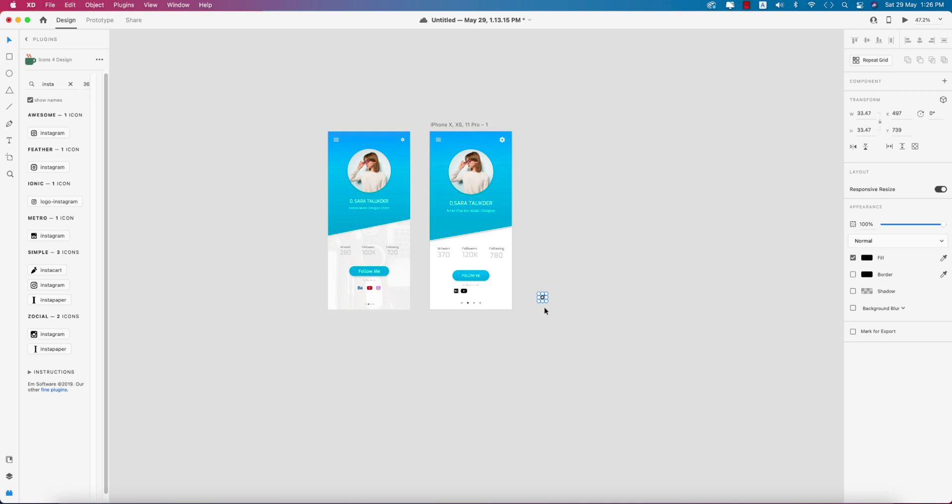
scroll(543, 305, "up", 5)
scroll(542, 309, "left", 5)
scroll(542, 309, "up", 2)
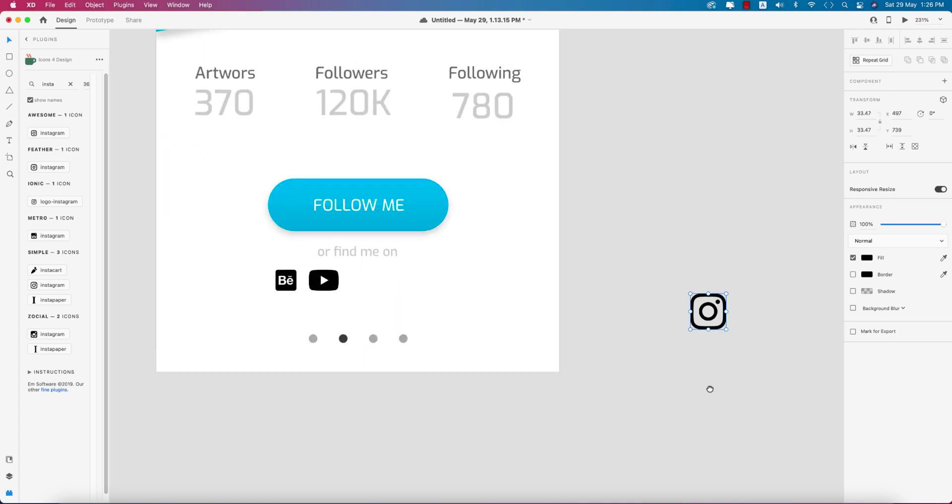
- Move the Instagram icon onto the artboard right of the YouTube icon
left_click_drag(748, 334, 412, 304)
scroll(465, 335, "left", 5)
scroll(465, 334, "up", 1)
scroll(465, 335, "down", 3)
scroll(465, 335, "up", 3)
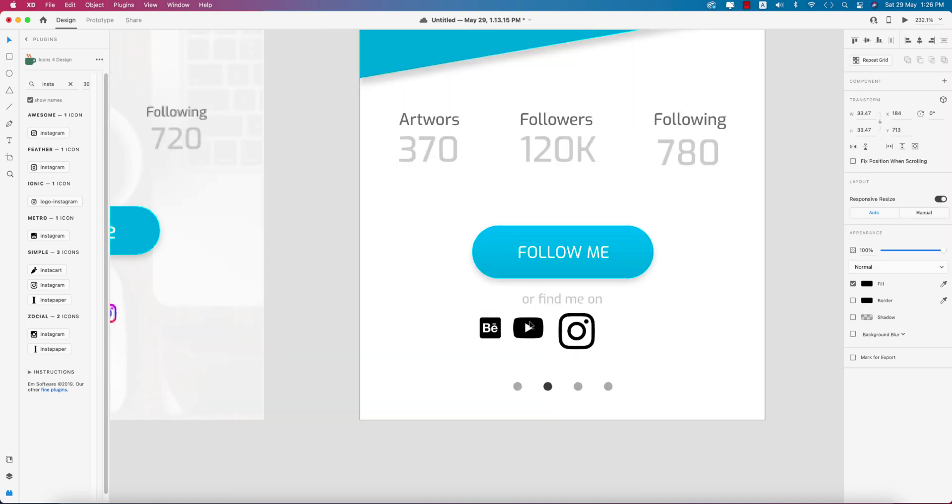
scroll(465, 335, "down", 3)
scroll(643, 358, "left", 3)
scroll(643, 358, "up", 8)
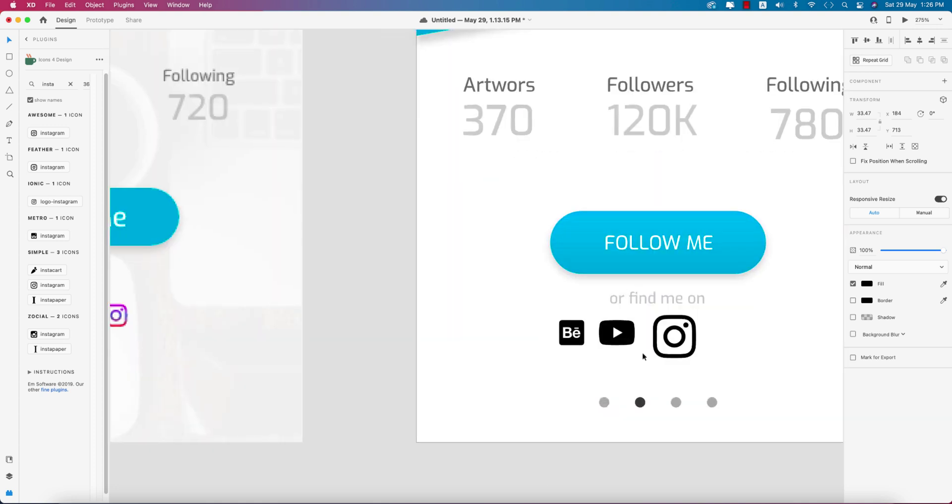
left_click(726, 366)
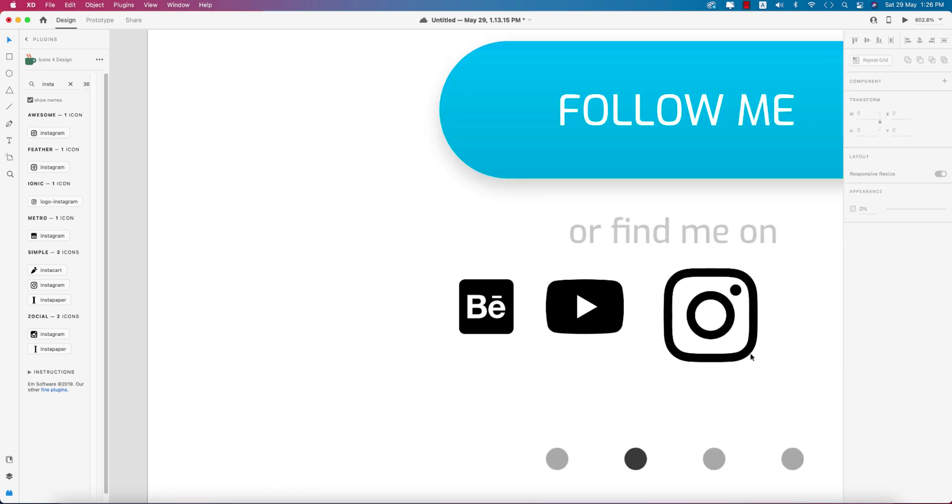
- Match the Instagram icon's size, then distribute, group and centre the three icons
left_click(669, 320)
left_click_drag(758, 362, 729, 334)
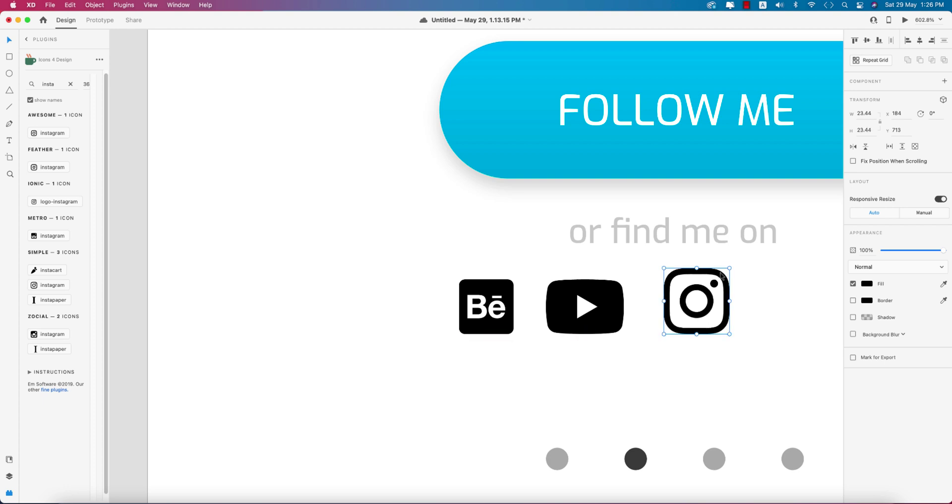
left_click_drag(728, 268, 278, 324)
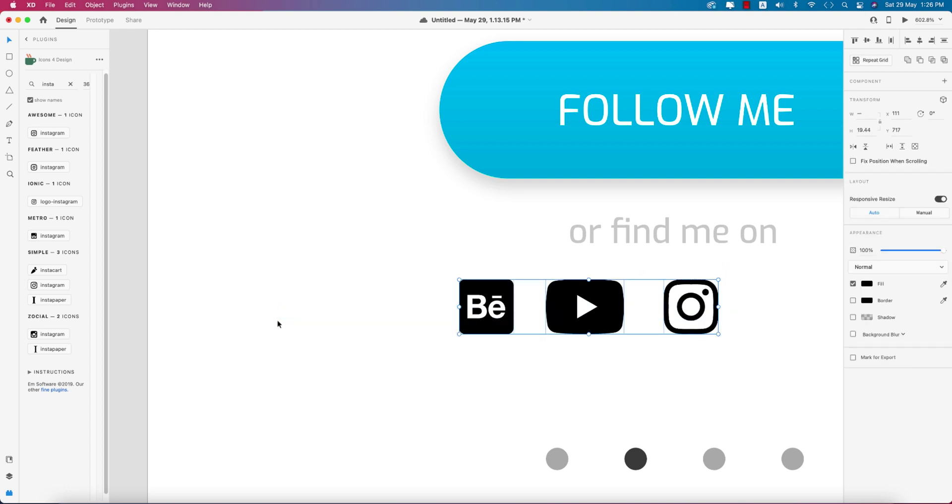
left_click(889, 42)
key("super+g")
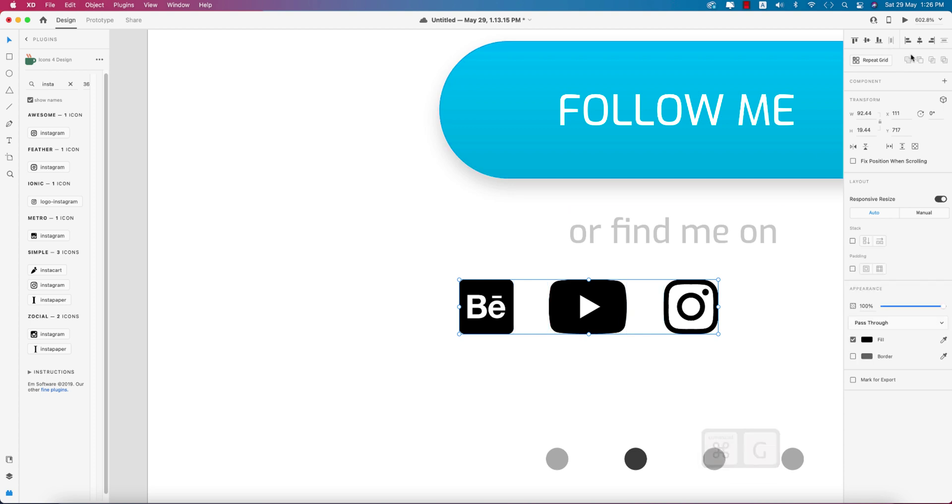
left_click(920, 43)
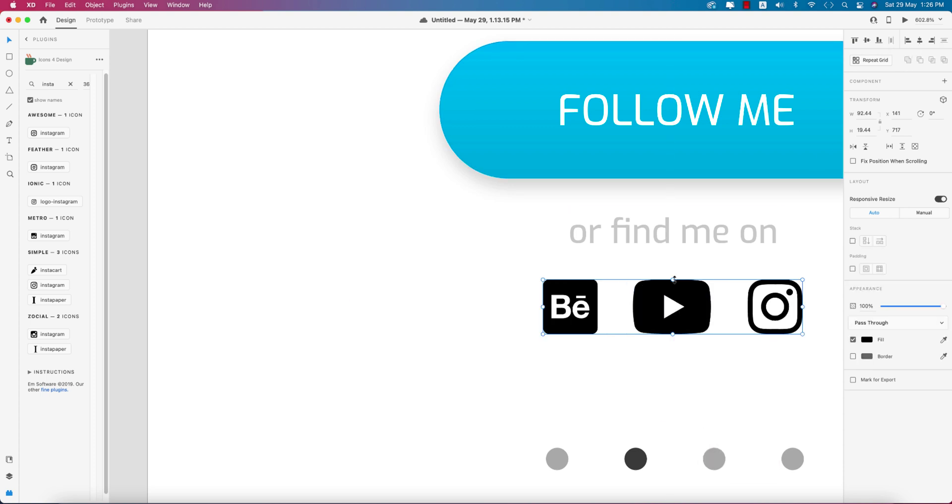
- Shrink the social icon group slightly around its centre
left_click_drag(672, 280, 673, 285)
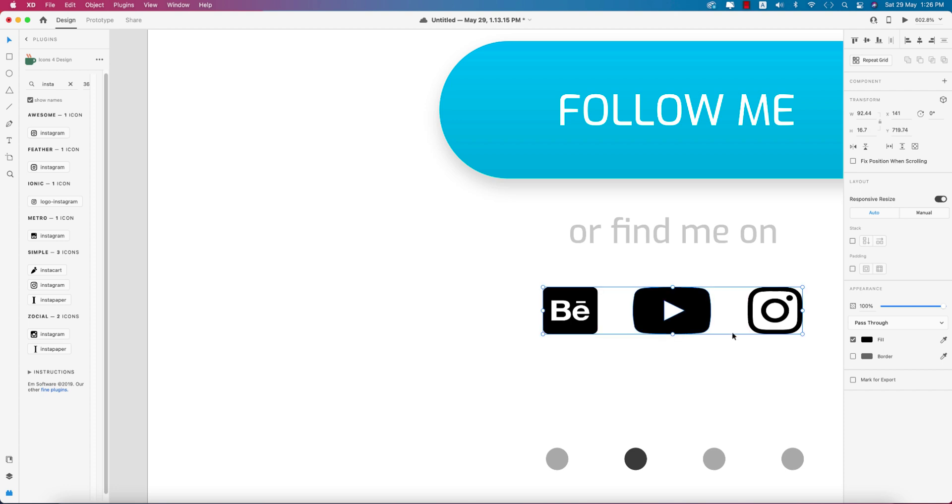
key("super+z")
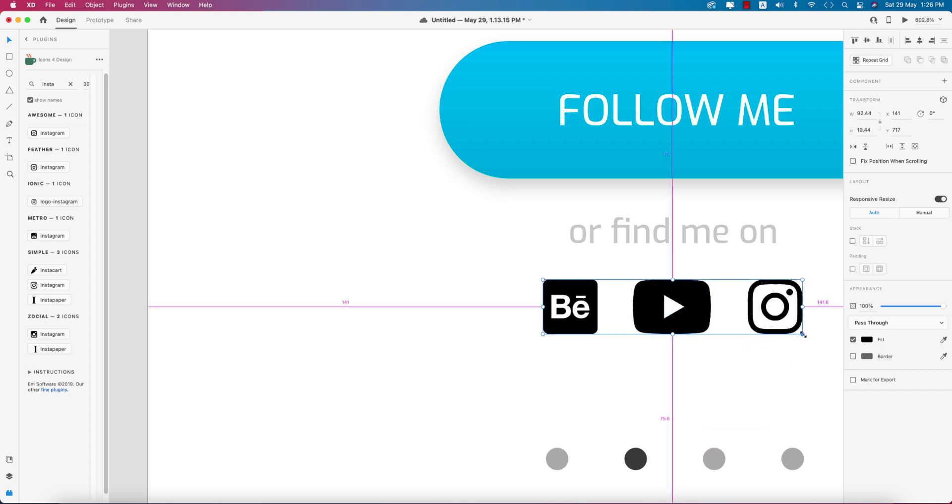
key("super+z")
left_click(776, 378)
scroll(775, 378, "right", 5)
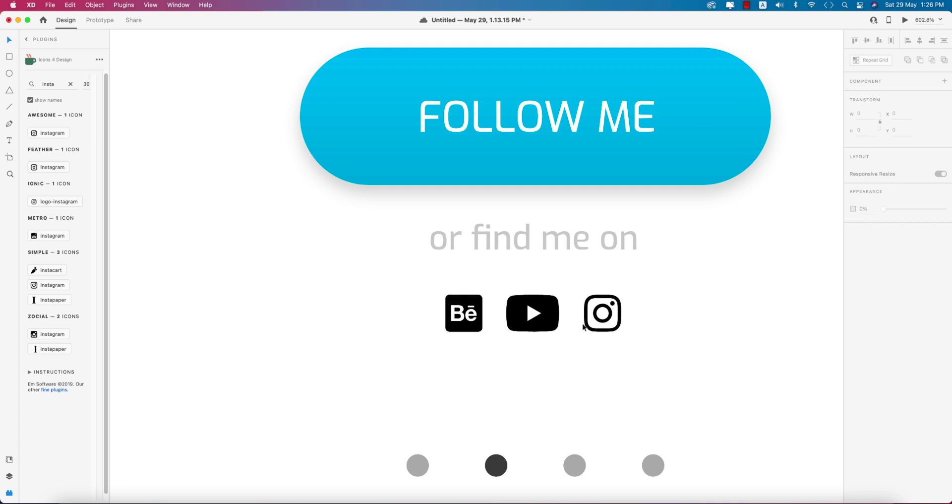
- Ungroup the Behance, YouTube and Instagram icons
right_click(486, 317)
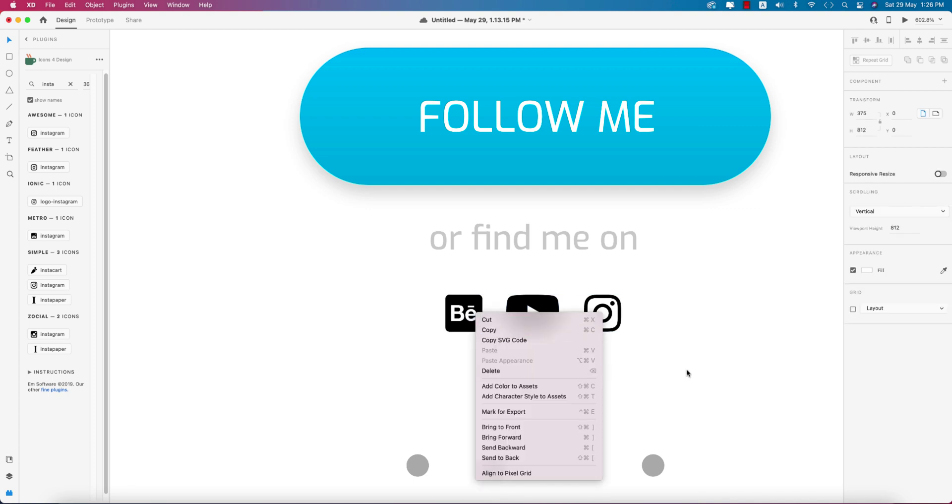
left_click(688, 375)
left_click(549, 326)
right_click(549, 326)
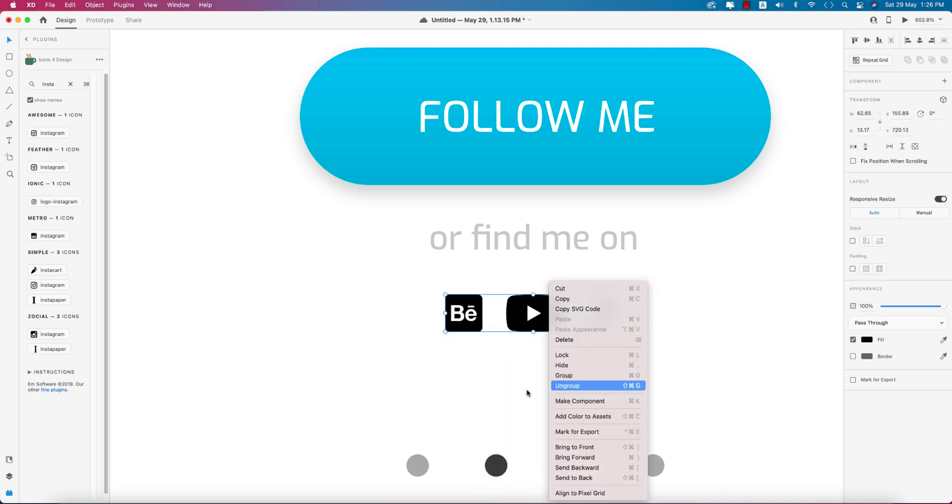
left_click(570, 385)
left_click(867, 284)
- Colour the Behance icon blue (#002DEB) and the YouTube icon red (#D60E0E)
mouse_move(836, 287)
left_mouse_down()
mouse_move(824, 266)
mouse_move(836, 244)
left_mouse_up()
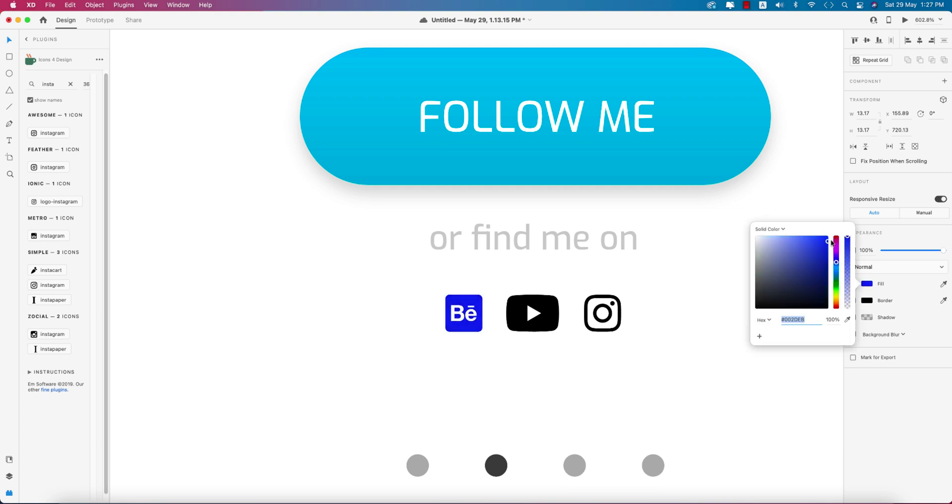
left_click(680, 355)
left_click(538, 312)
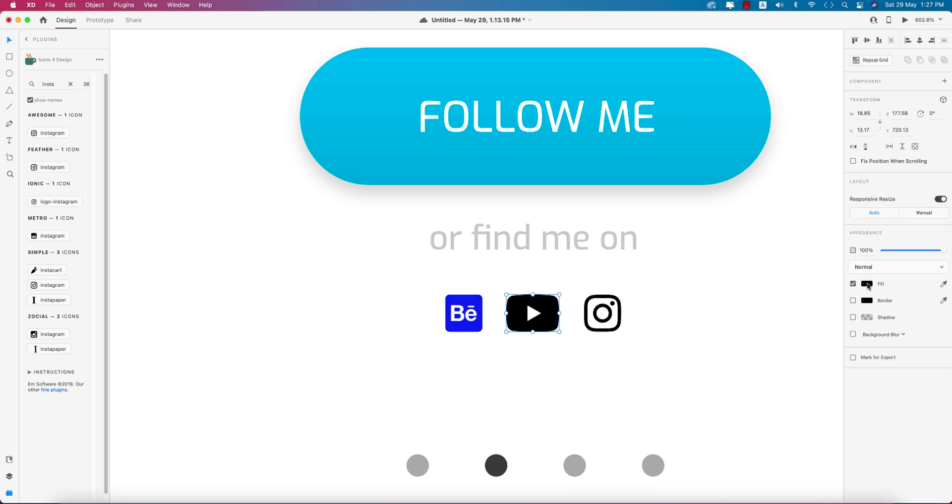
left_click(868, 287)
left_click(823, 247)
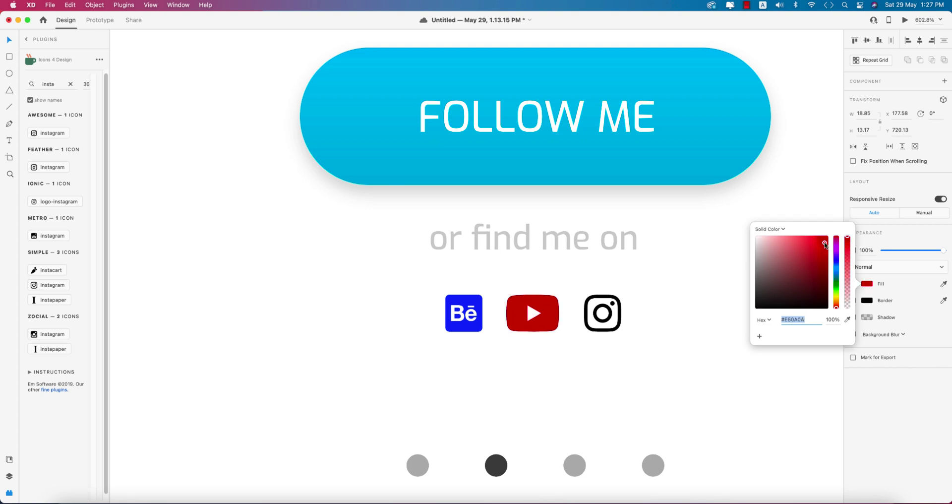
left_click(691, 372)
- Switch the Instagram icon's fill to a Linear Gradient
left_click(614, 312)
left_click(867, 284)
left_click(769, 229)
left_click(774, 239)
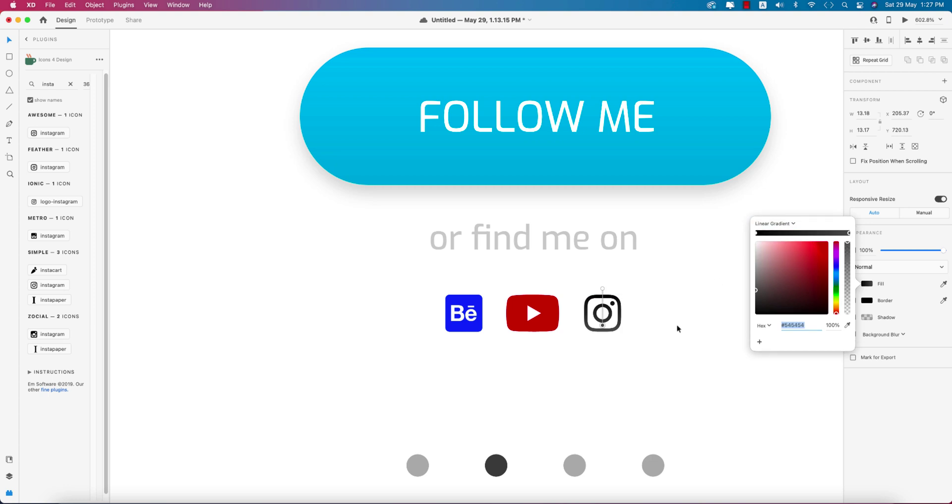
- Add a middle stop to the Instagram gradient and set the stops to magenta and red
left_click(758, 343)
left_click(800, 233)
left_click(756, 233)
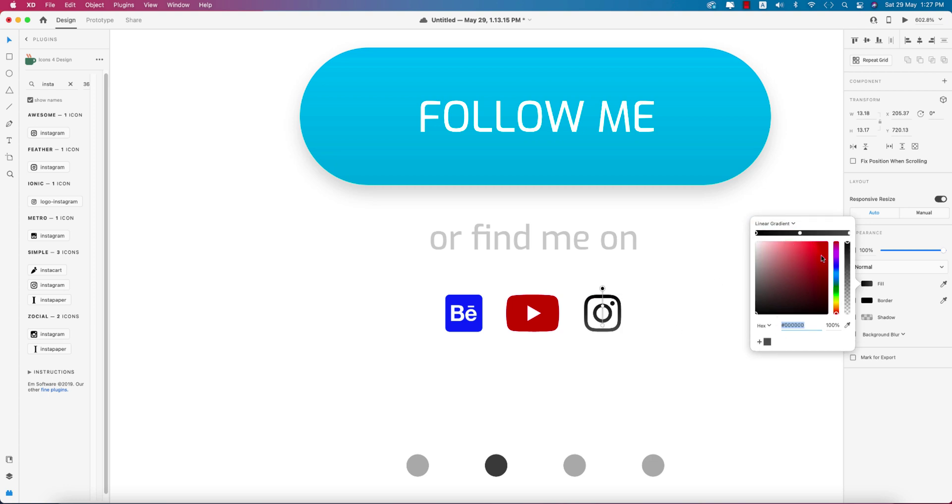
left_click(836, 255)
left_click(827, 242)
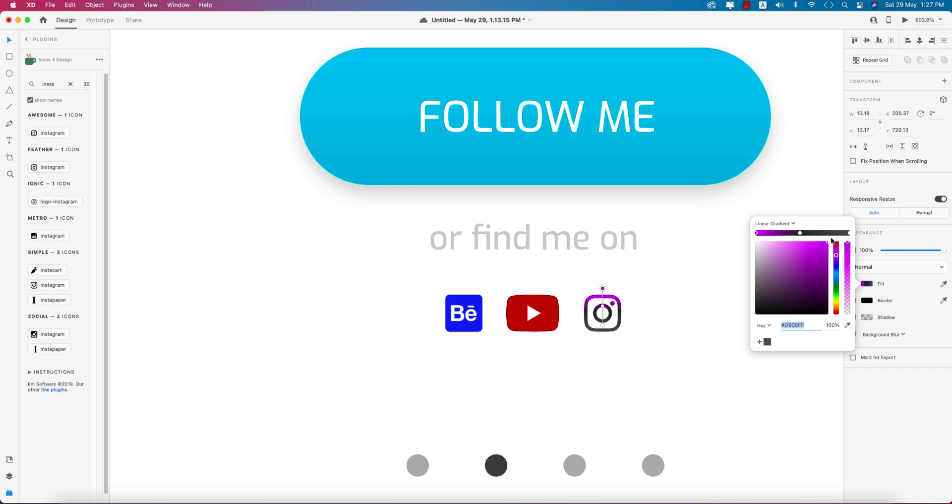
left_click(800, 234)
left_click(835, 269)
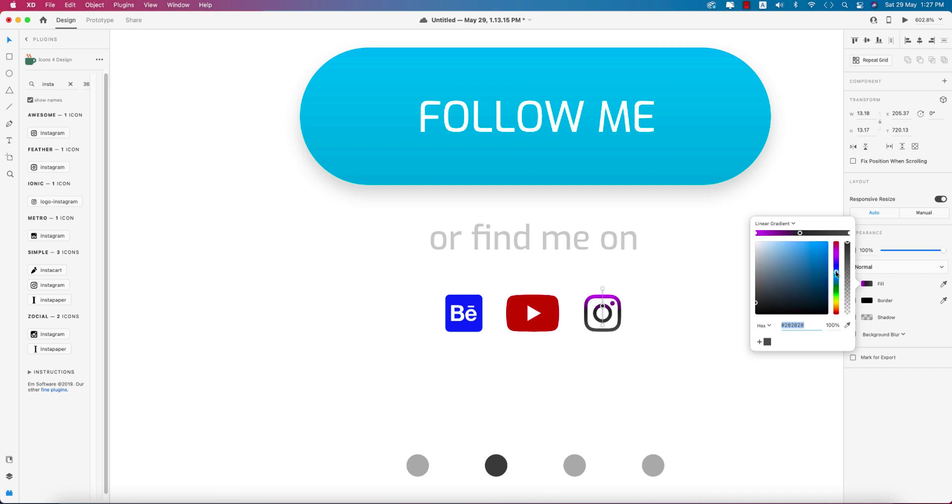
left_click(800, 234)
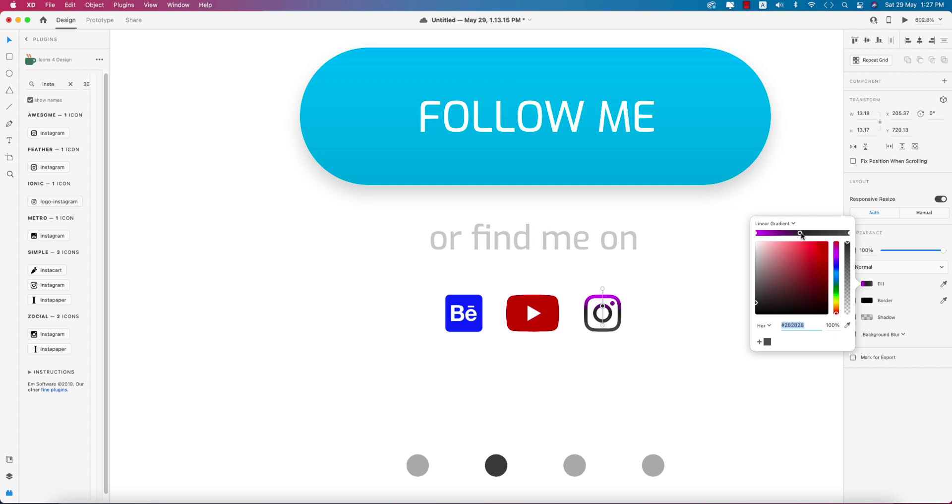
left_click(827, 254)
- Set the Instagram gradient's end stop to a bright teal-blue
left_click(848, 233)
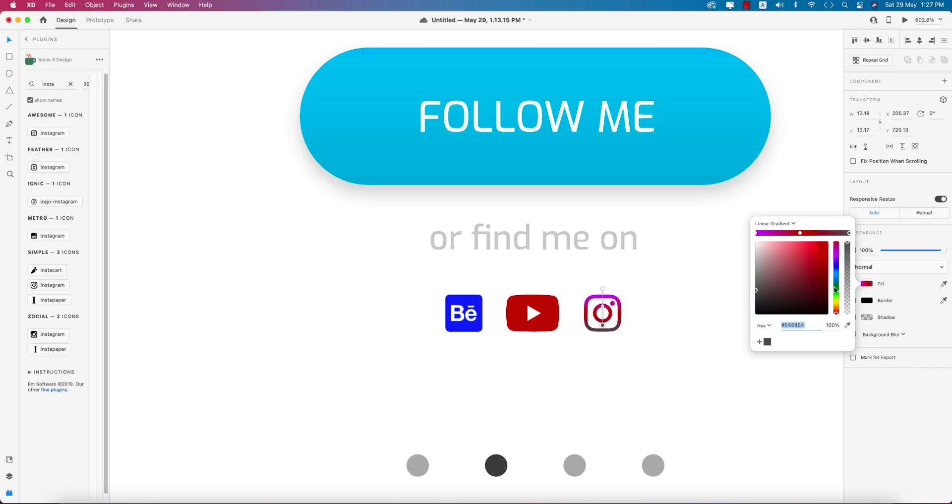
left_click(837, 279)
left_click(819, 260)
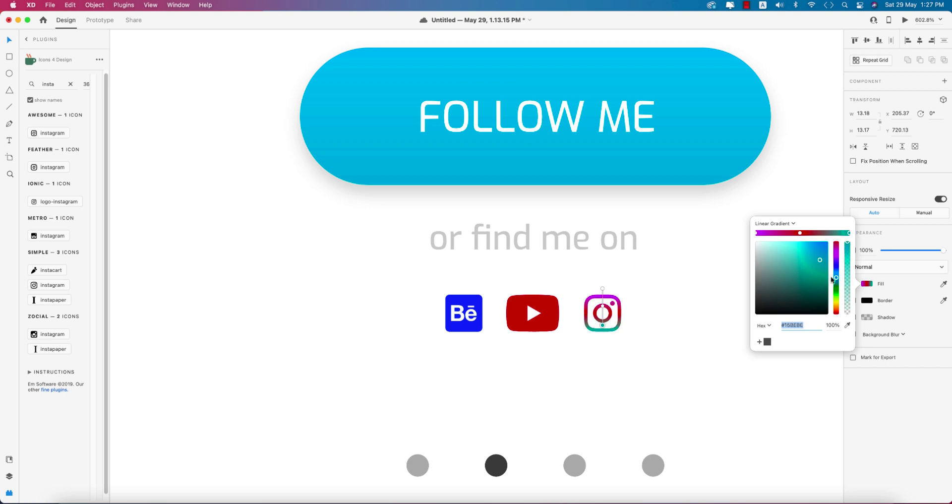
mouse_move(836, 278)
left_mouse_down()
mouse_move(836, 270)
mouse_move(836, 289)
mouse_move(841, 270)
left_mouse_up()
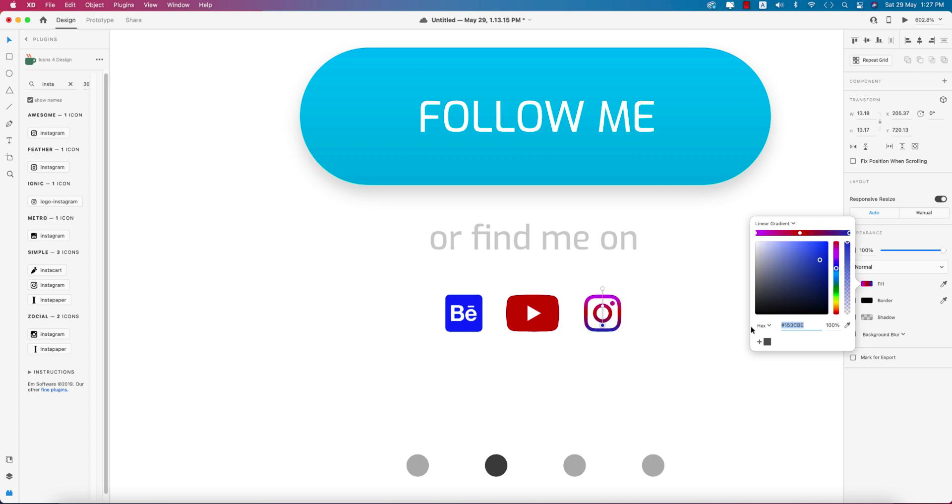
left_click(689, 373)
scroll(694, 380, "down", 6)
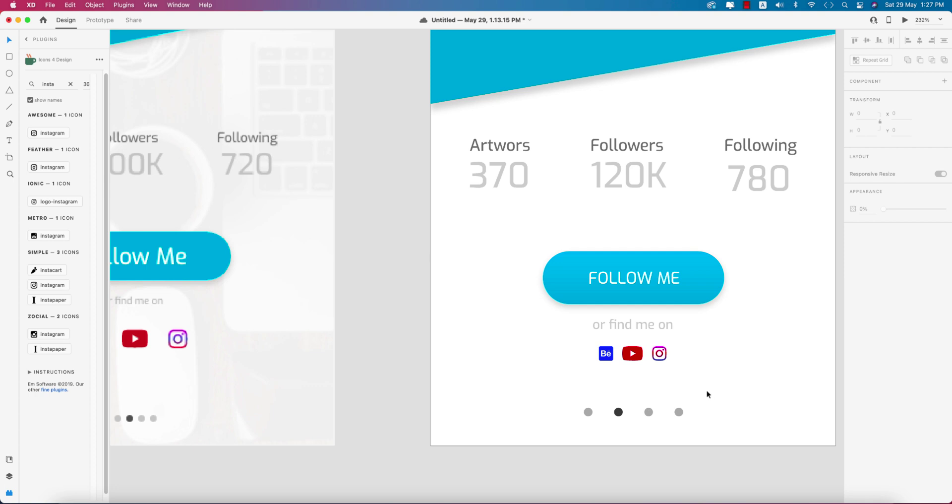
- Make the right artboard's blue header slightly shorter by pulling its bottom edge up
scroll(708, 394, "down", 6)
left_click_drag(786, 376, 716, 444)
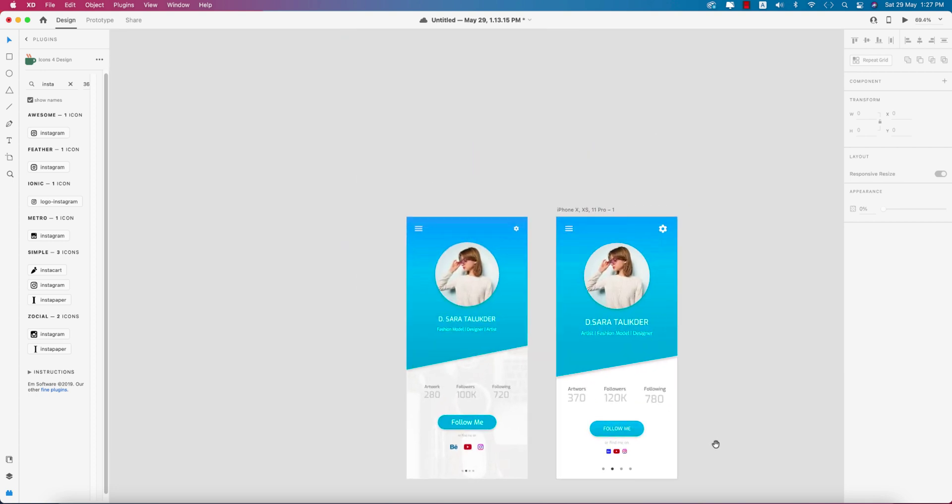
left_click(622, 364)
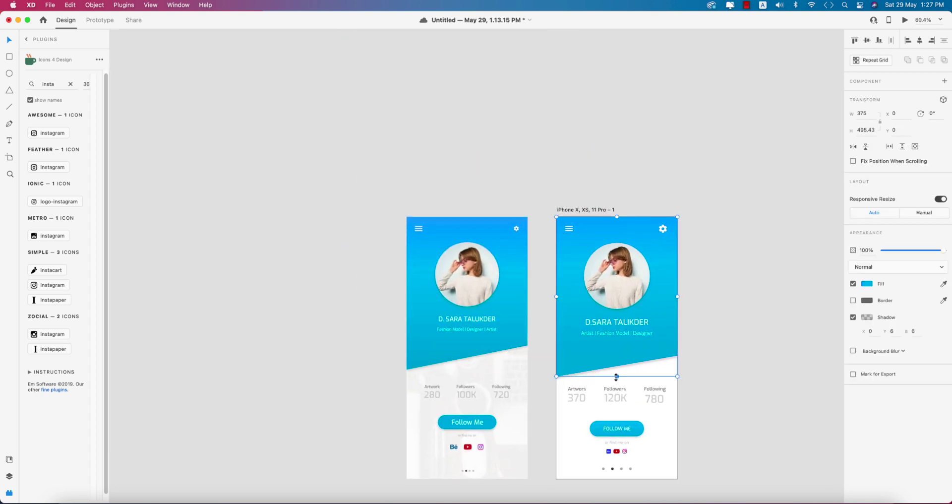
left_click_drag(616, 377, 616, 364)
- Move the Follow Me button, its caption and the social icon row slightly higher
left_click_drag(567, 386, 655, 378)
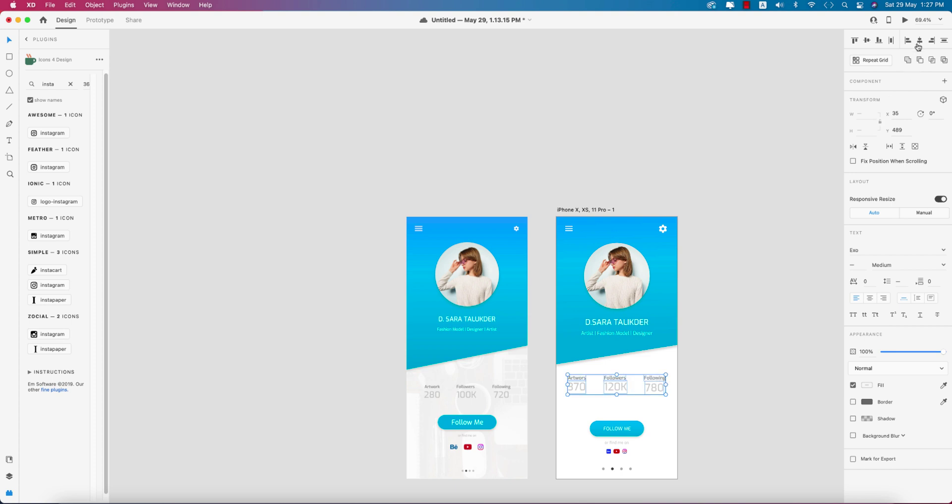
left_click_drag(576, 427, 657, 466)
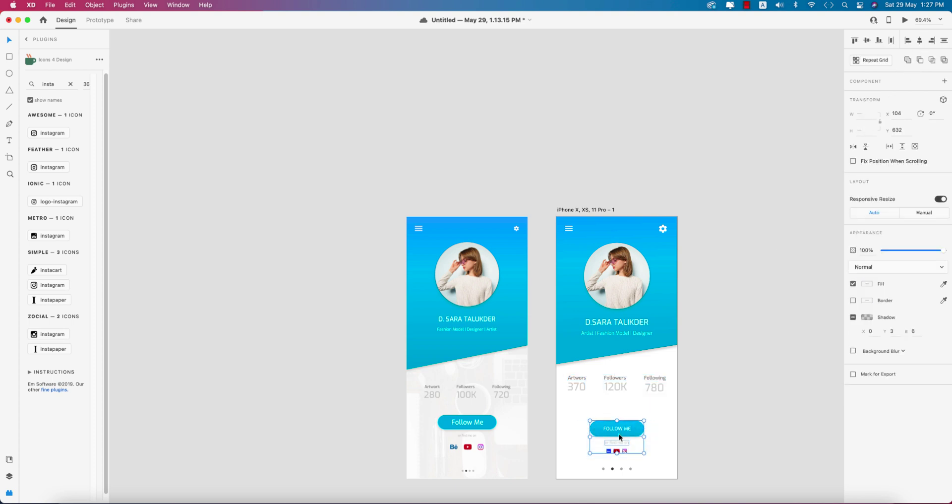
mouse_move(616, 421)
left_mouse_down()
mouse_move(617, 411)
mouse_move(627, 416)
left_mouse_up()
key("super+z")
left_click(645, 456)
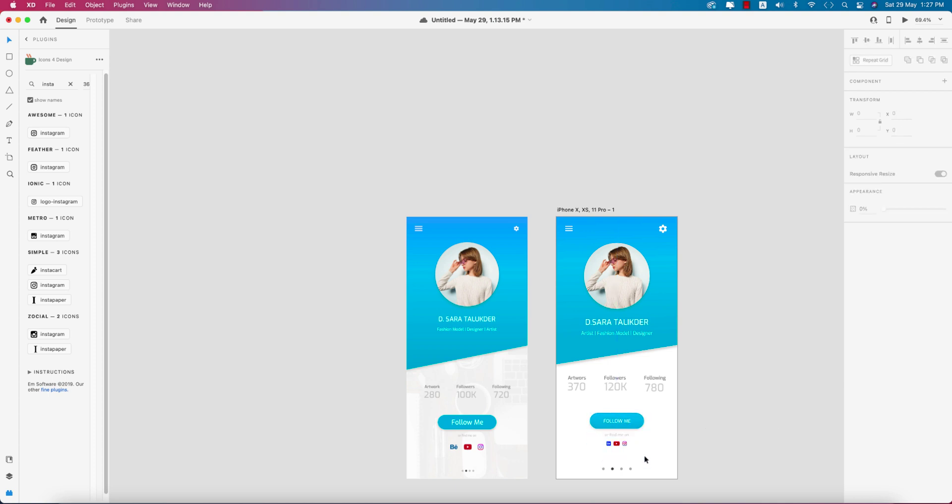
scroll(647, 452, "up", 5)
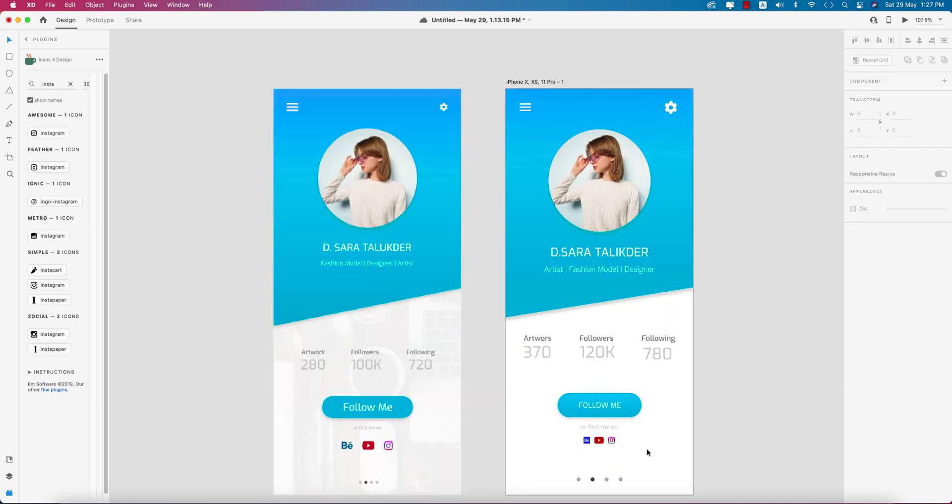
left_click_drag(653, 425, 623, 407)
left_click(311, 319)
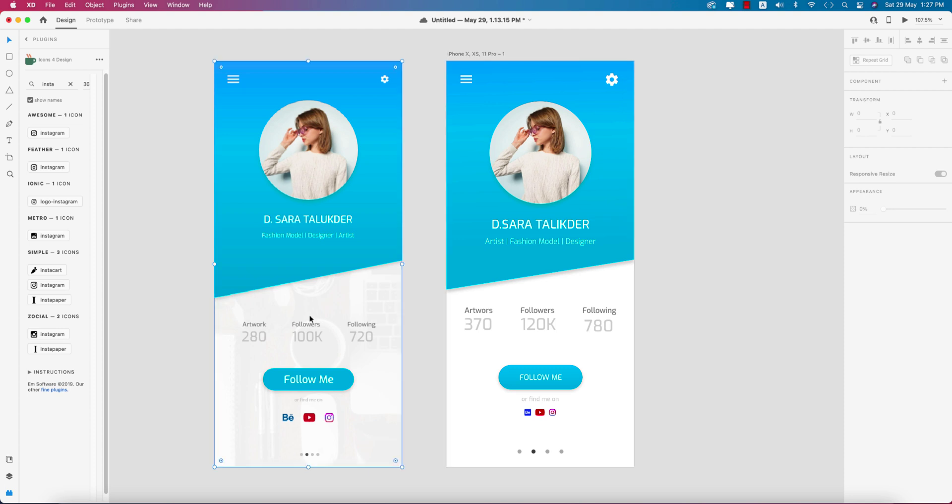
key("Escape")
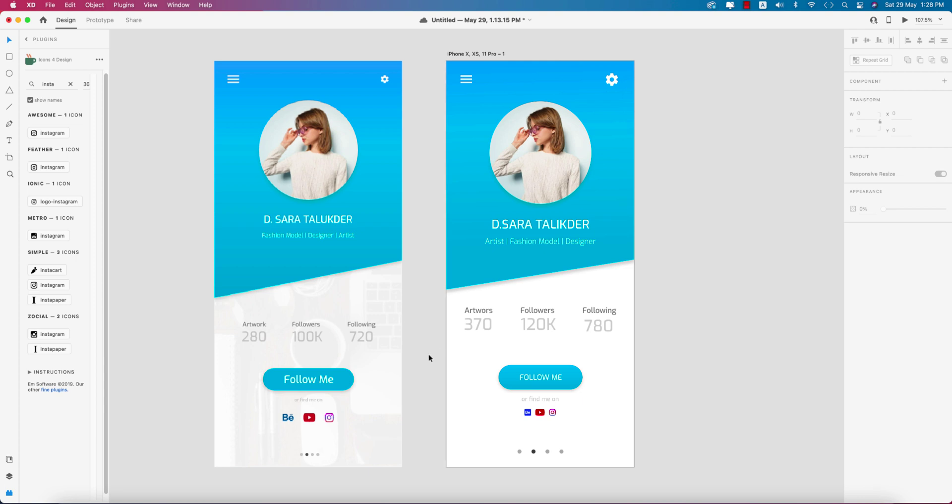
- Draw a borderless white 375 × 475 rectangle over the right artboard's lower half
left_click(10, 57)
mouse_move(447, 230)
left_mouse_down()
mouse_move(507, 438)
mouse_move(634, 466)
left_mouse_up()
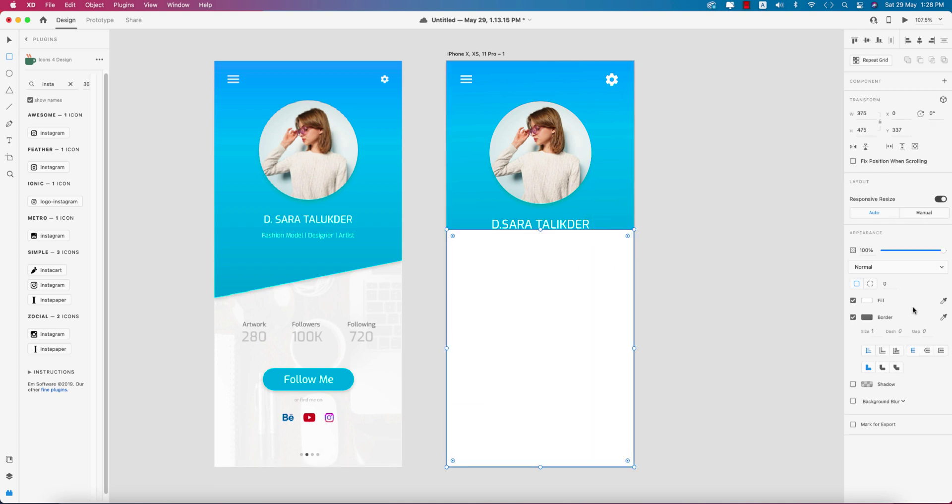
left_click(853, 318)
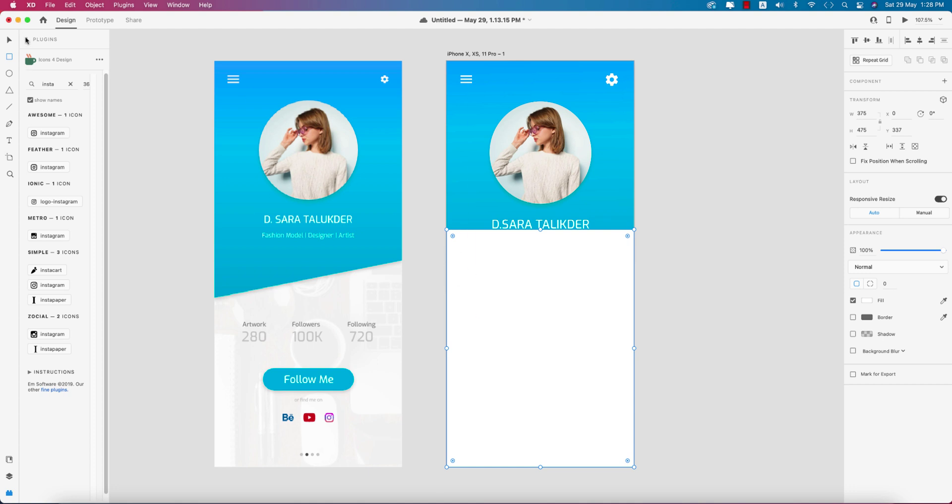
left_click(27, 40)
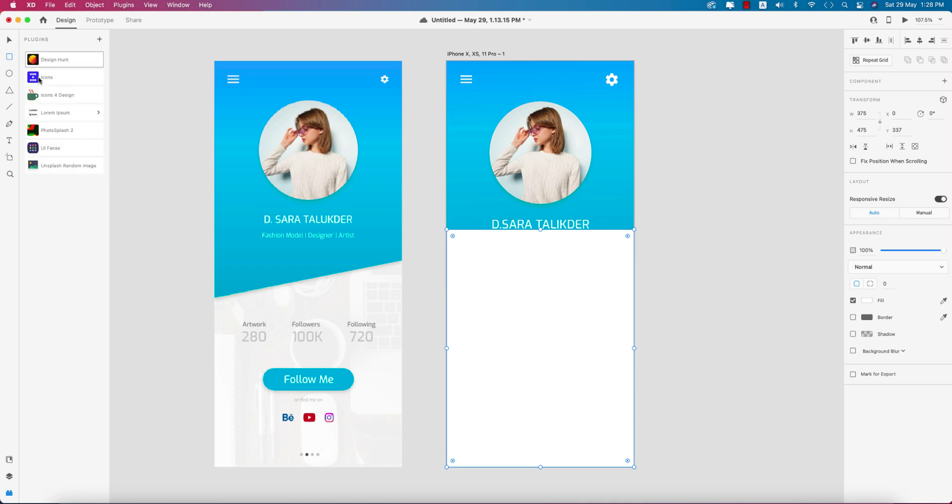
- Fill the white rectangle with a dark desk photo from a PhotoSplash 2 'office' search
left_click(43, 132)
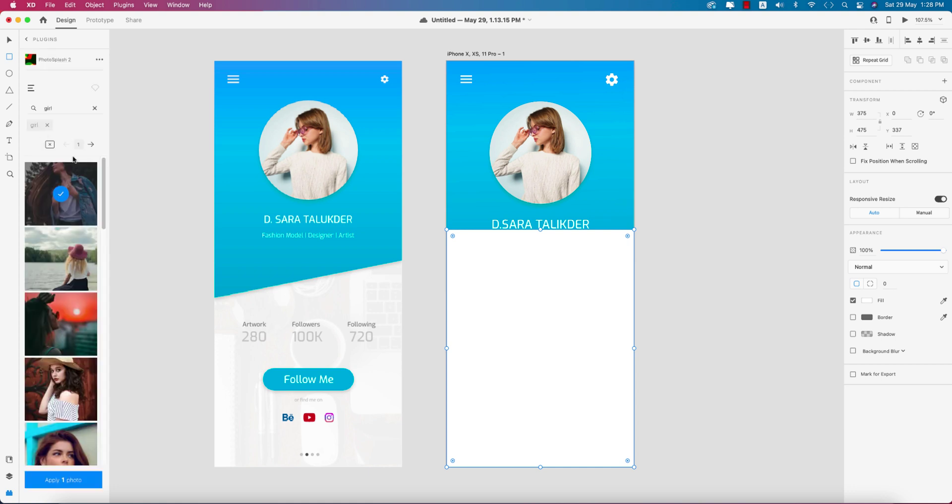
left_click(47, 125)
double_click(45, 108)
type("office")
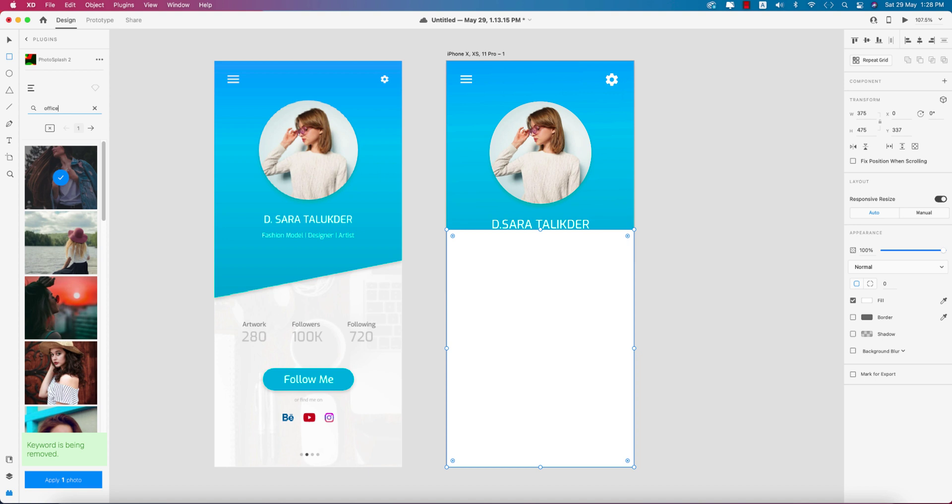
key("Return")
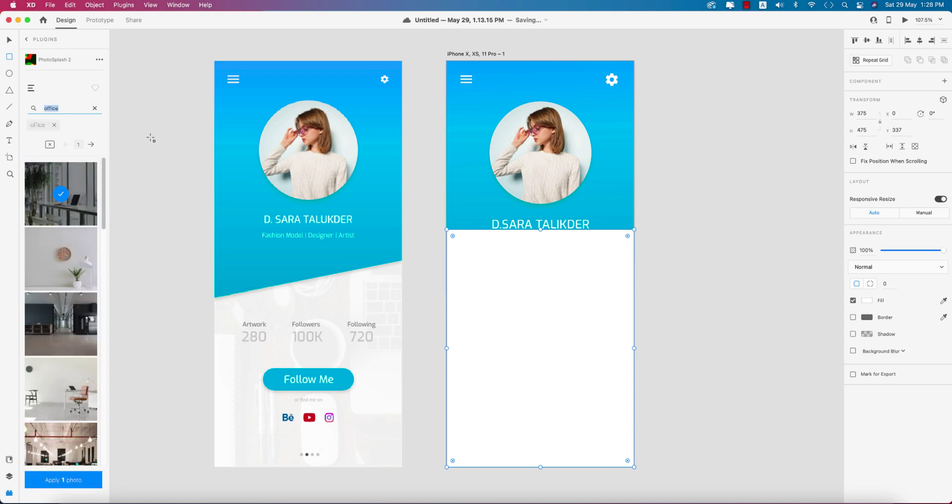
scroll(85, 286, "down", 2)
scroll(86, 286, "down", 10)
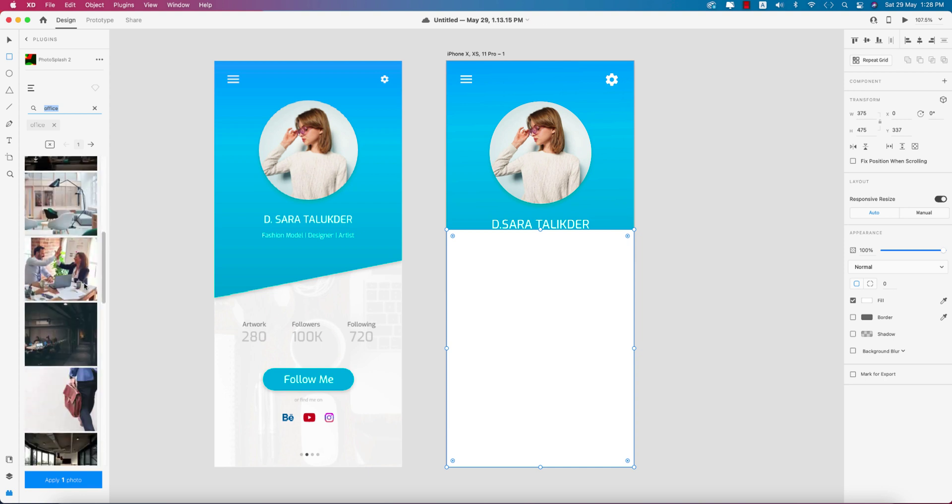
scroll(85, 286, "up", 5)
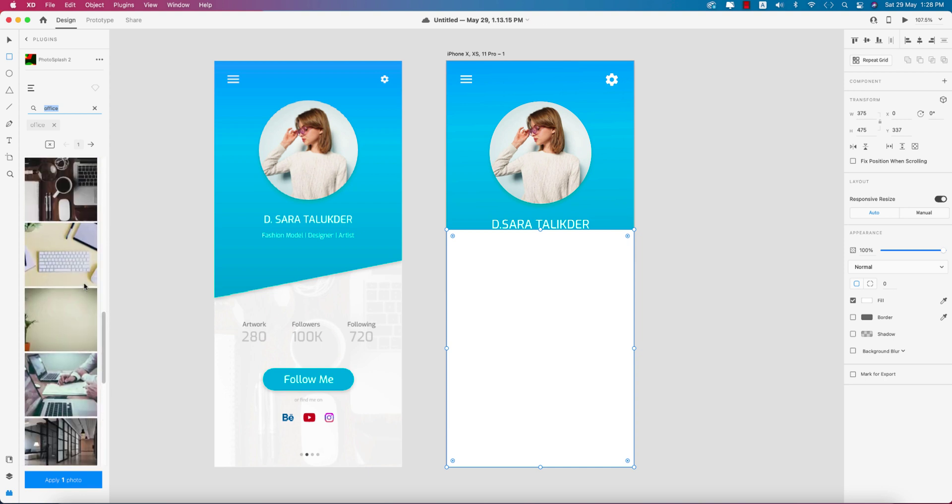
left_click(72, 224)
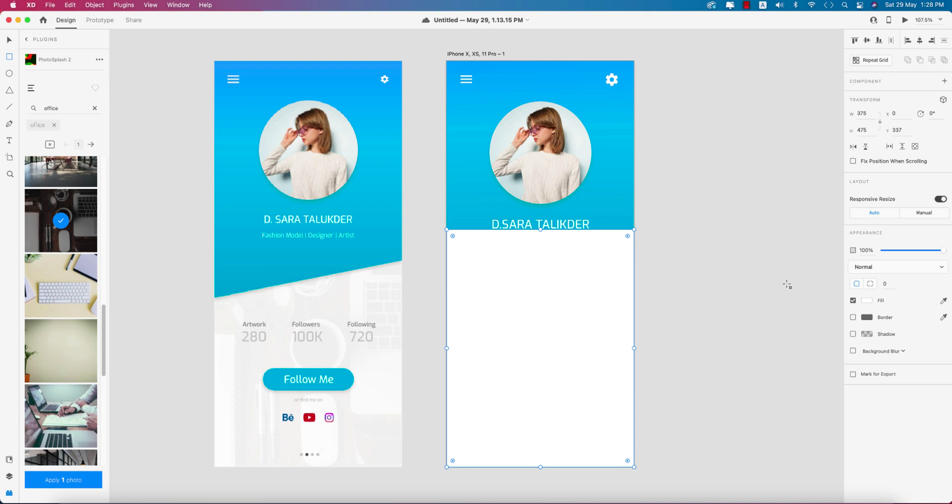
left_click(63, 480)
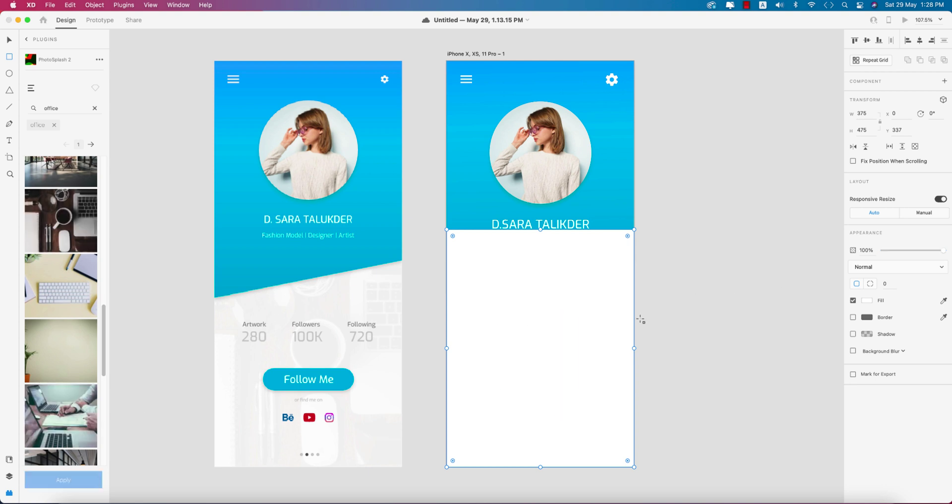
- Set the photo to 5% opacity and send it behind the profile content
left_click(887, 251)
left_click_drag(886, 253, 887, 253)
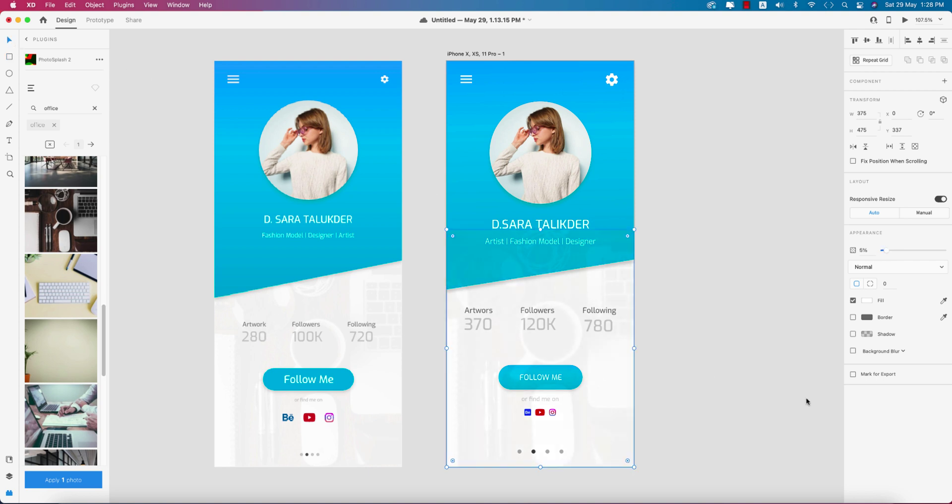
key("super+shift+bracketleft")
left_click(780, 394)
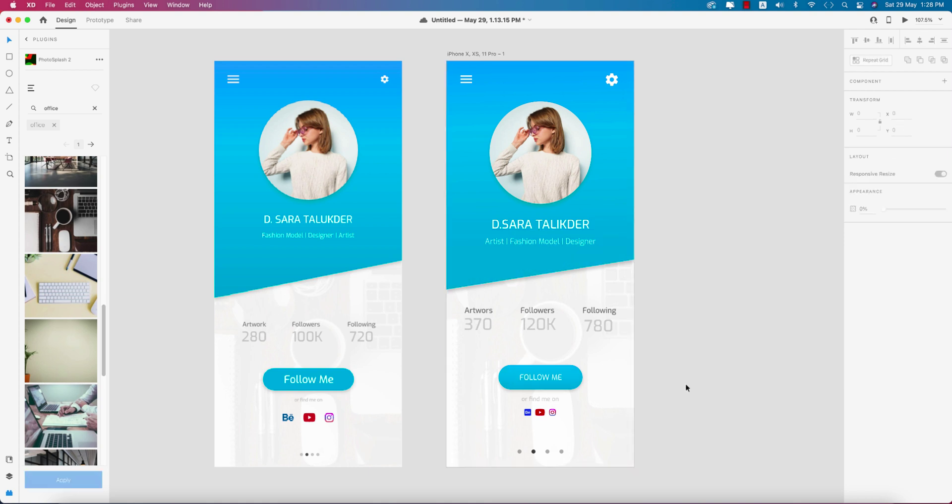
- Delete the old left artboard and save the document
left_click(255, 150)
key("Delete")
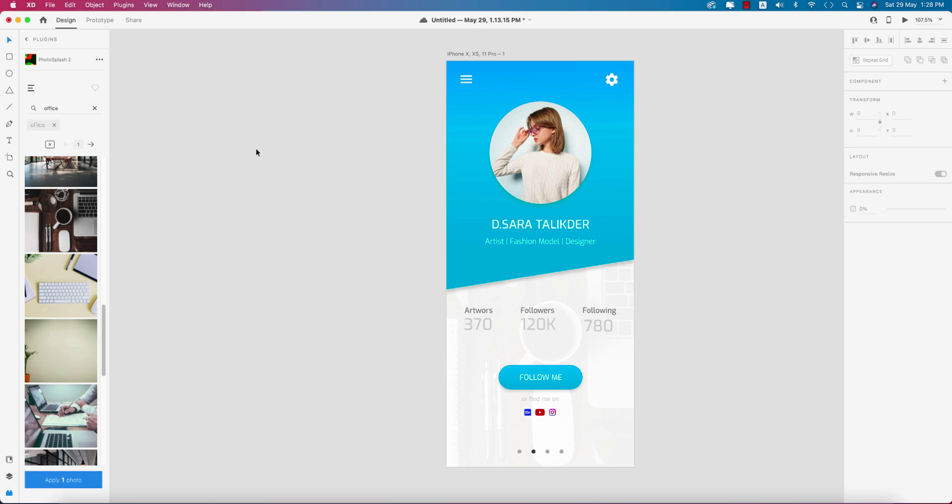
key("super+s")
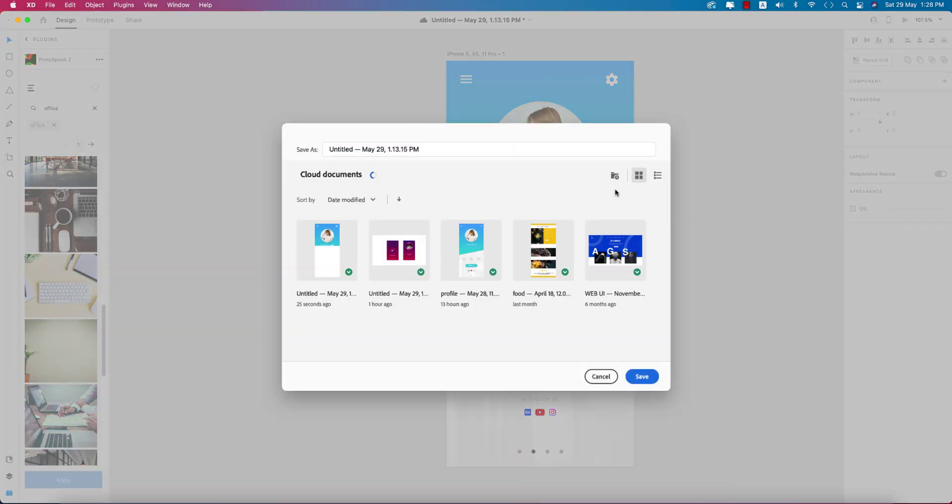
- Name the cloud document 'profile ui' and save it
type("pro")
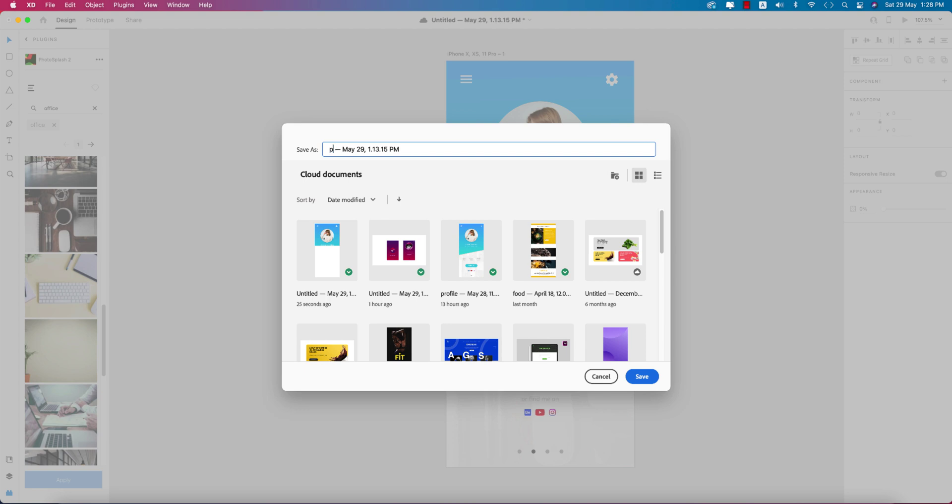
type("file ui")
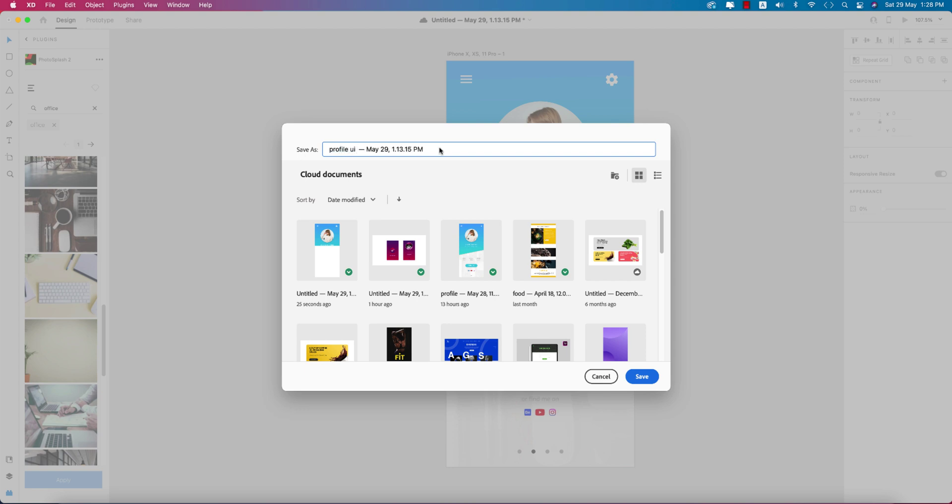
left_click(644, 378)
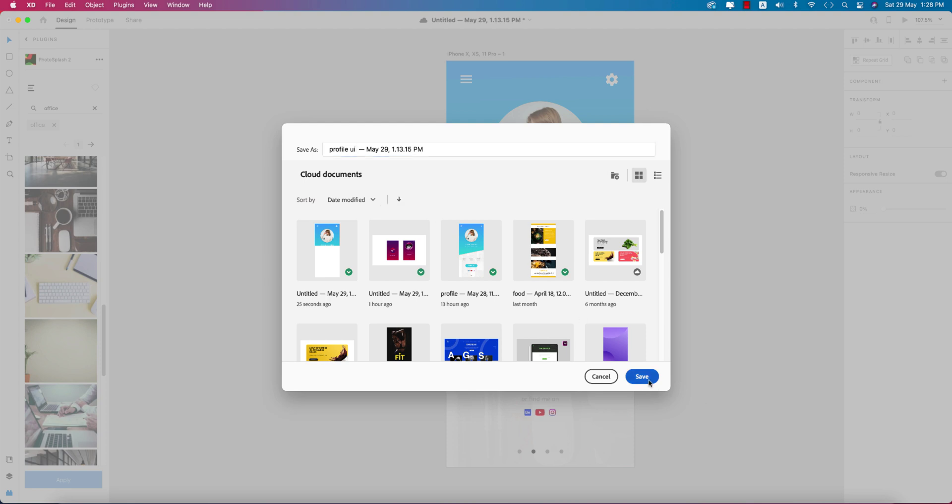